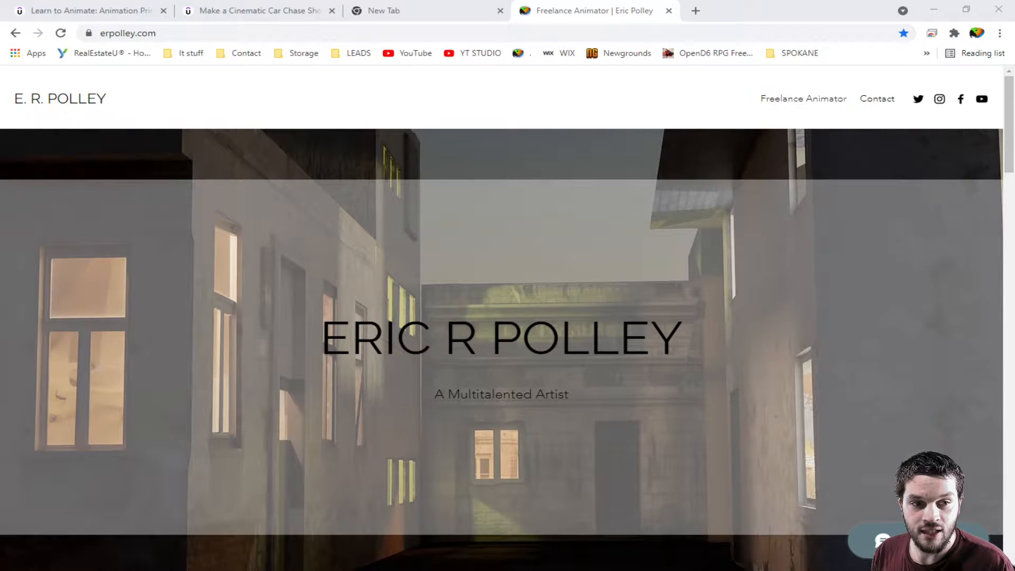
scroll(920, 190, down, 8)
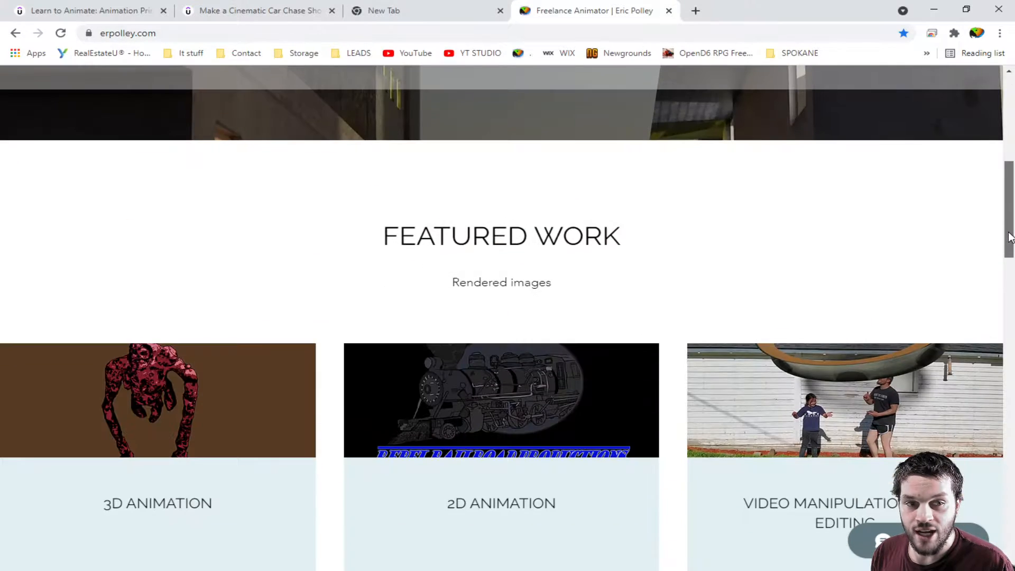
scroll(920, 190, up, 6)
scroll(507, 317, up, 3)
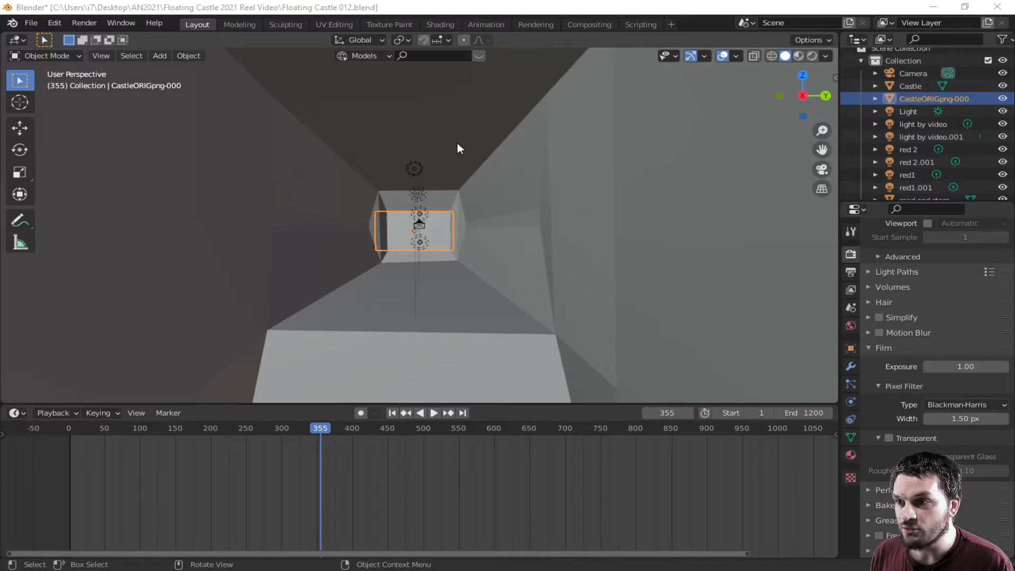
Preview the castle scene's materials in the 3D viewport and return it to solid shading.
click(798, 57)
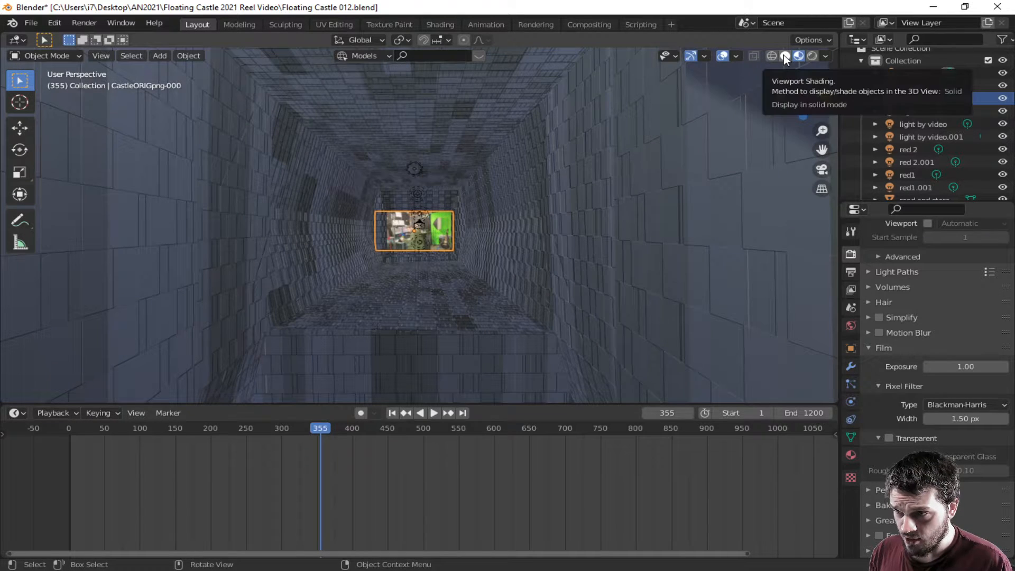
click(785, 56)
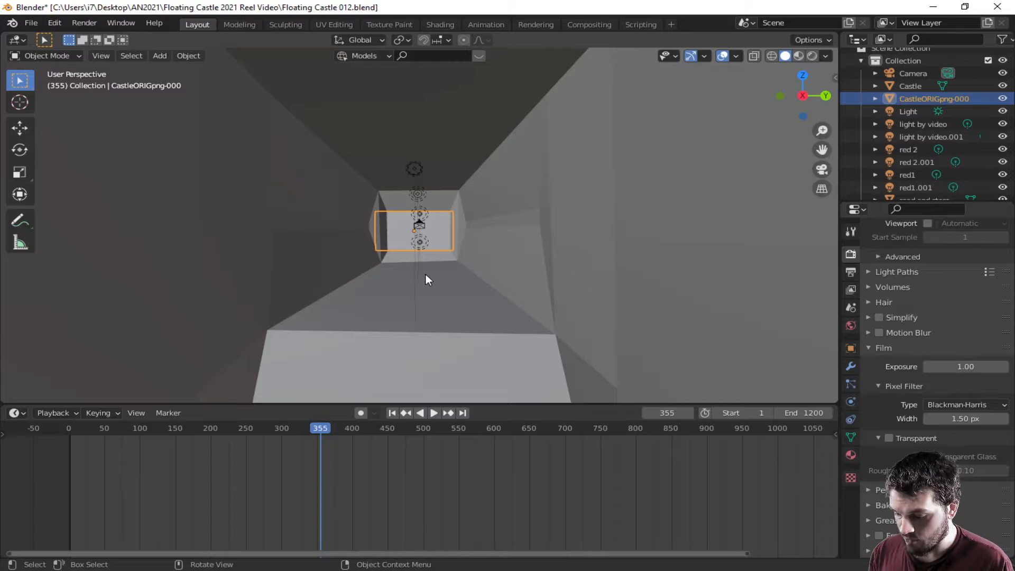
scroll(391, 269, up, 1)
scroll(391, 269, down, 1)
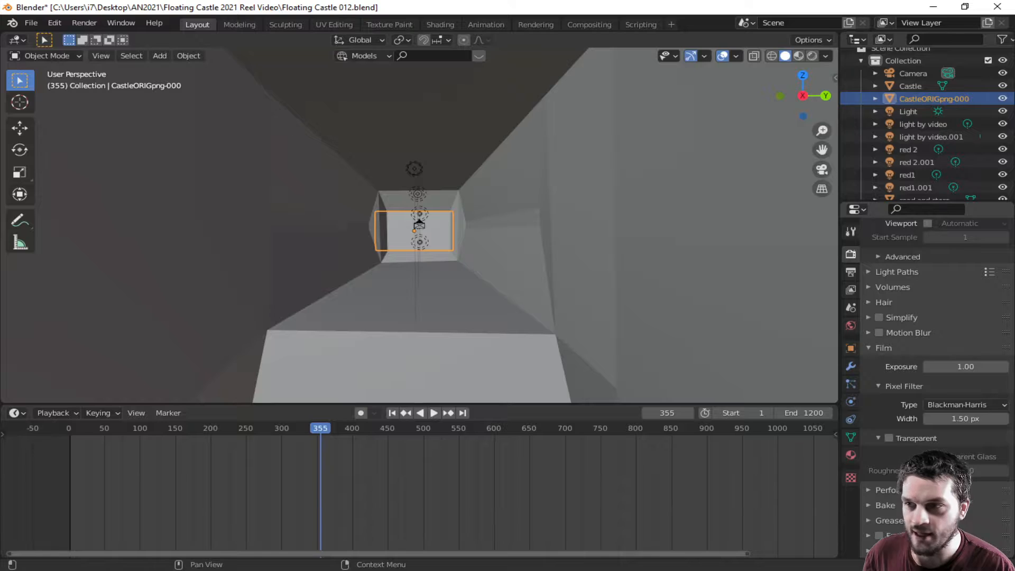
Switch to the browser and search Google Images for "bat upside down" in a new tab to browse reference pictures.
key(alt+Tab)
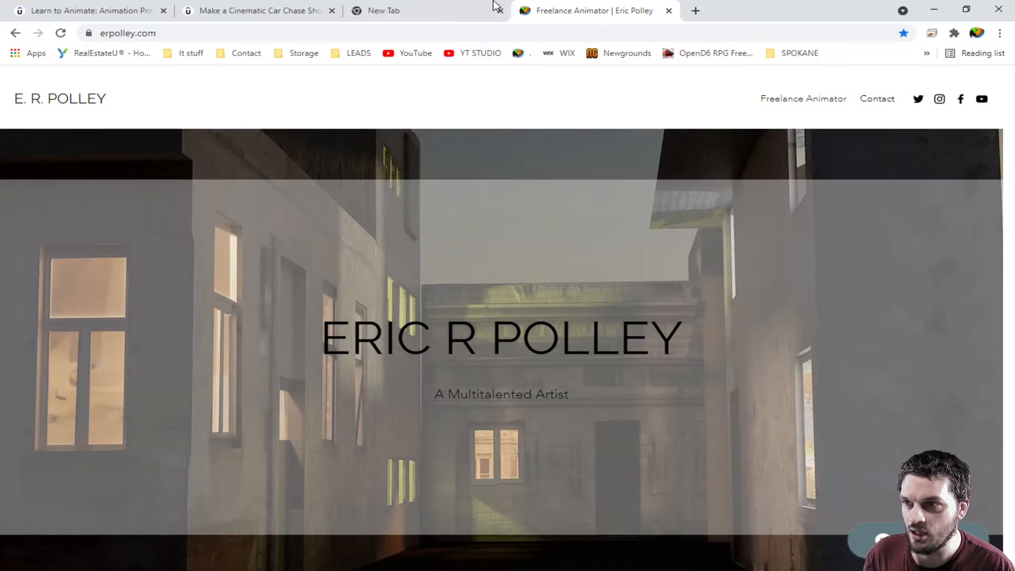
click(696, 10)
click(300, 32)
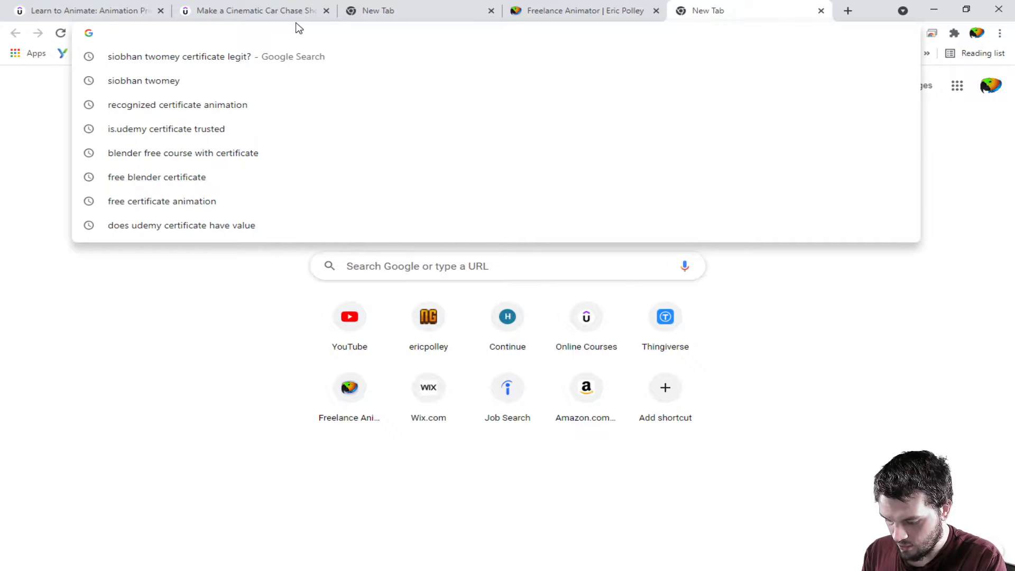
text(bat upsid)
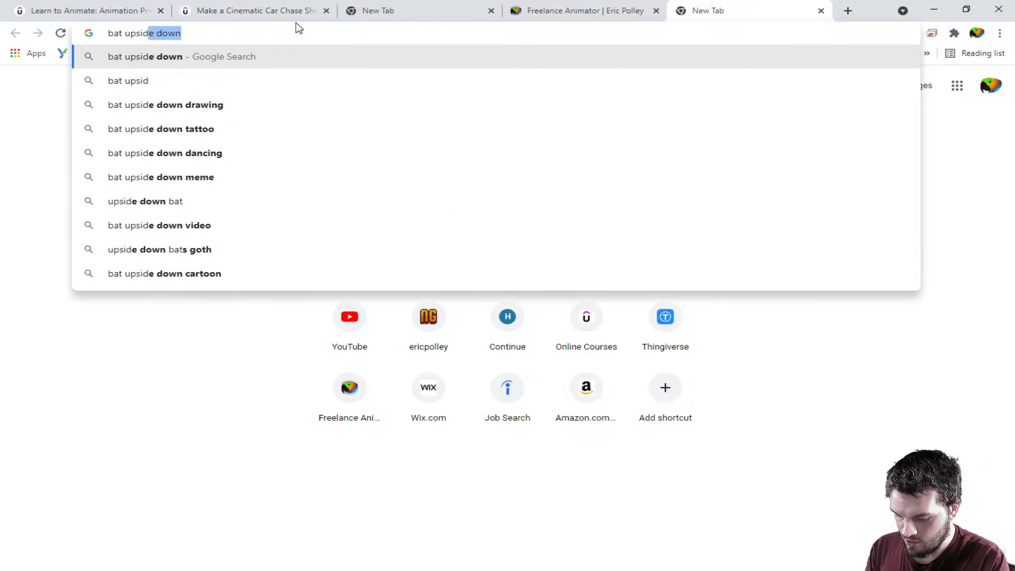
text(e down)
key(Return)
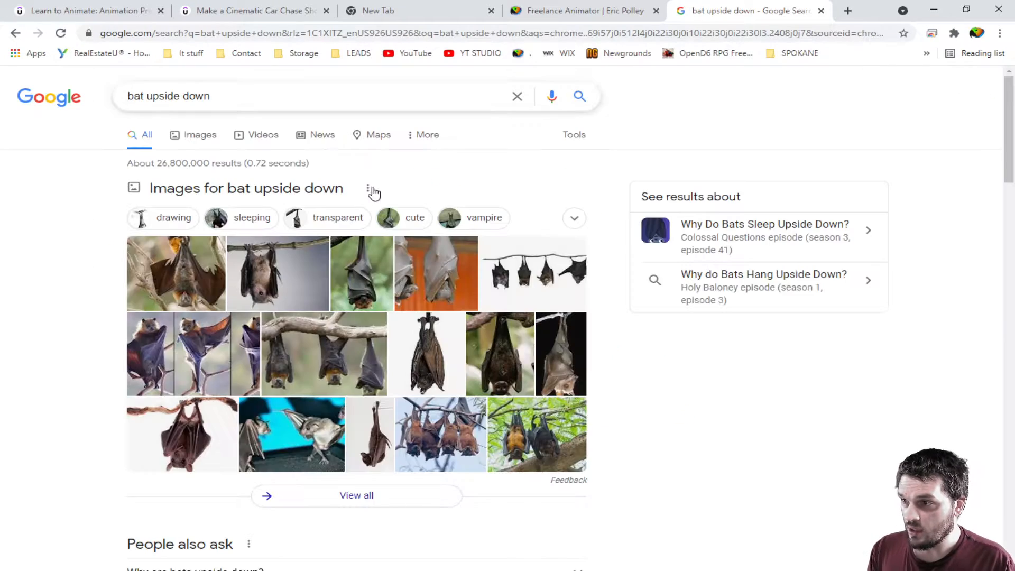
click(204, 136)
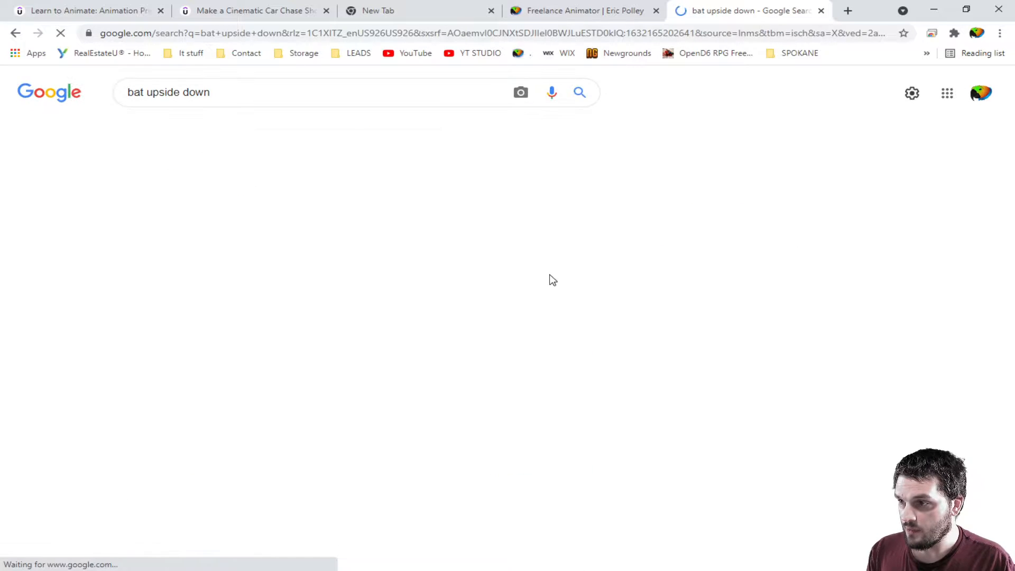
scroll(582, 379, down, 5)
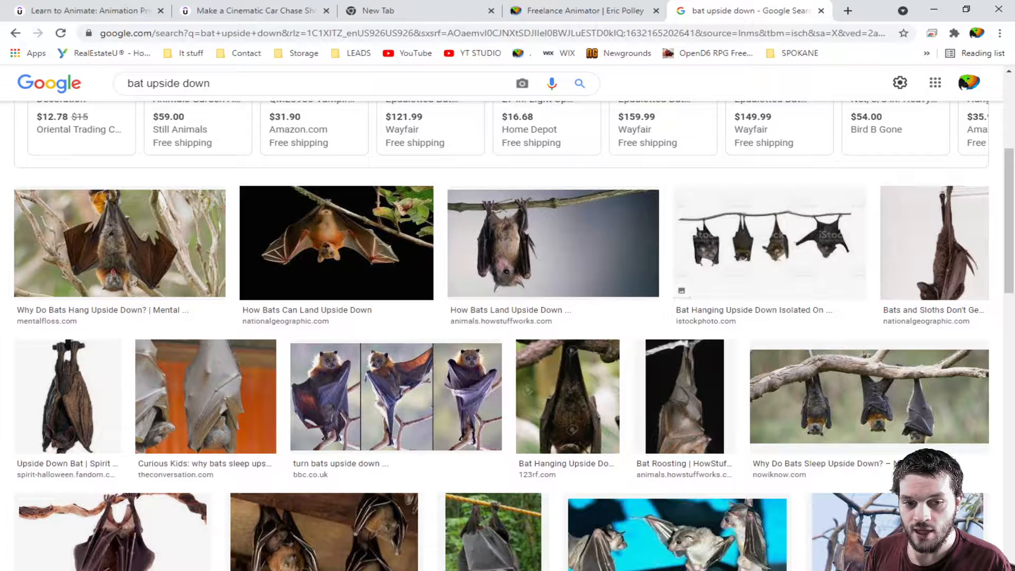
Switch to Adobe Animate and paint an arched stroke with the Brush tool in black (000000) on Layer_1, across the middle of the stage.
key(alt+Tab)
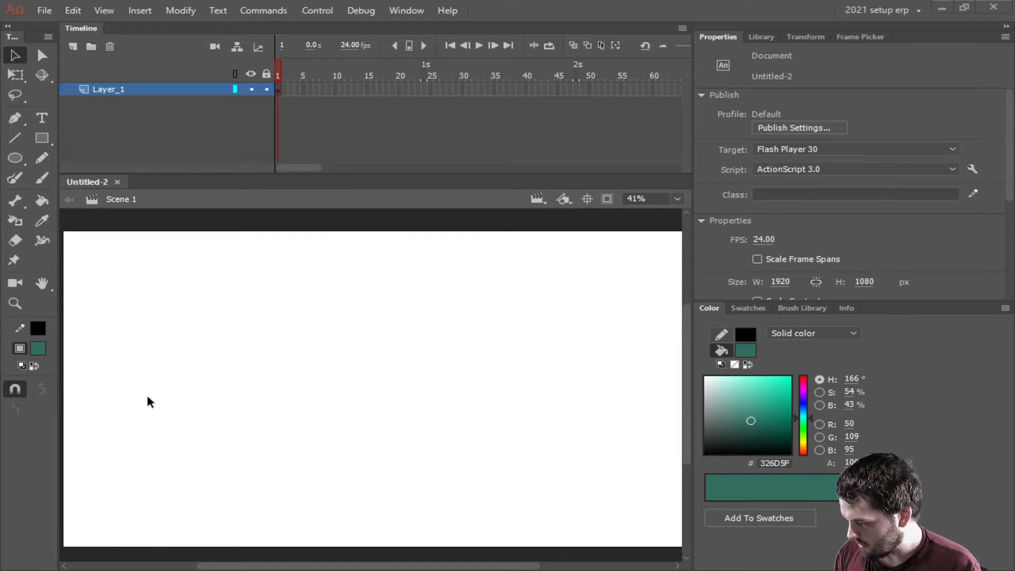
click(132, 93)
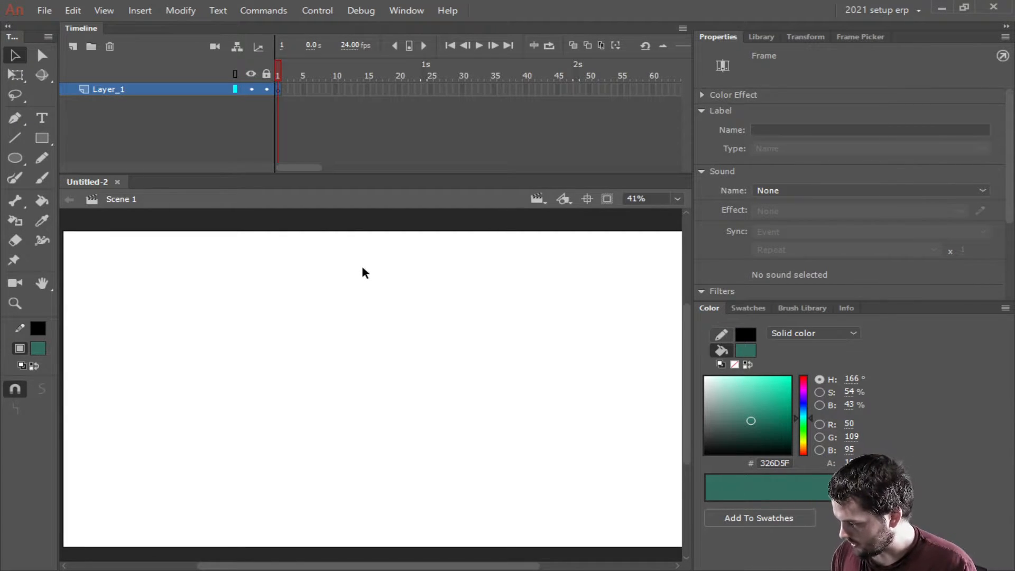
click(46, 179)
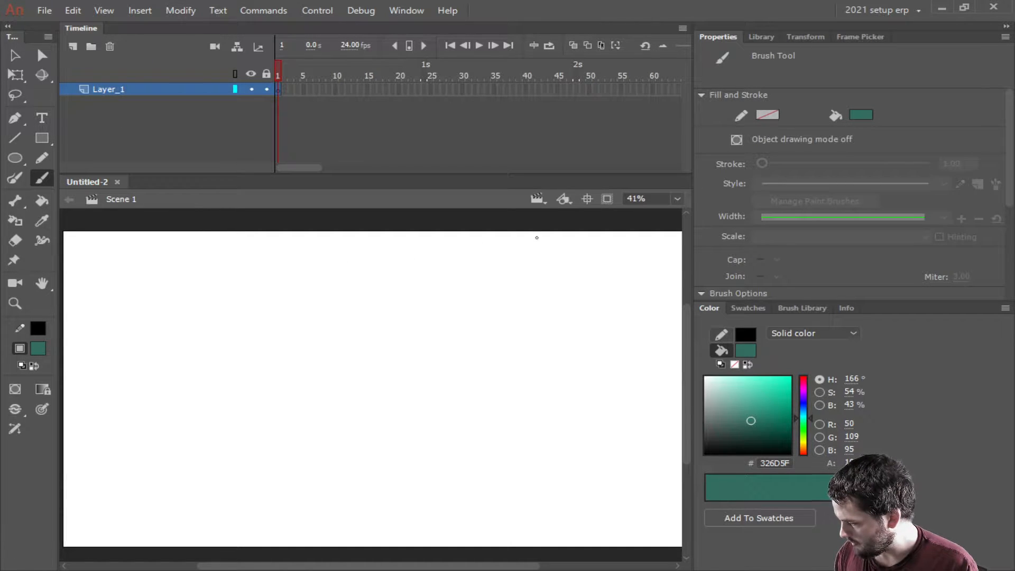
drag(746, 425, 616, 478)
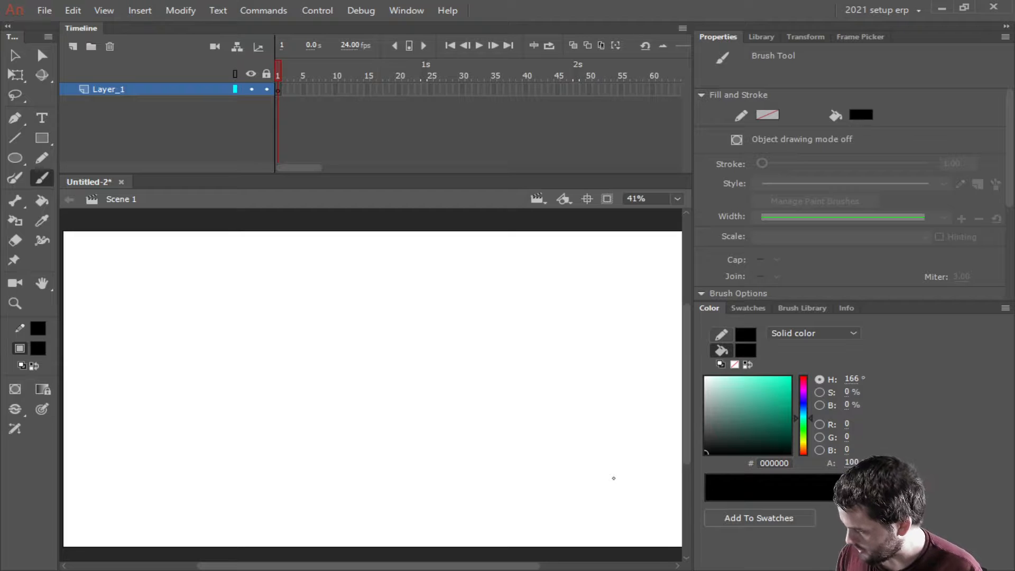
mouse_move(457, 394)
mouse_down()
mouse_move(435, 358)
mouse_move(253, 371)
mouse_up()
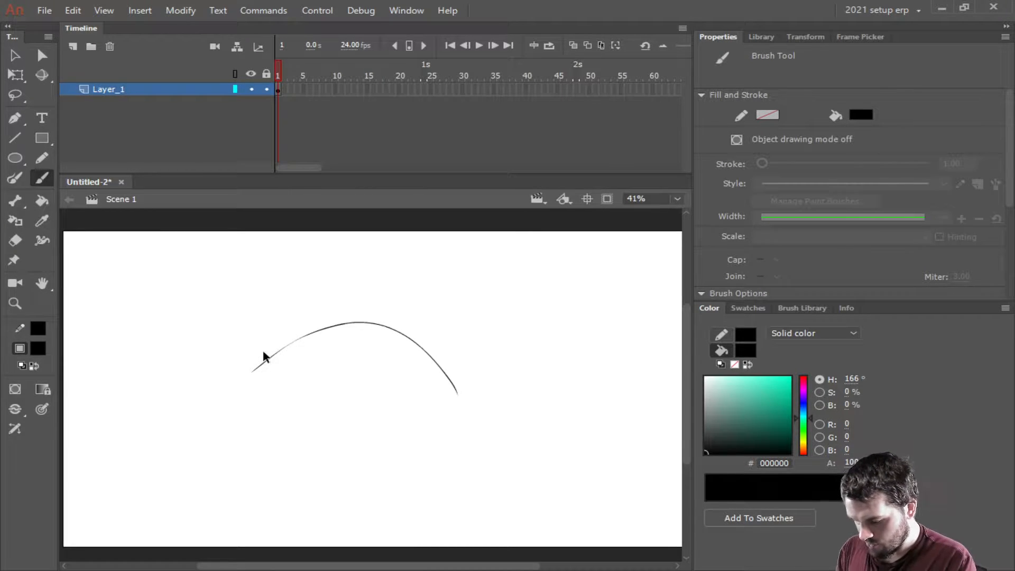
Convert the arched stroke to a graphic symbol named "BAT MAIN ANIAMTION".
key(F8)
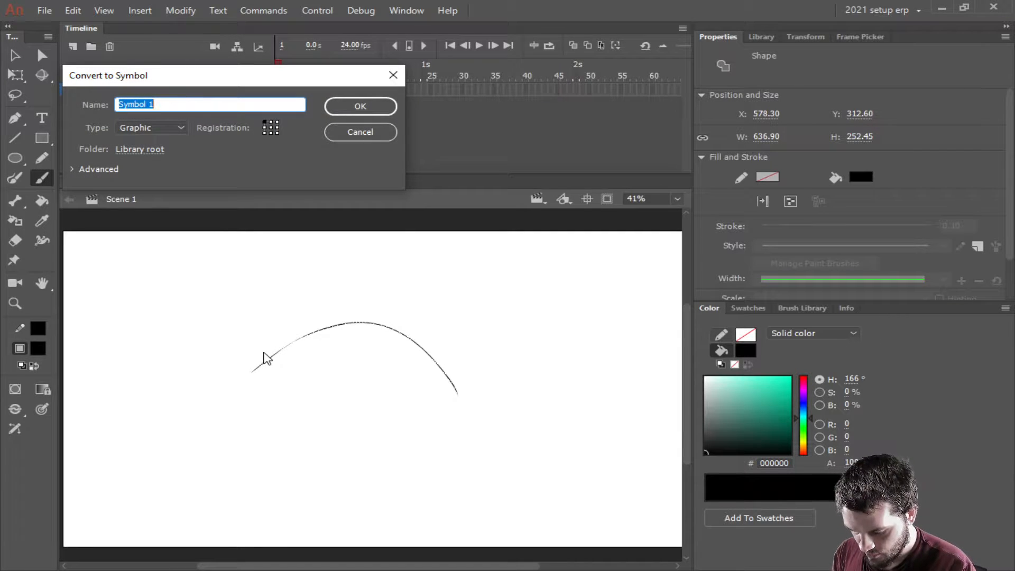
text(BAT )
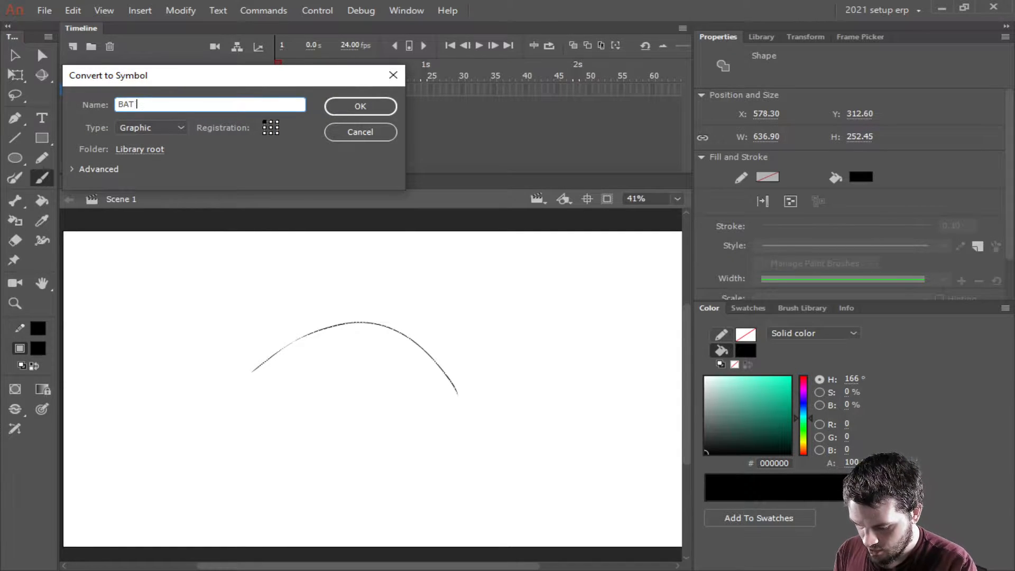
text(MAIN)
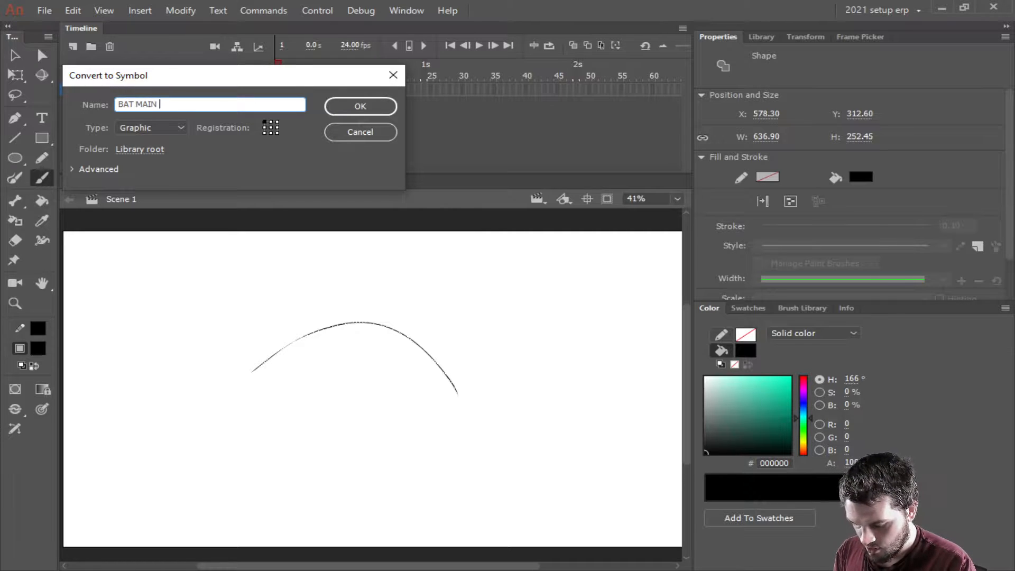
text( ANIA)
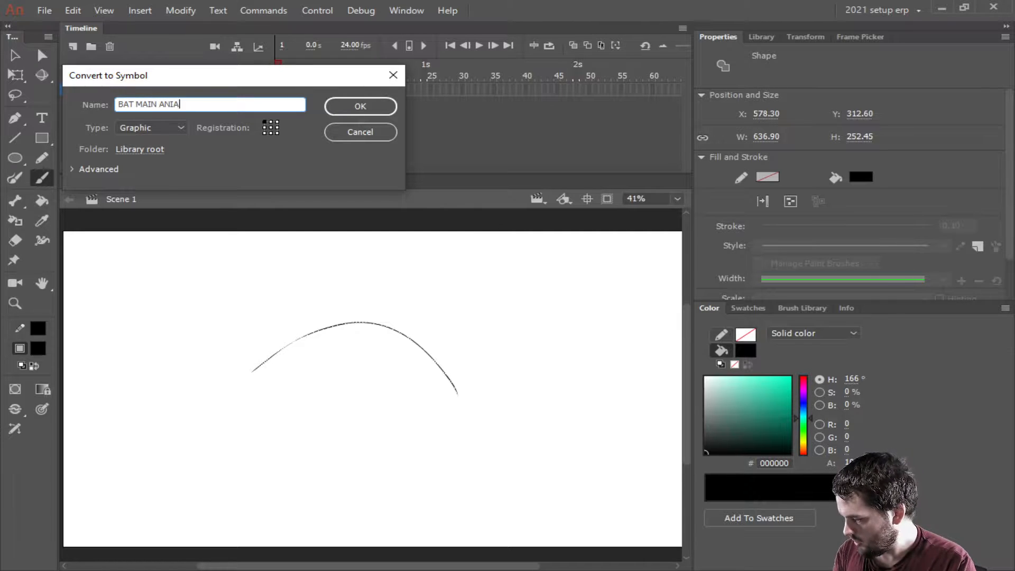
text(N)
key(BackSpace)
text(MTION)
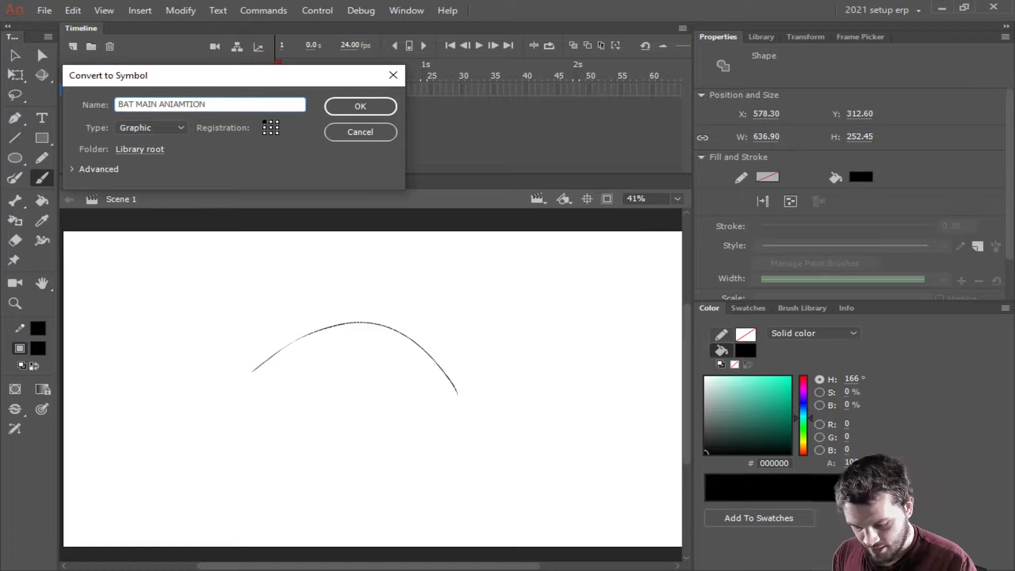
key(Return)
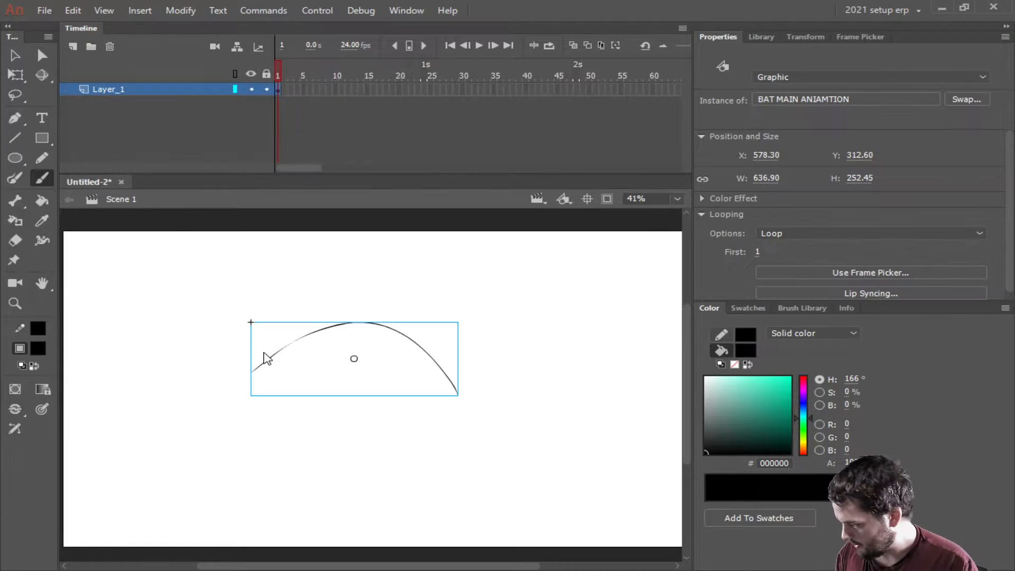
Open the BAT MAIN ANIAMTION symbol for editing and remove the arched stroke inside it.
double_click(408, 340)
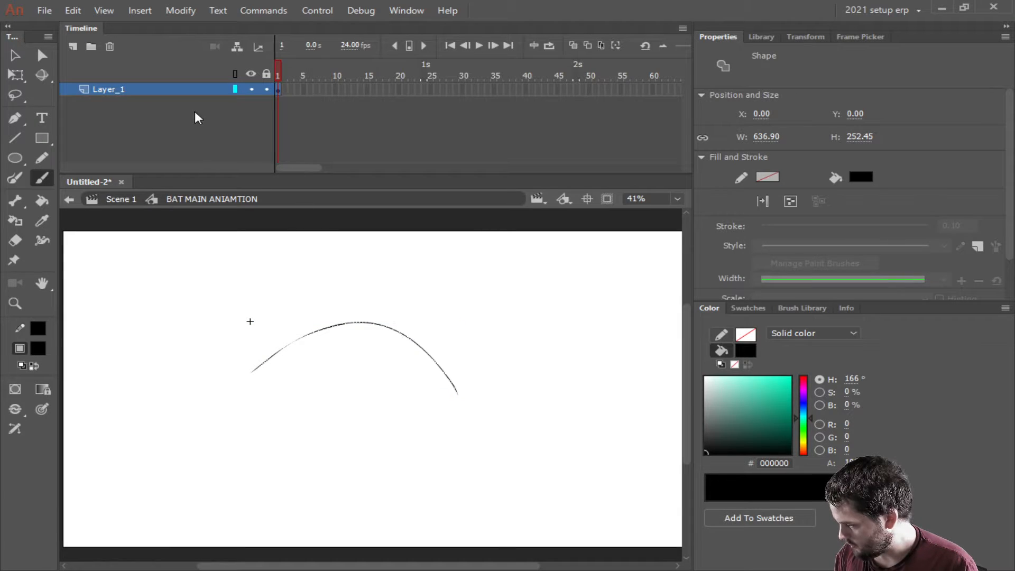
click(148, 89)
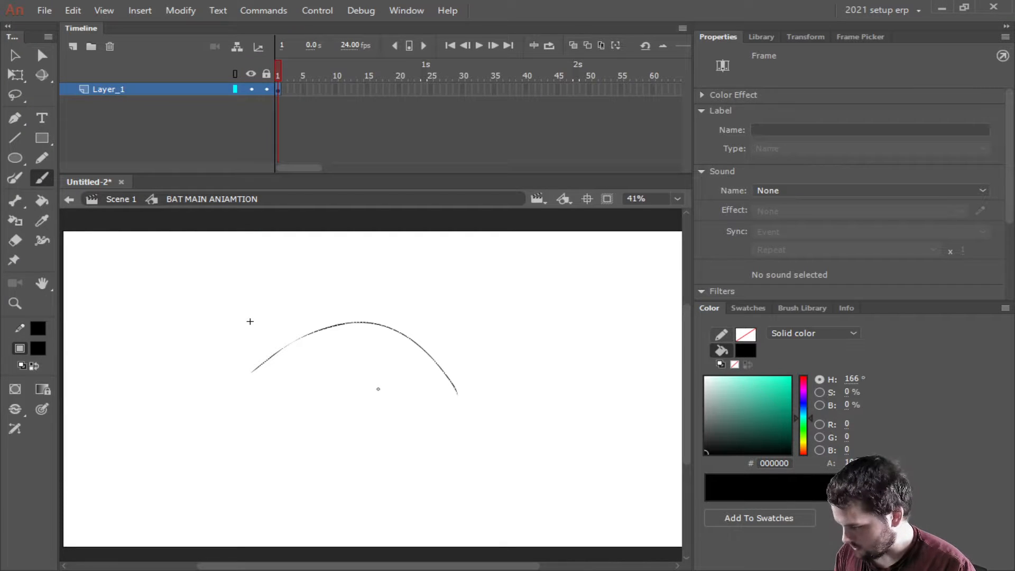
key(ctrl+z)
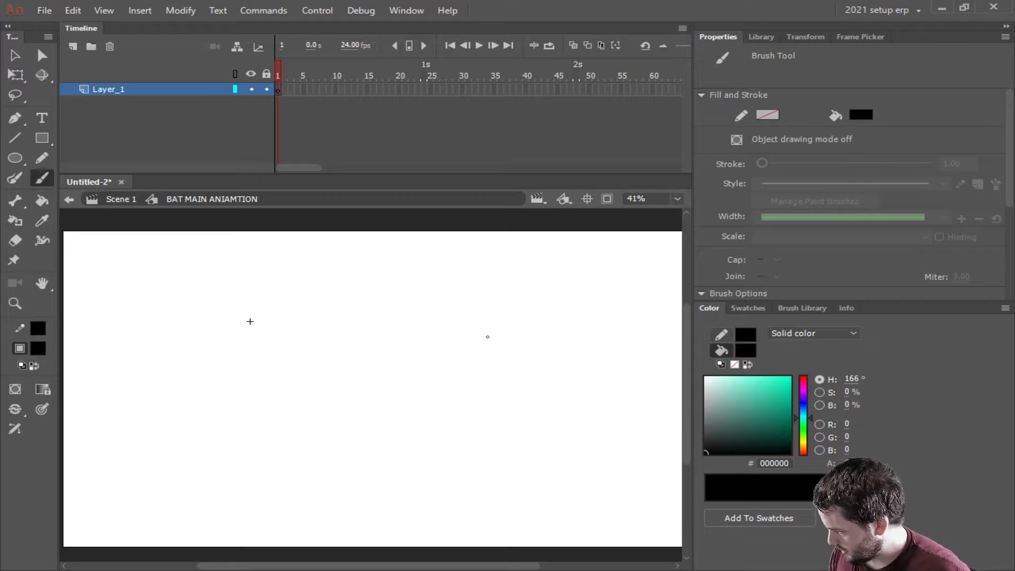
Sketch the bat's two clawed feet on Layer_1 and its two folded wings overlapping around the body above them.
click(103, 88)
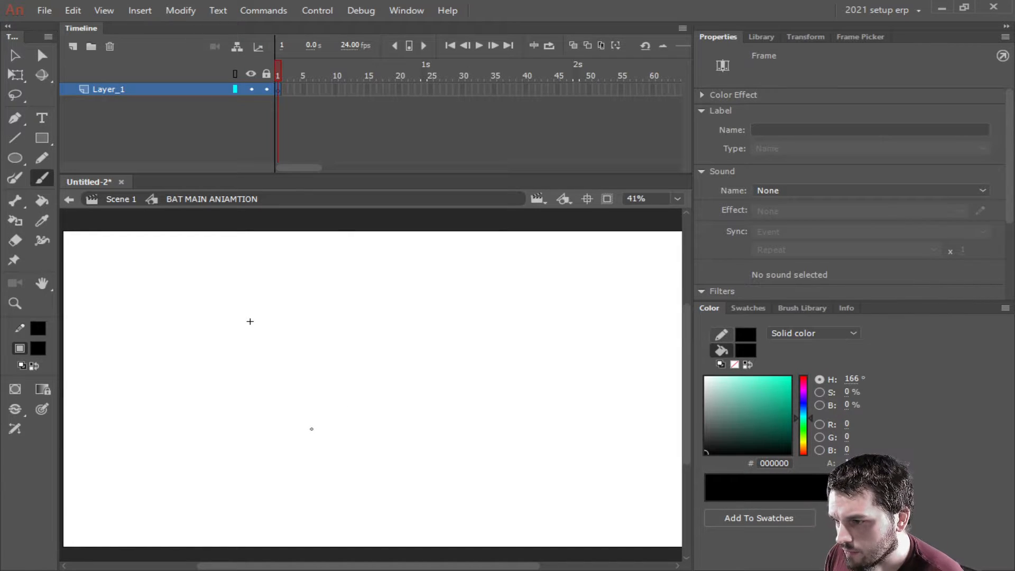
mouse_move(293, 452)
mouse_down()
mouse_move(270, 475)
mouse_move(306, 481)
mouse_move(305, 451)
mouse_move(338, 476)
mouse_move(353, 460)
mouse_move(337, 448)
mouse_move(358, 464)
mouse_up()
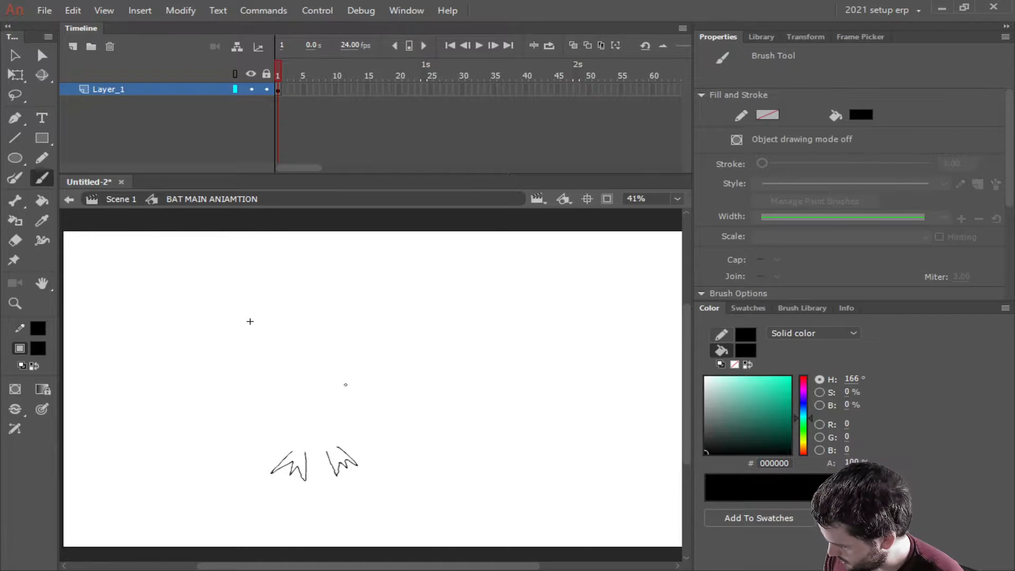
mouse_move(359, 351)
mouse_down()
mouse_move(352, 415)
mouse_move(332, 445)
mouse_move(280, 453)
mouse_move(294, 435)
mouse_move(290, 425)
mouse_move(270, 433)
mouse_move(276, 421)
mouse_move(353, 344)
mouse_move(358, 357)
mouse_up()
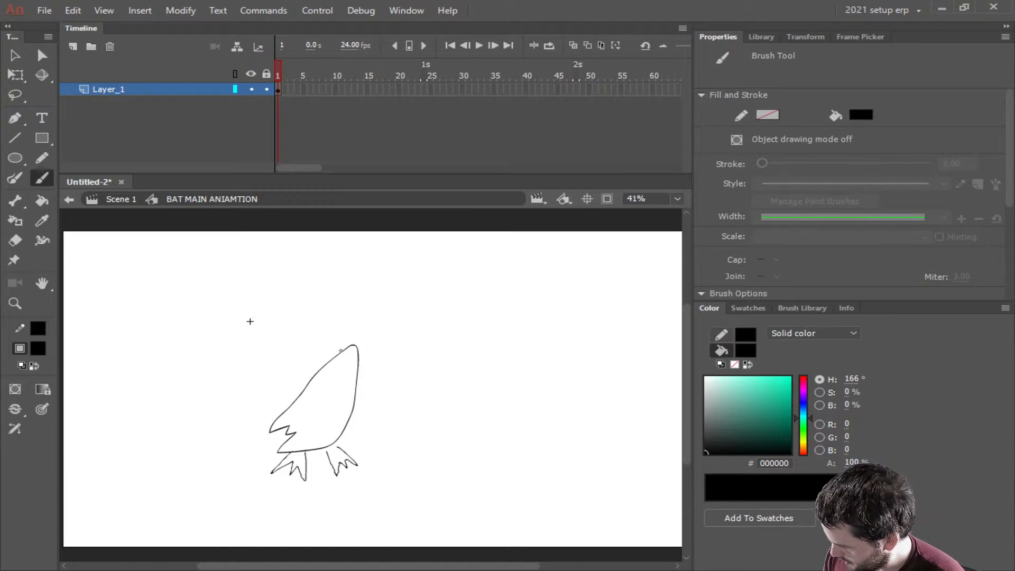
mouse_move(341, 352)
mouse_down()
mouse_move(265, 319)
mouse_move(258, 364)
mouse_move(279, 416)
mouse_up()
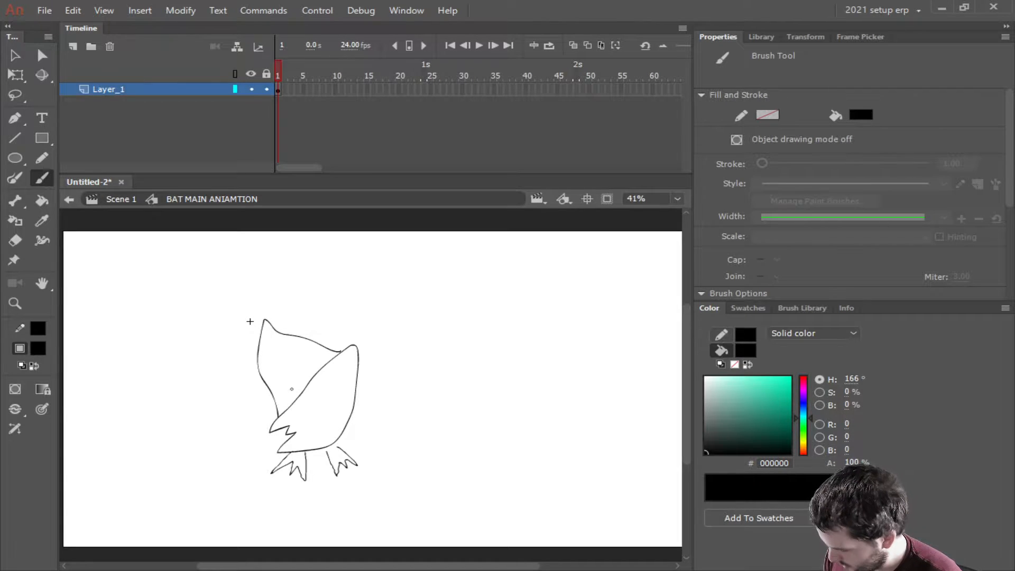
key(ctrl+z)
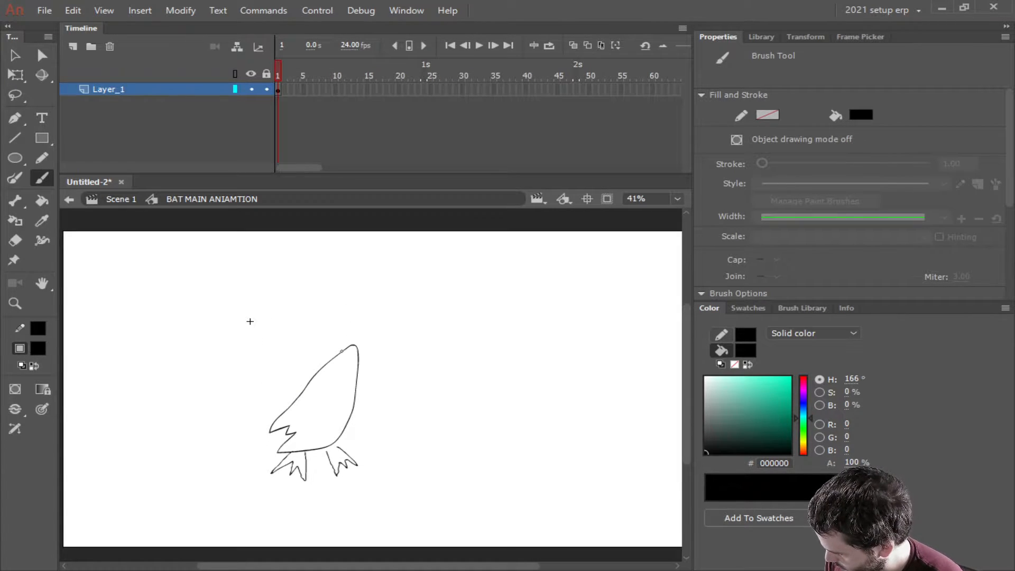
mouse_move(339, 352)
mouse_down()
mouse_move(269, 334)
mouse_move(270, 397)
mouse_move(286, 442)
mouse_up()
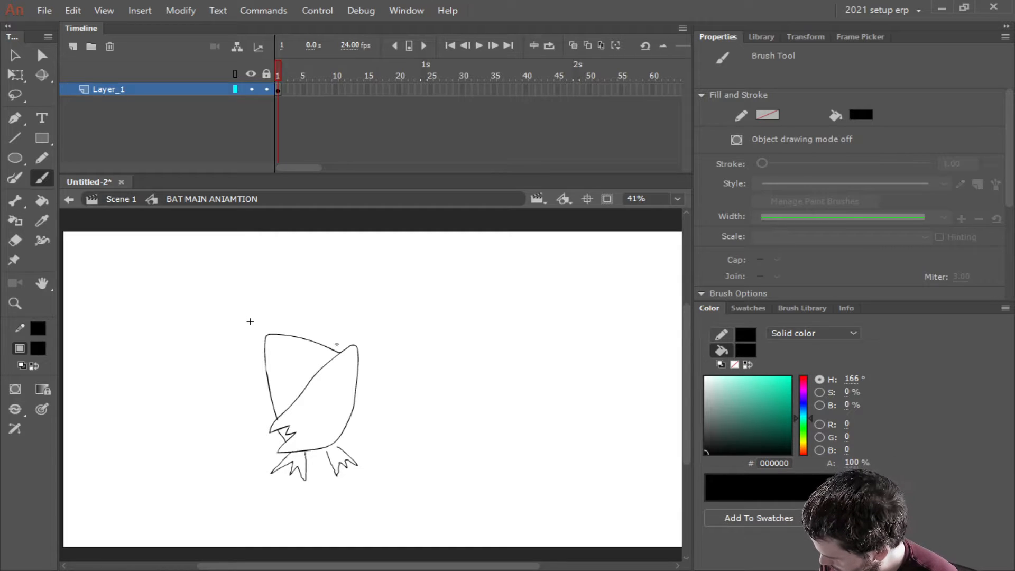
Sketch the bat's shoulders and head with small ears above the wings, replacing the small eyes with large round ones.
mouse_move(346, 346)
mouse_down()
mouse_move(334, 328)
mouse_move(292, 317)
mouse_up()
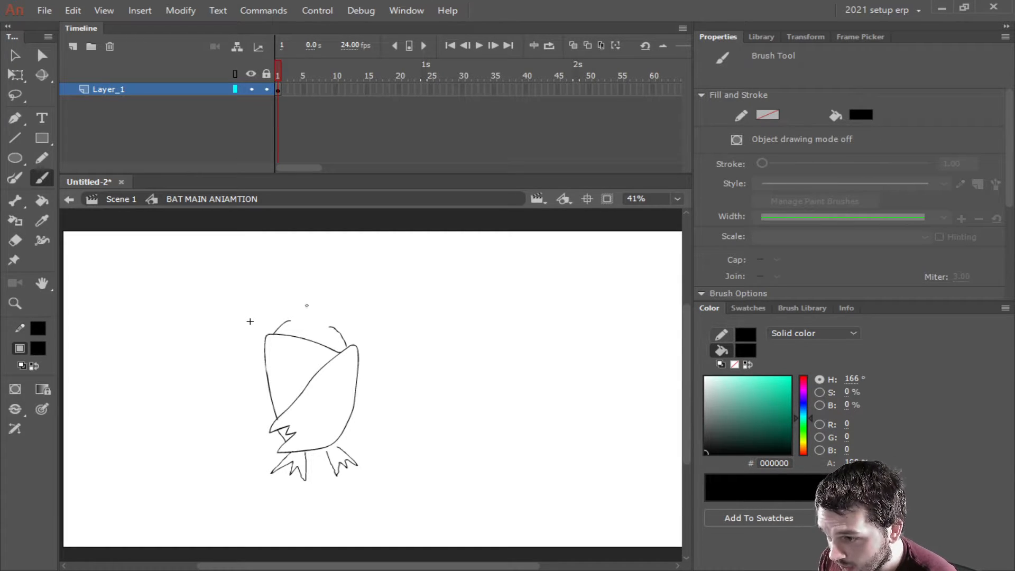
mouse_move(286, 305)
mouse_down()
mouse_move(297, 328)
mouse_move(317, 337)
mouse_move(335, 296)
mouse_move(304, 289)
mouse_move(286, 306)
mouse_move(335, 291)
mouse_move(287, 291)
mouse_move(287, 301)
mouse_move(326, 312)
mouse_move(322, 302)
mouse_up()
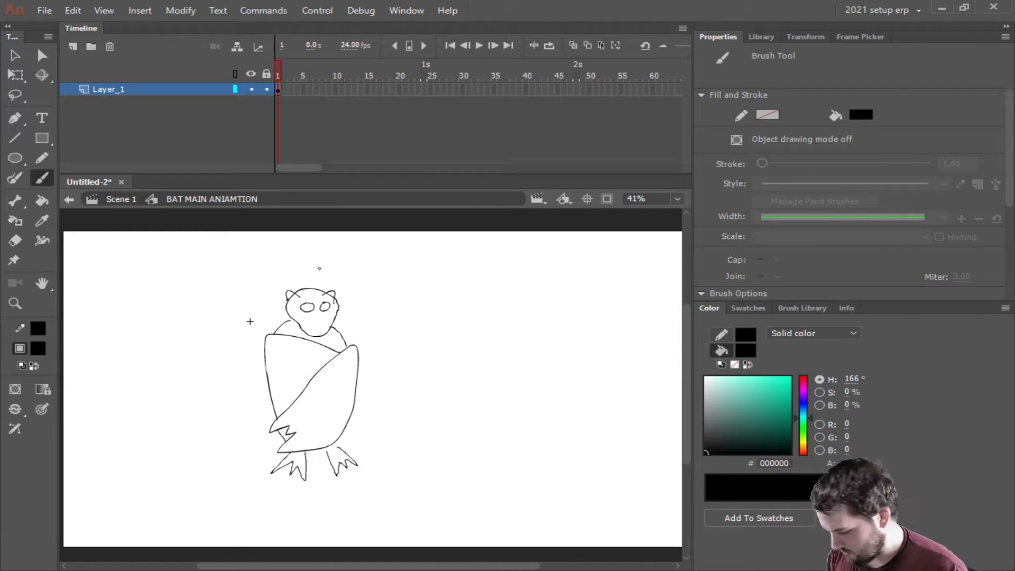
key(ctrl+z)
key(ctrl+z)
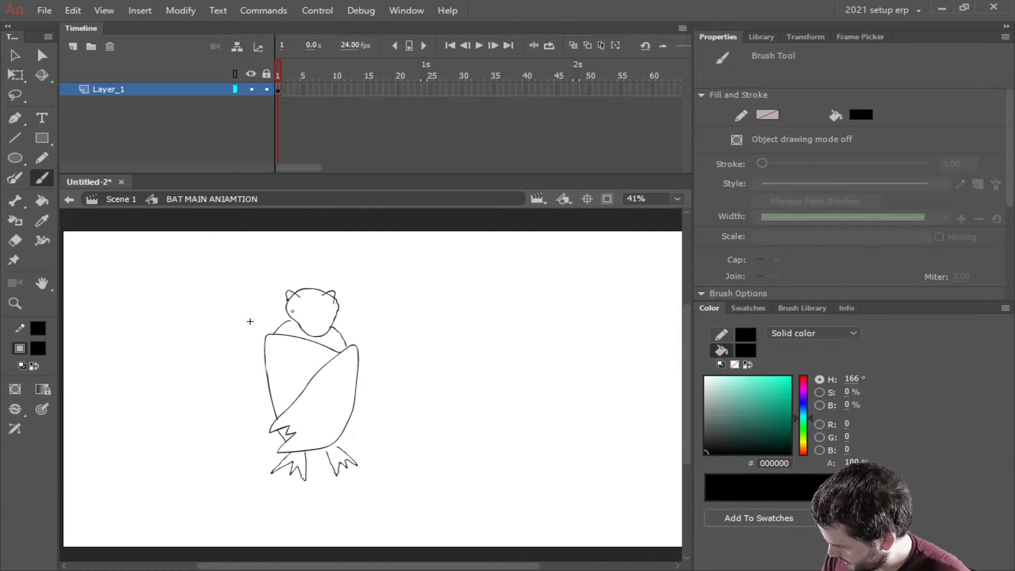
mouse_move(310, 298)
mouse_down()
mouse_move(291, 311)
mouse_move(319, 310)
mouse_move(305, 296)
mouse_move(342, 307)
mouse_move(323, 297)
mouse_up()
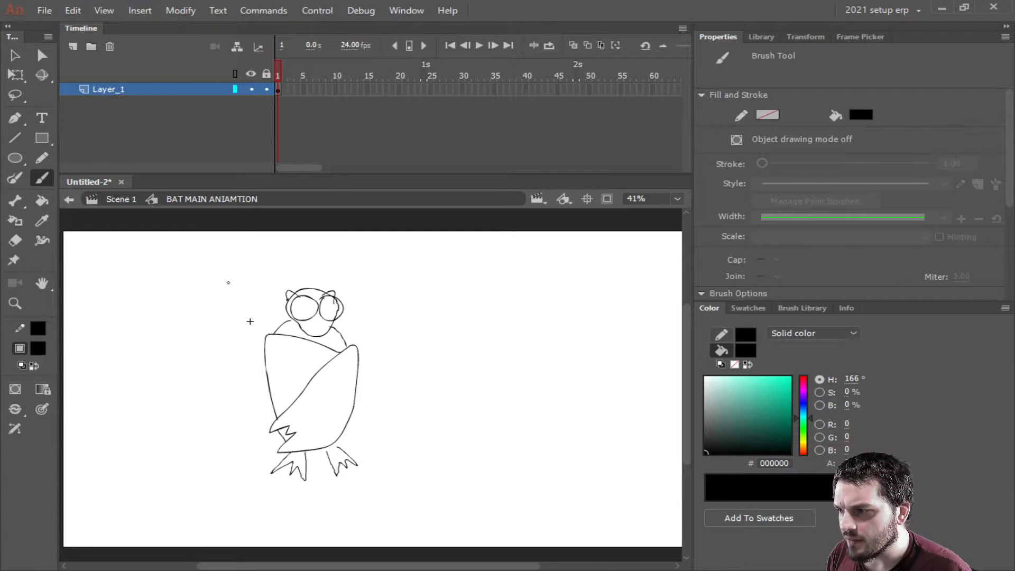
Undo the round eyes on Layer_1 and redraw them as two large circles on a new layer above it.
key(ctrl+z)
key(ctrl+z)
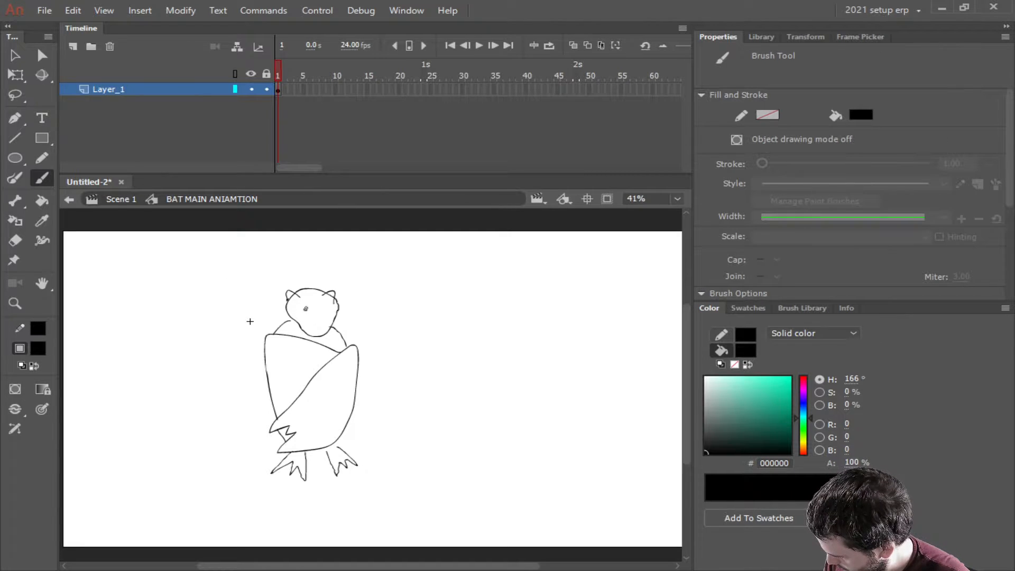
click(306, 309)
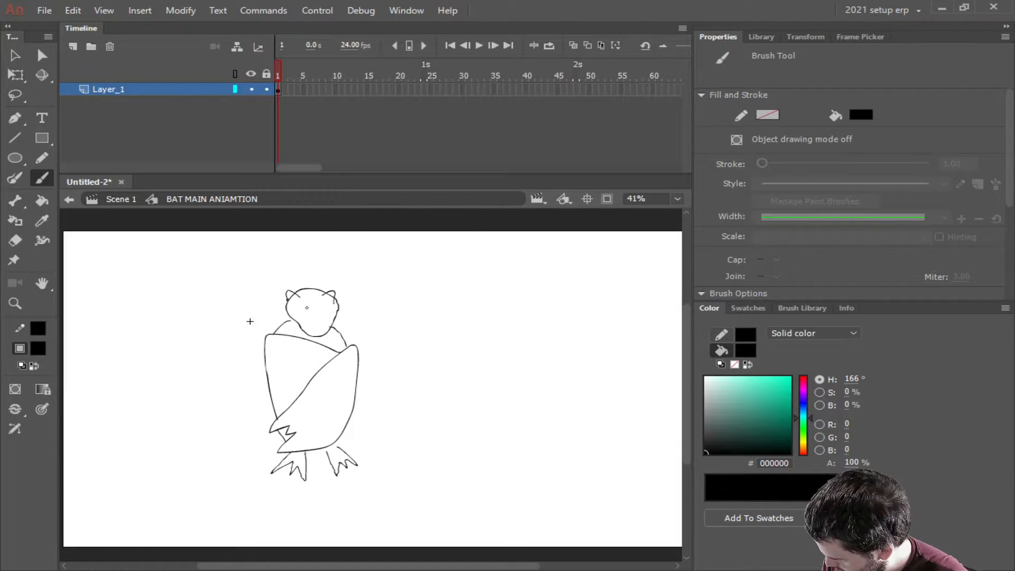
click(73, 46)
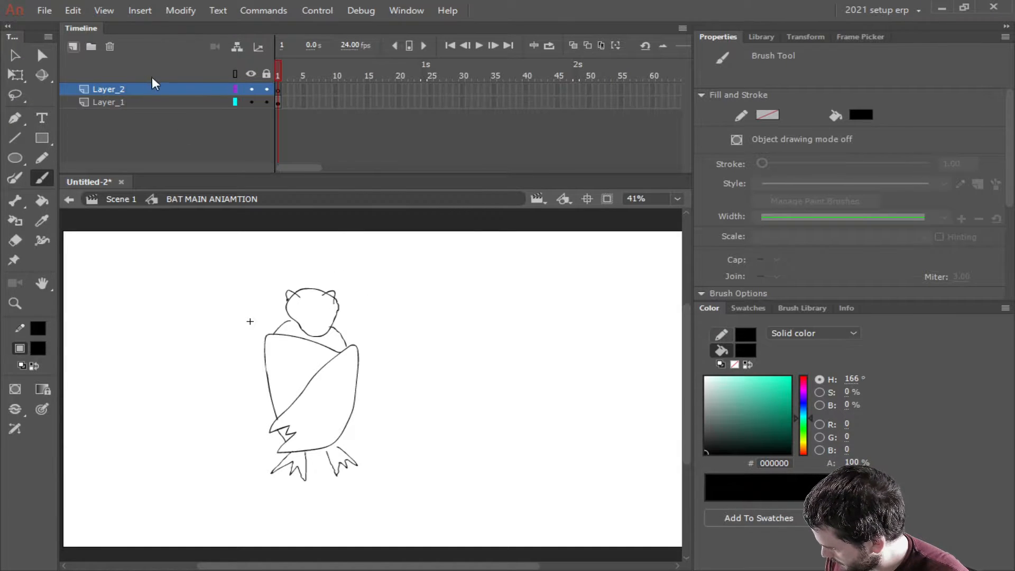
double_click(148, 86)
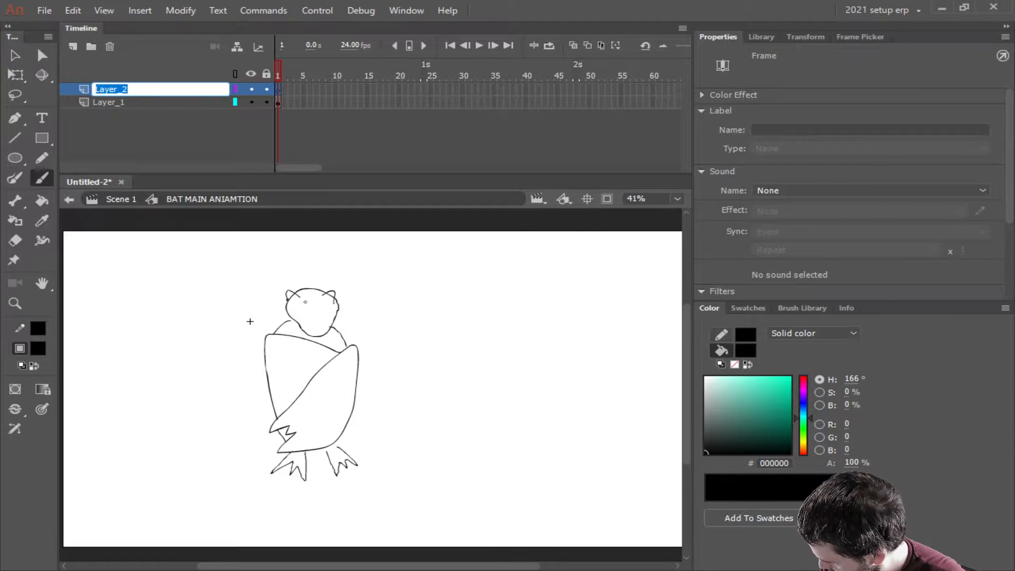
mouse_move(302, 300)
mouse_down()
mouse_move(292, 318)
mouse_move(302, 299)
mouse_move(350, 311)
mouse_move(326, 303)
mouse_up()
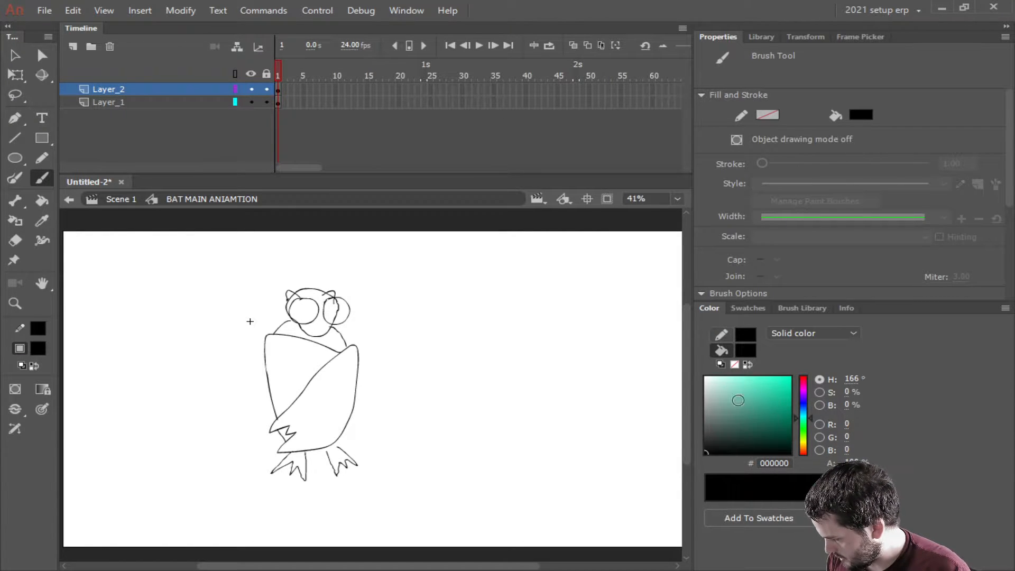
key(k)
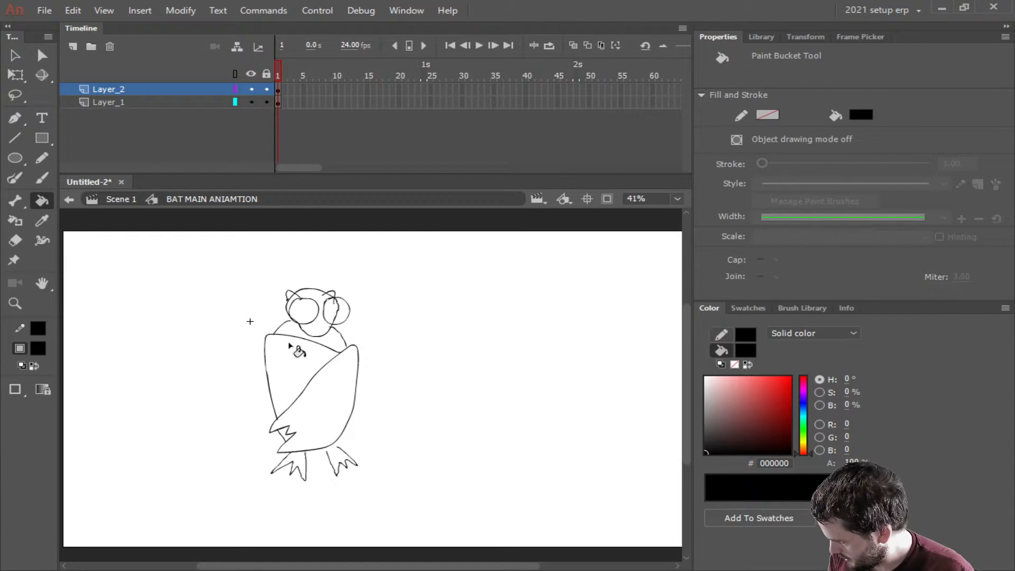
click(343, 320)
click(304, 312)
key(ctrl+z)
key(ctrl+z)
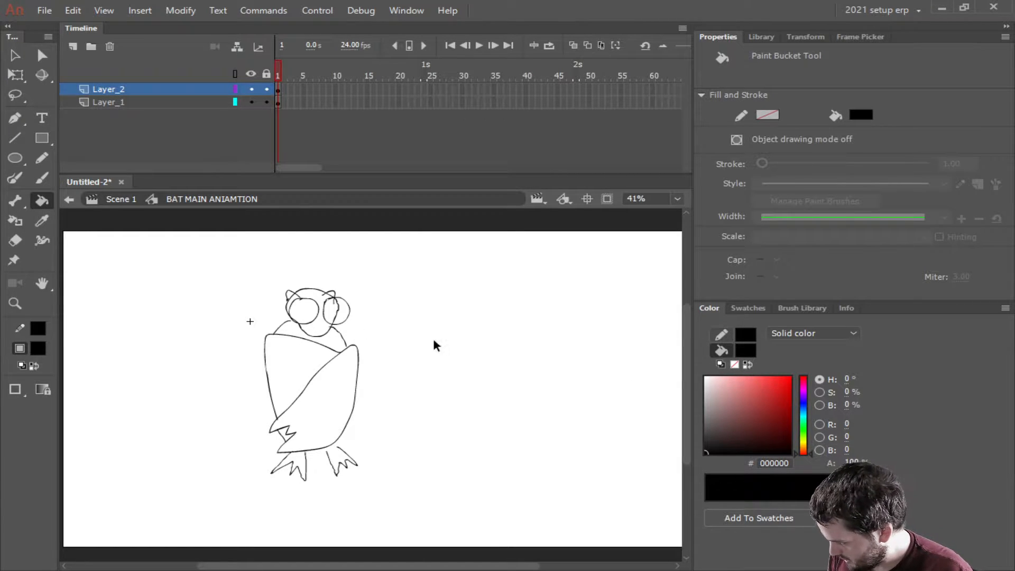
Fill both round eyes on Layer_2 with dark grey 3C3C3C.
click(707, 435)
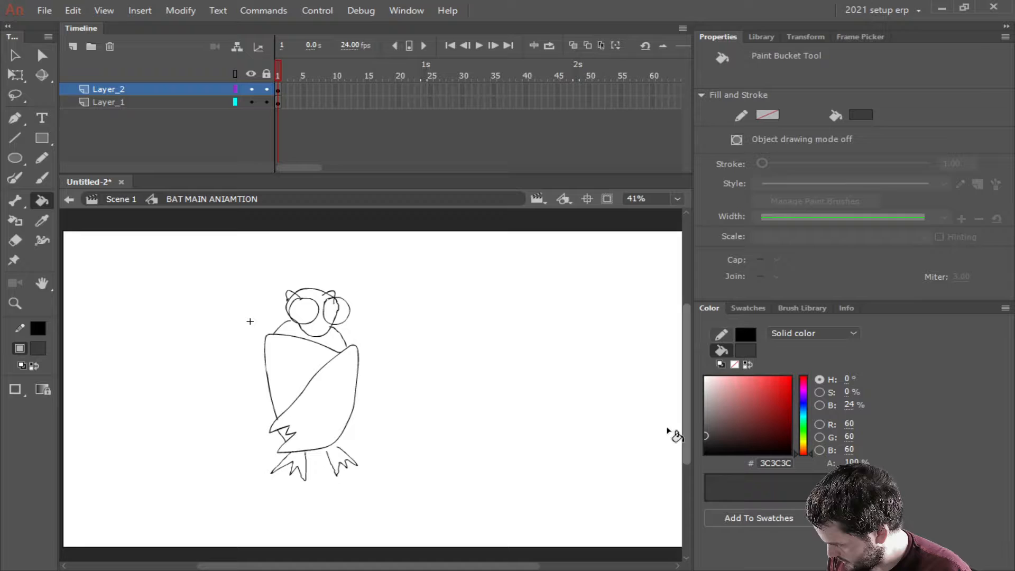
click(304, 314)
click(339, 315)
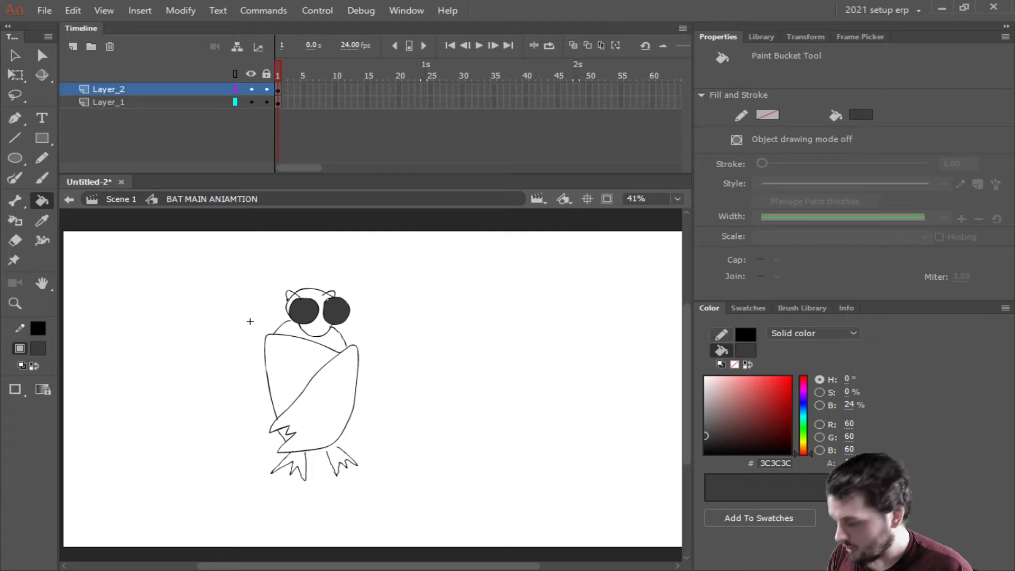
Darken the fill colour to 151515 and apply it to both round eyes.
click(706, 438)
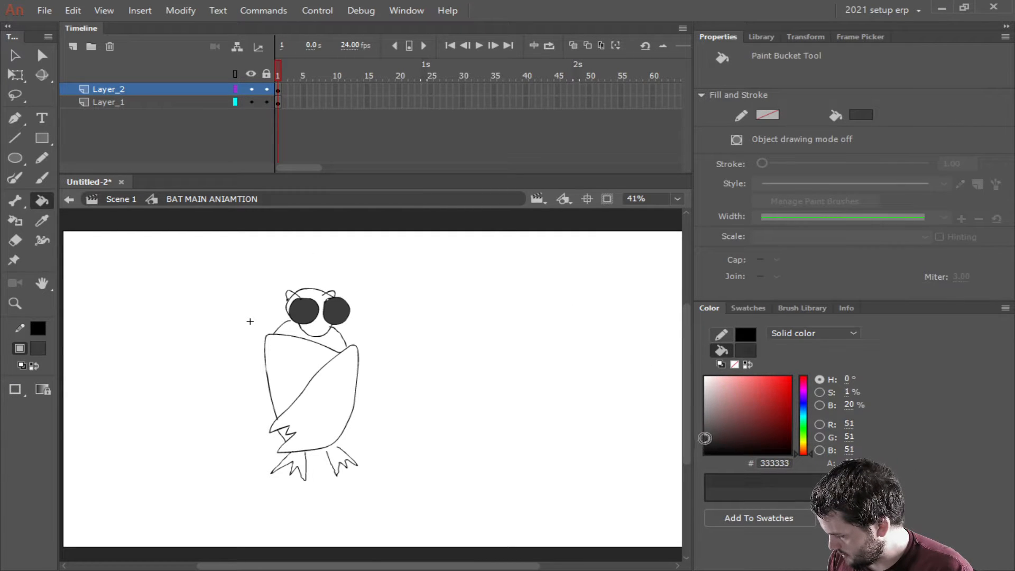
drag(705, 438, 701, 449)
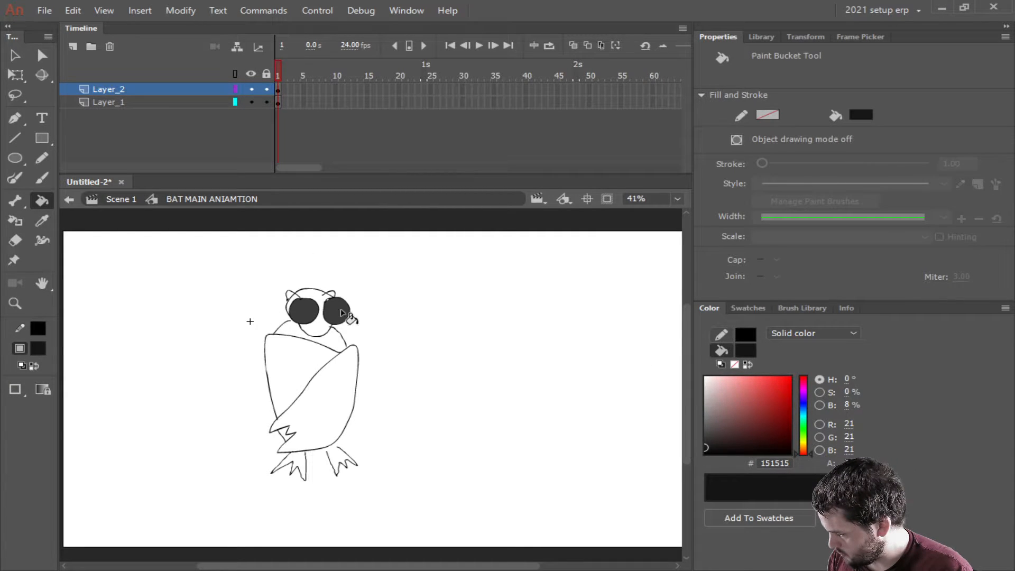
click(341, 313)
click(304, 312)
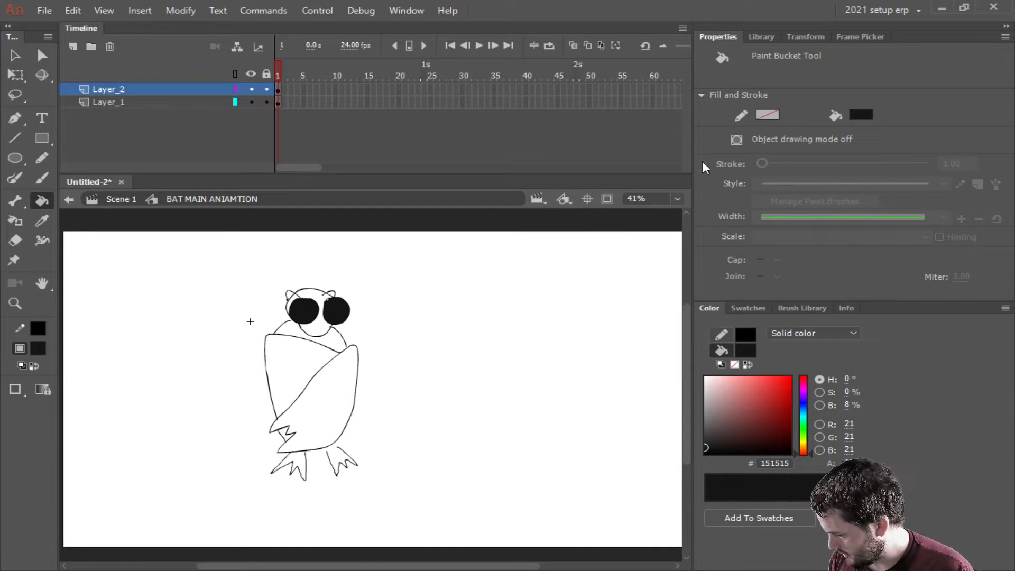
key(b)
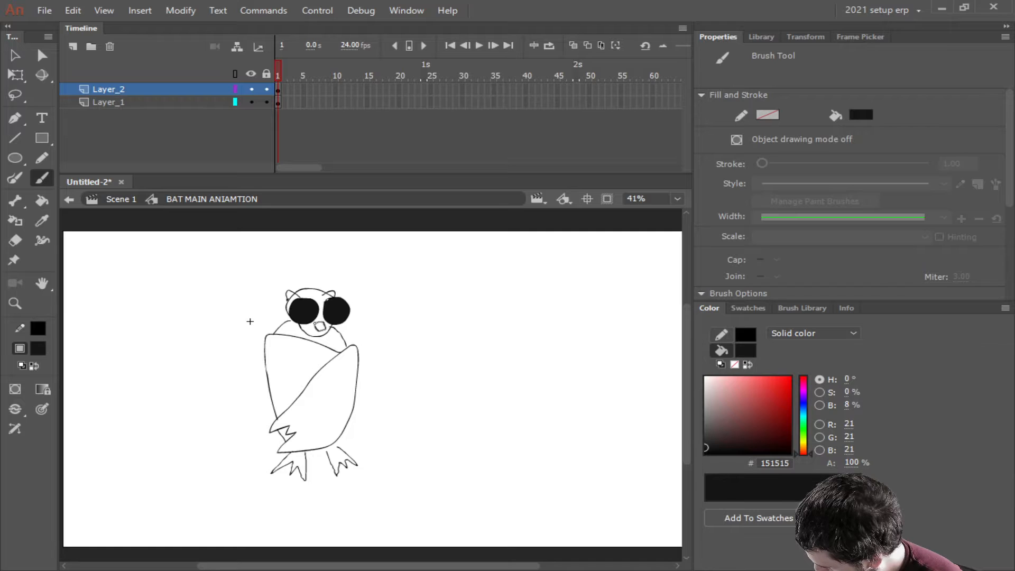
drag(316, 324, 317, 322)
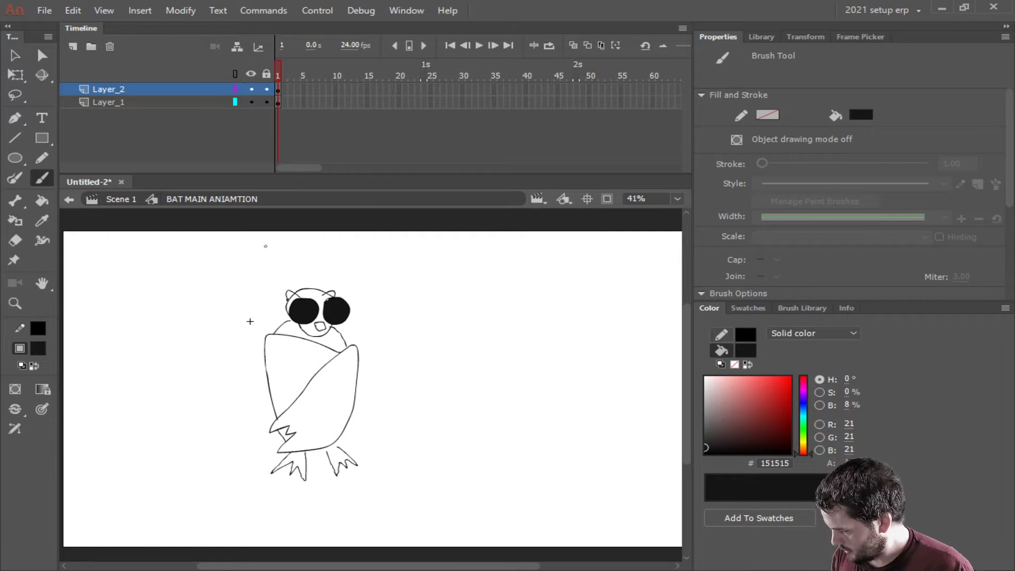
key(ctrl+z)
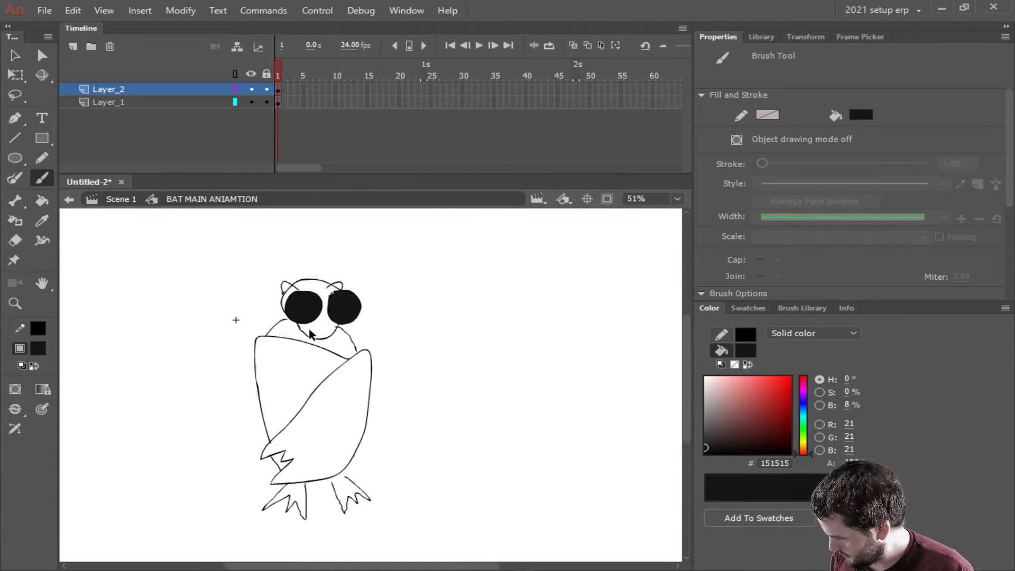
Draw a small muzzle with a squarish nose below the eyes on Layer_2 and fill the nose with 151515.
scroll(310, 330, up, 3)
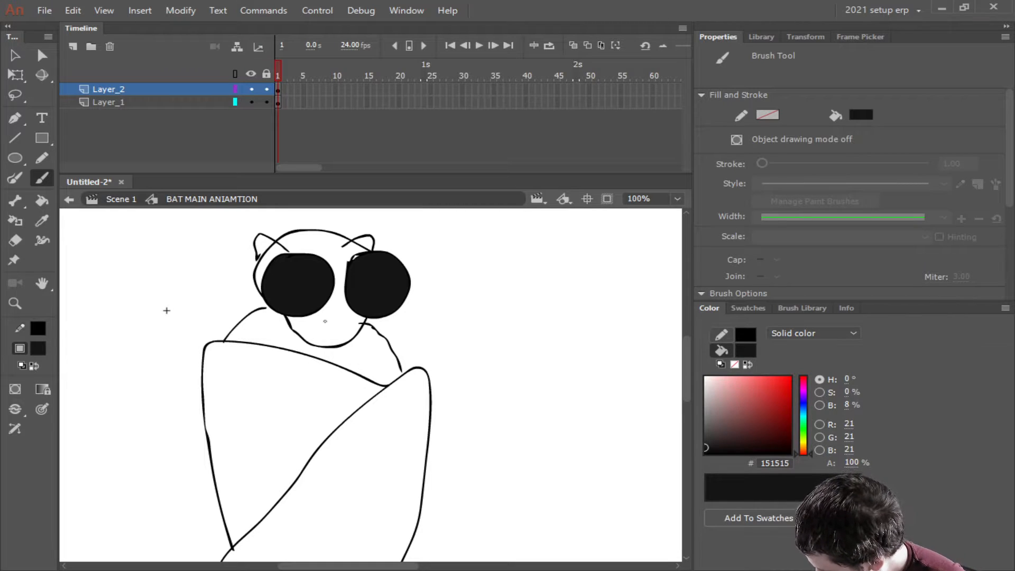
mouse_move(311, 307)
mouse_down()
mouse_move(325, 331)
mouse_move(351, 313)
mouse_move(330, 326)
mouse_up()
key(ctrl+z)
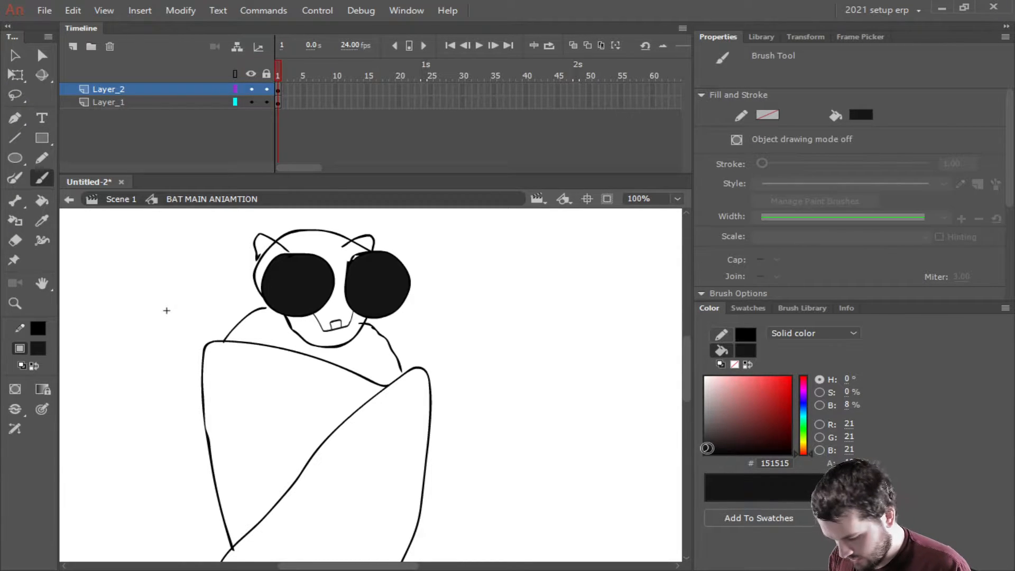
key(k)
click(336, 325)
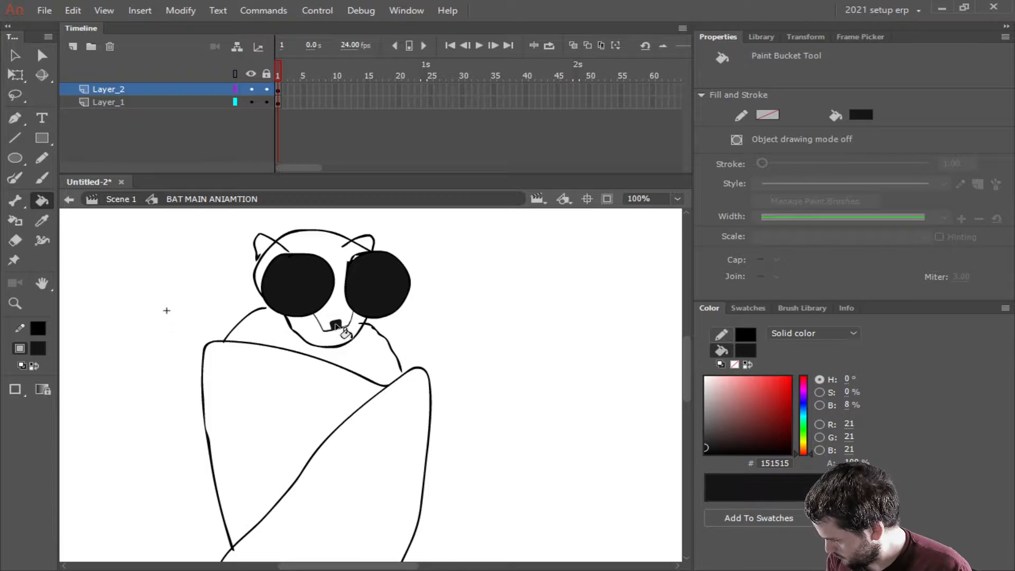
Move the eyes, muzzle and nose from Layer_2 onto Layer_1, keeping them in the same place.
click(126, 90)
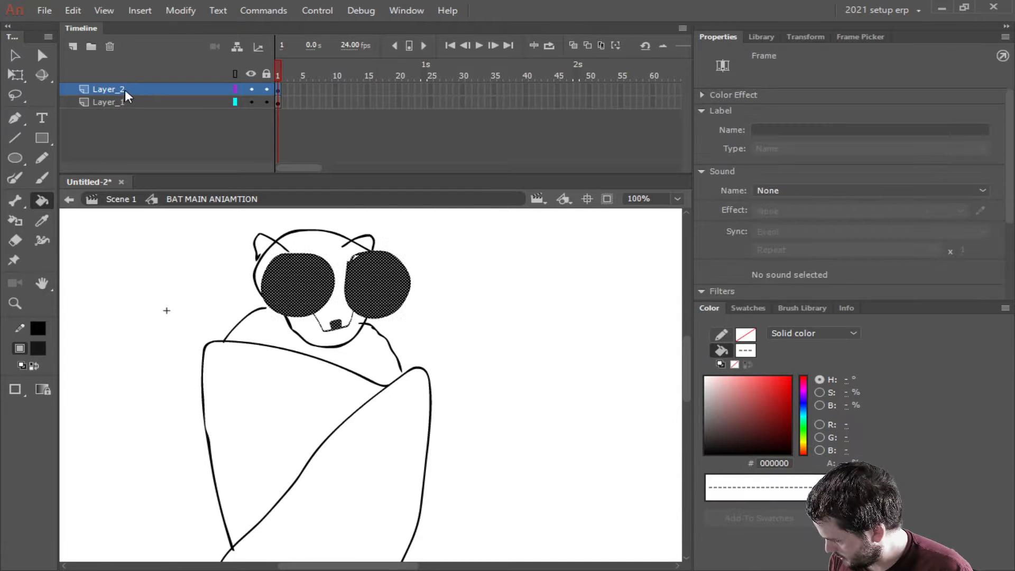
key(Delete)
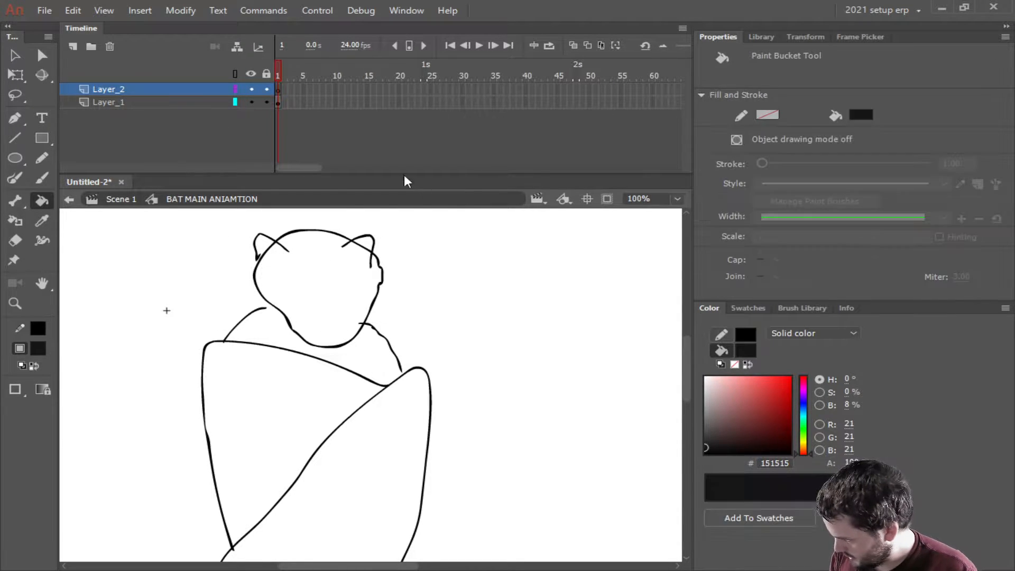
click(154, 102)
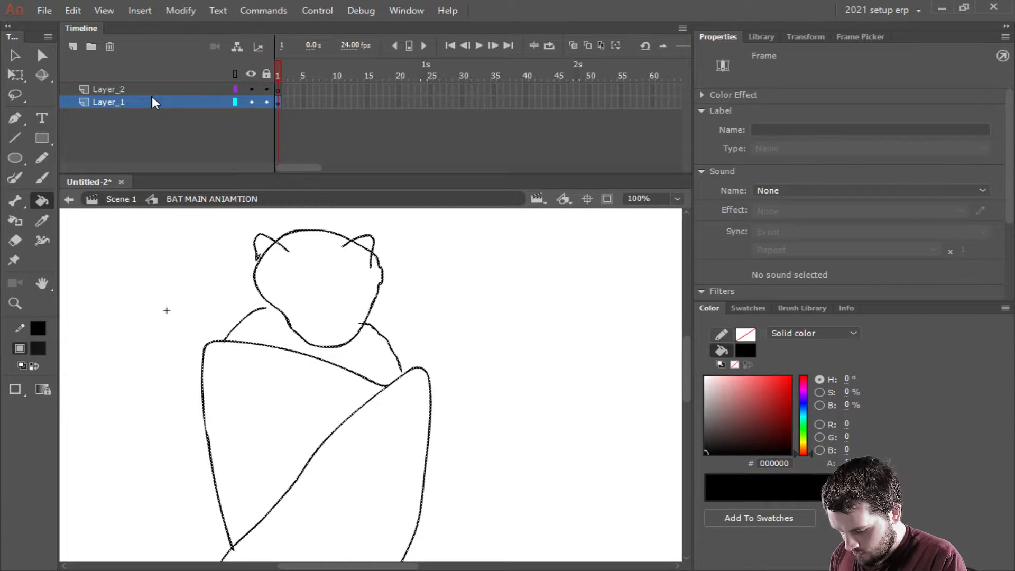
key(ctrl+z)
click(194, 89)
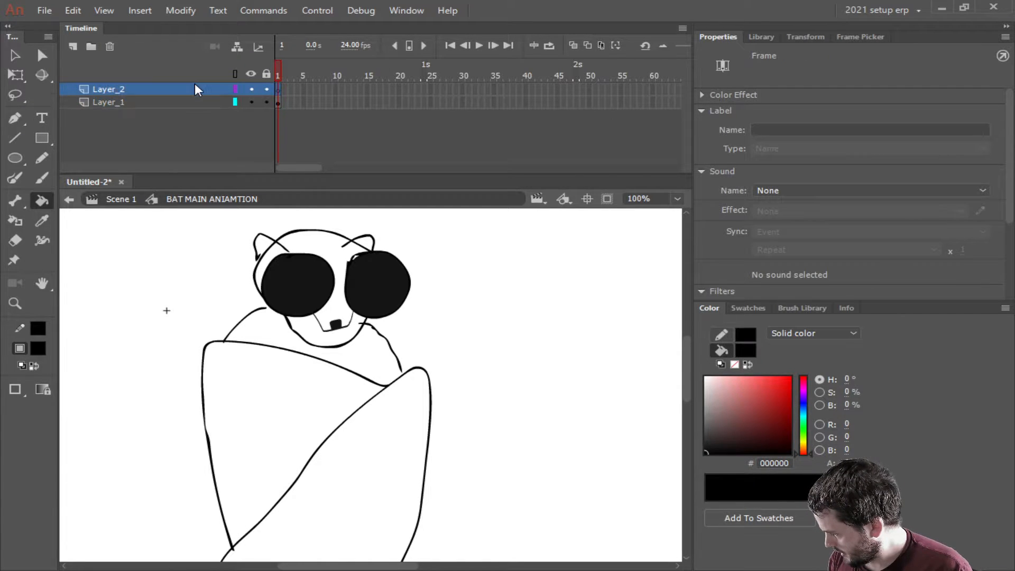
Insert a keyframe at frame 15 of Layer_1 and clear the bat drawing from it.
scroll(427, 297, down, 3)
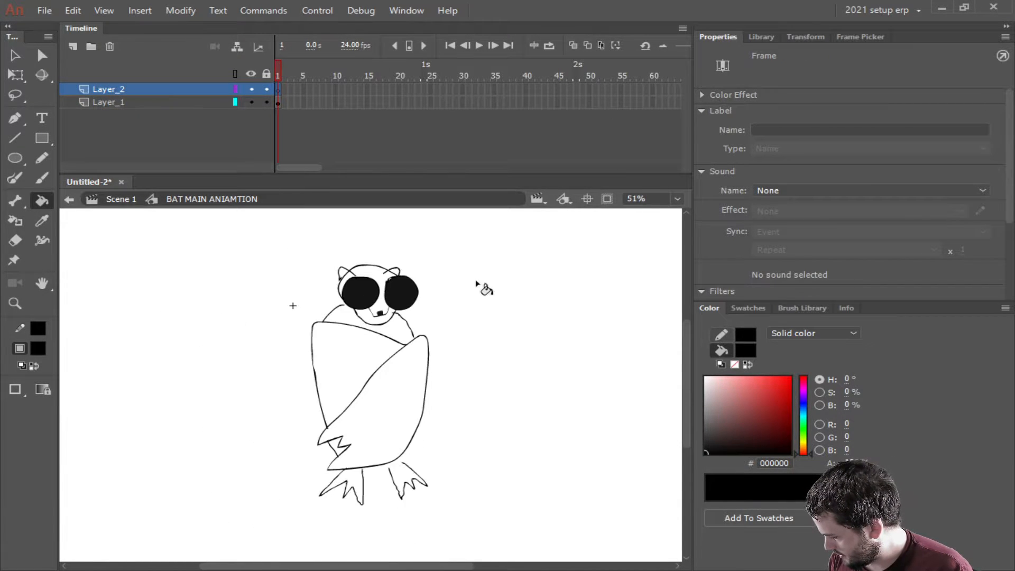
click(277, 102)
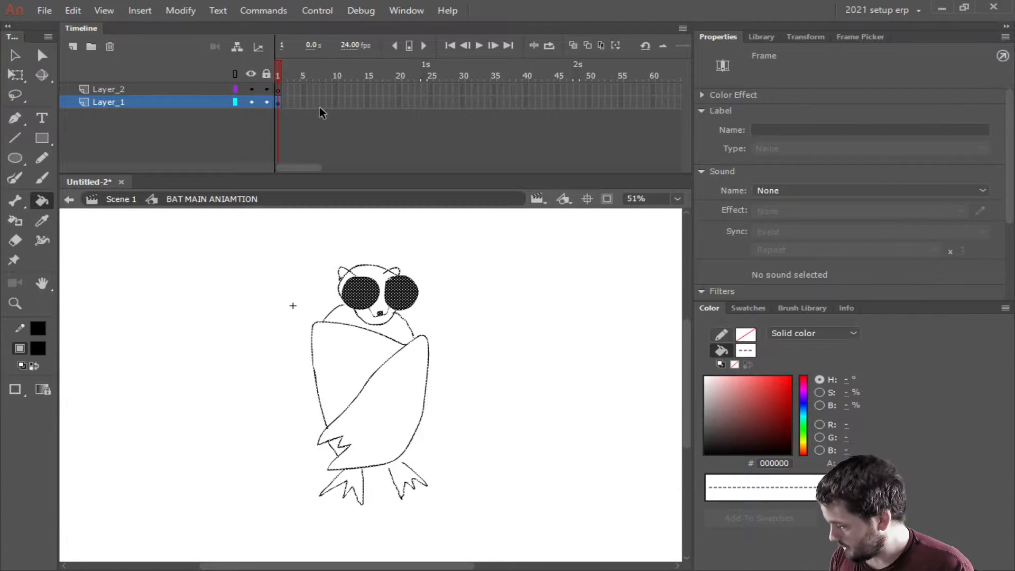
click(368, 102)
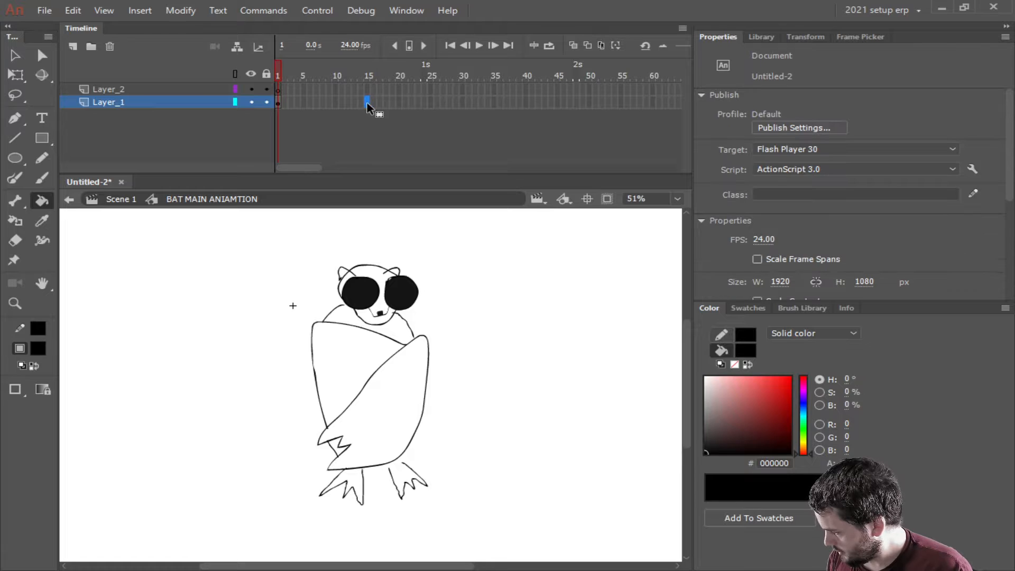
right_click(367, 102)
click(427, 217)
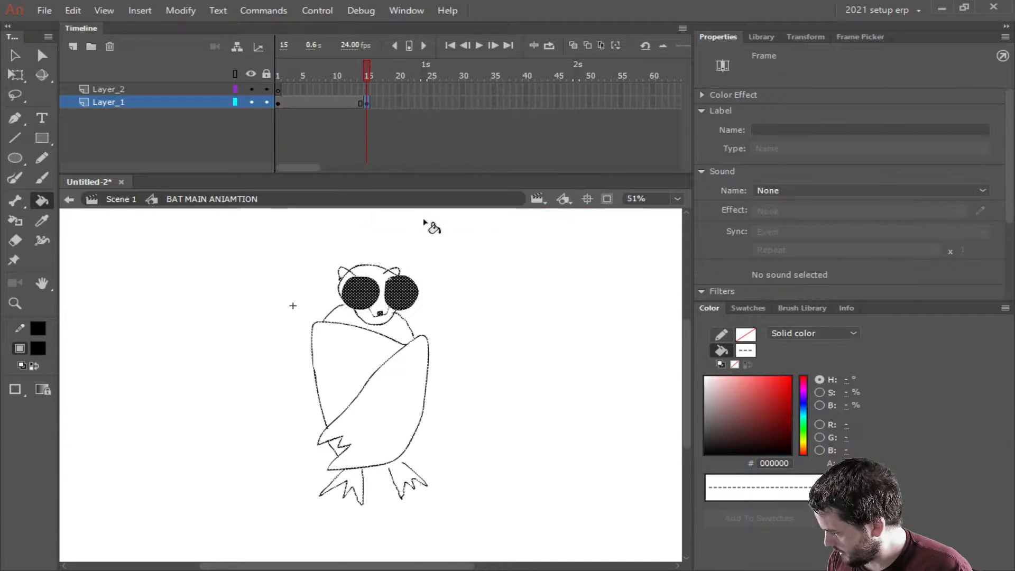
key(Delete)
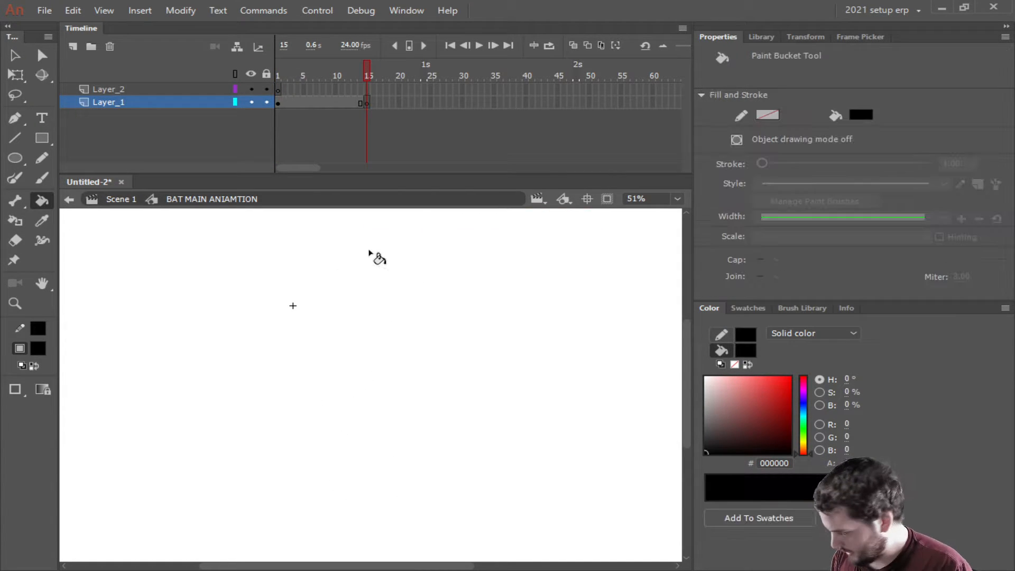
Turn on onion skinning and brush the front wing slightly raised and shifted outward from the ghosted pose at frame 15.
click(575, 45)
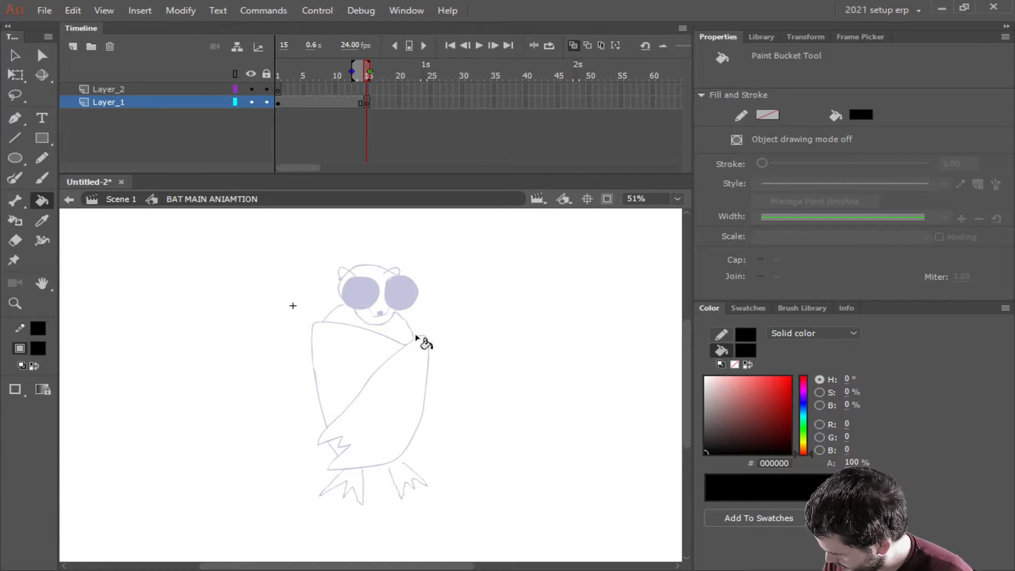
key(b)
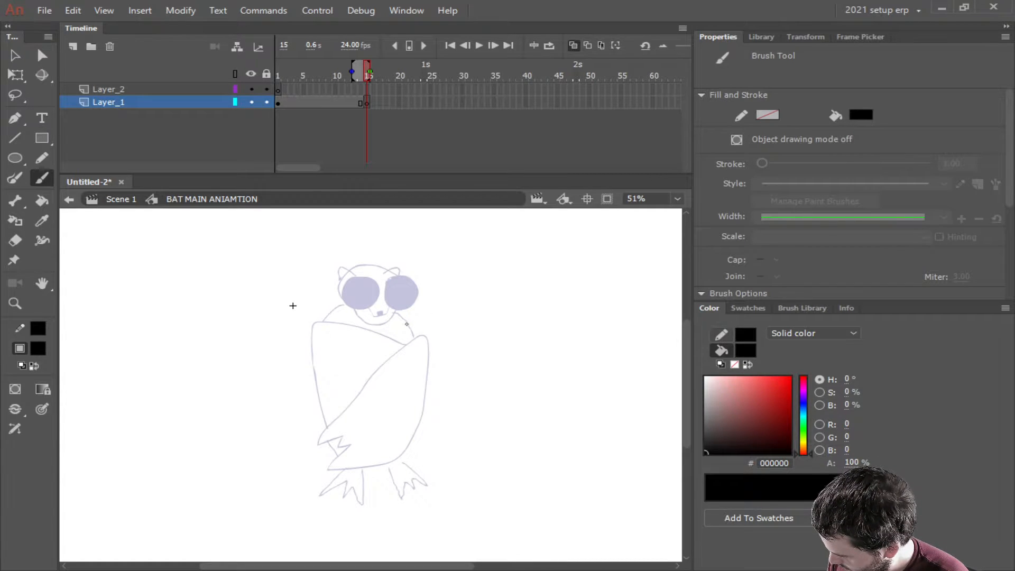
mouse_move(407, 324)
mouse_down()
mouse_move(431, 307)
mouse_move(444, 316)
mouse_move(441, 424)
mouse_move(353, 467)
mouse_move(370, 441)
mouse_move(326, 440)
mouse_move(383, 378)
mouse_move(418, 315)
mouse_up()
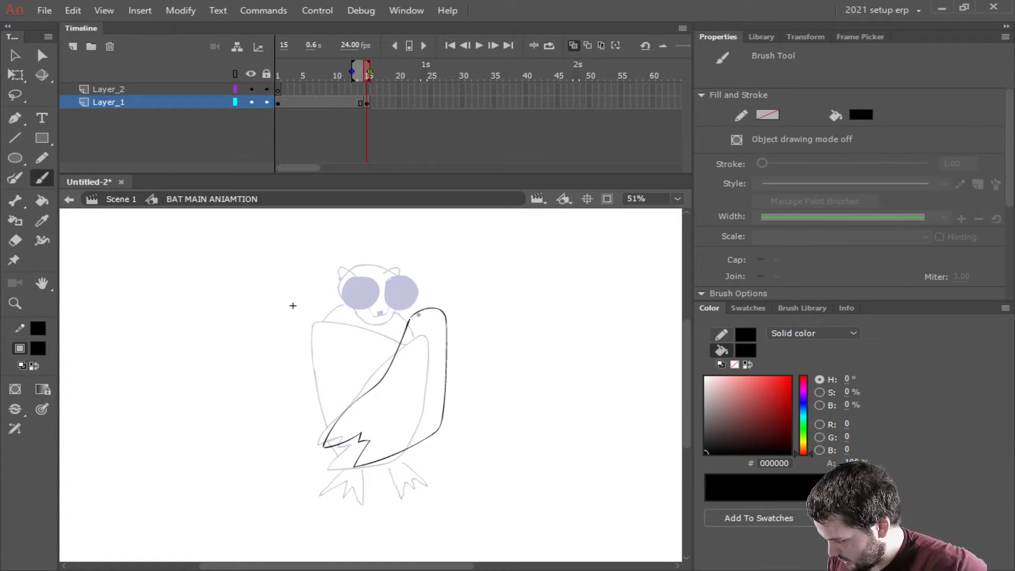
click(121, 200)
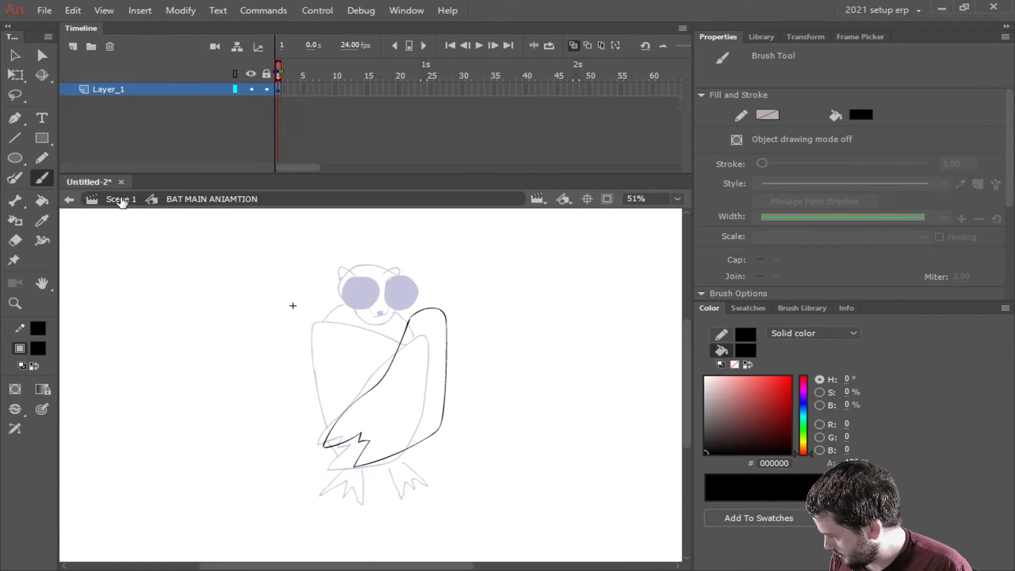
click(121, 200)
right_click(209, 326)
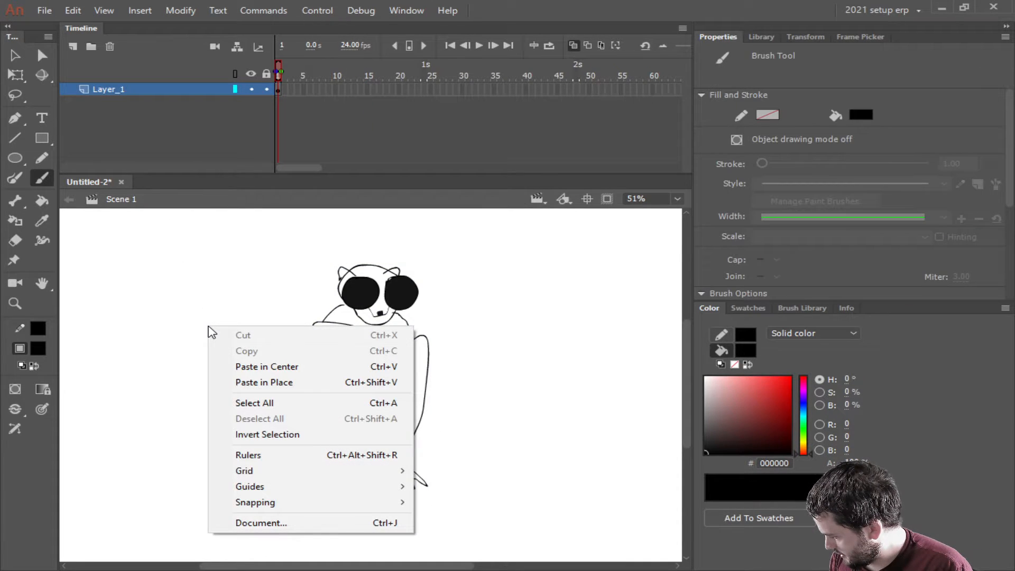
click(288, 523)
drag(392, 306, 418, 302)
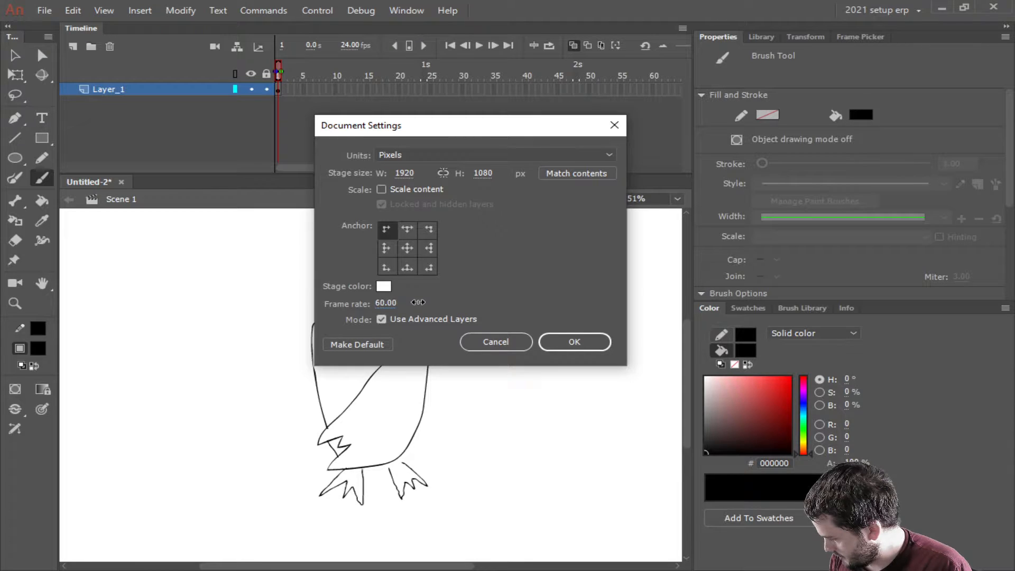
click(492, 344)
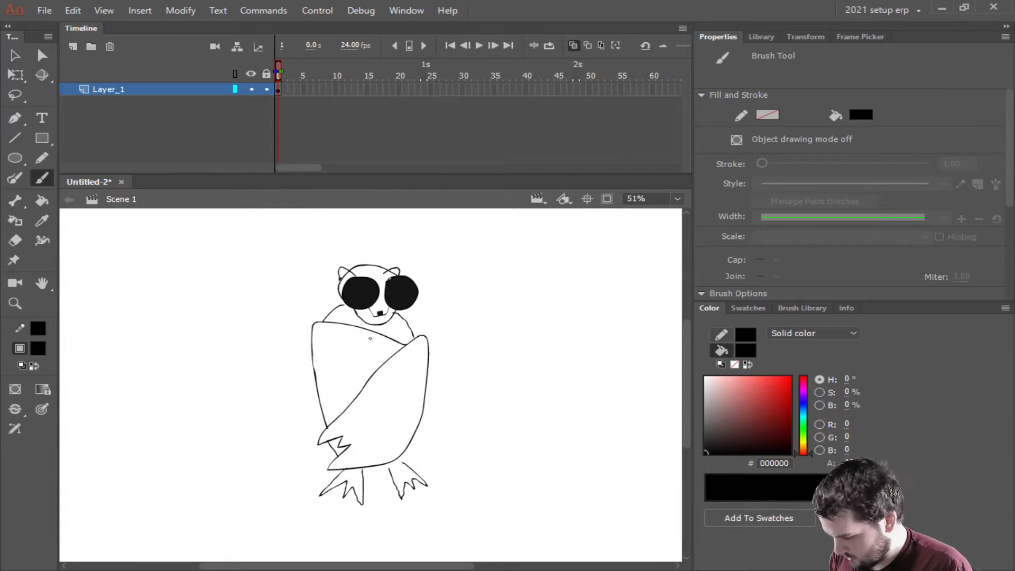
click(362, 295)
double_click(361, 294)
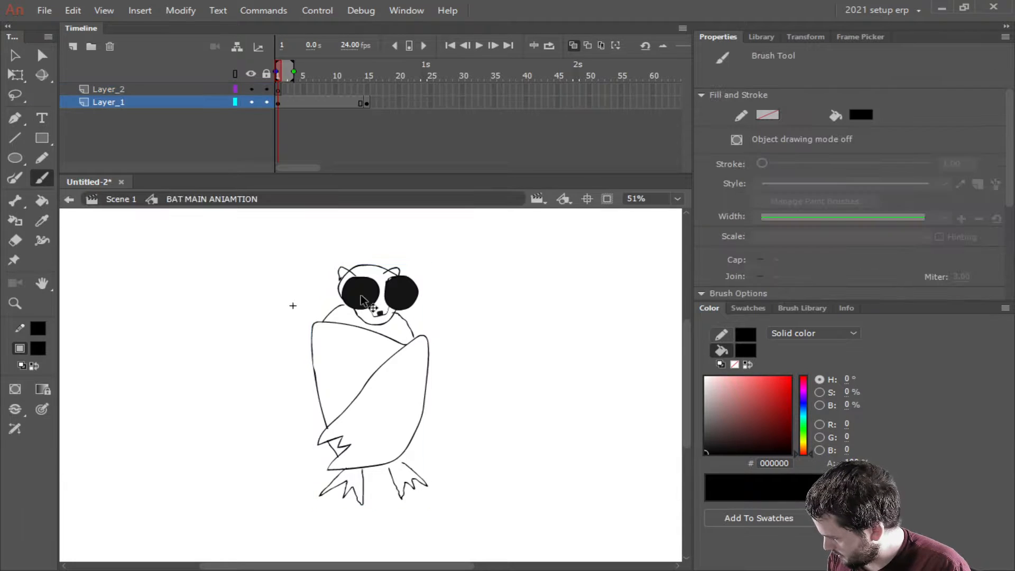
At frame 15 of Layer_1, brush the shoulder line and the rear wing, spread outward from the ghosted pose with a jagged lower edge.
click(367, 102)
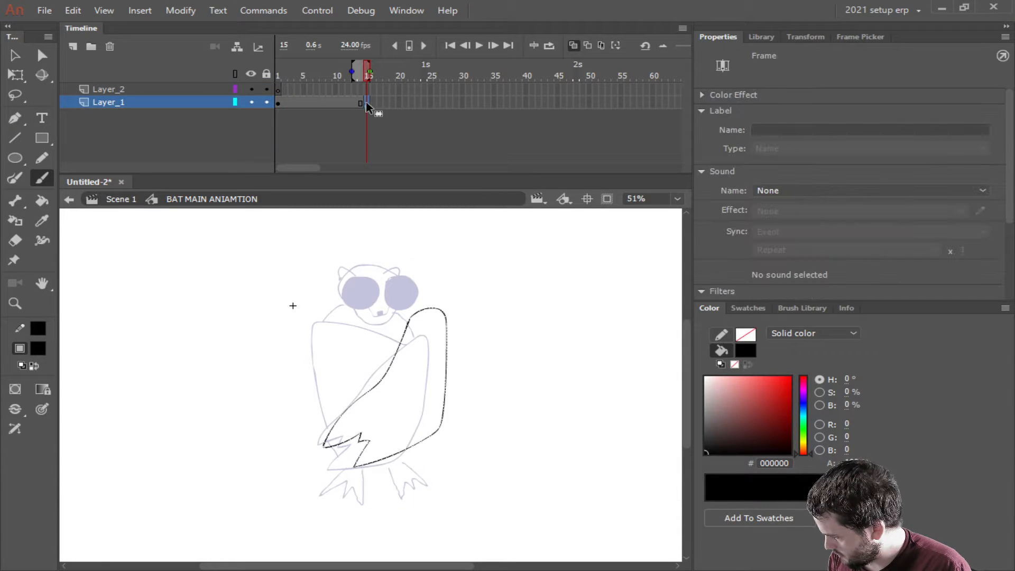
scroll(410, 369, up, 1)
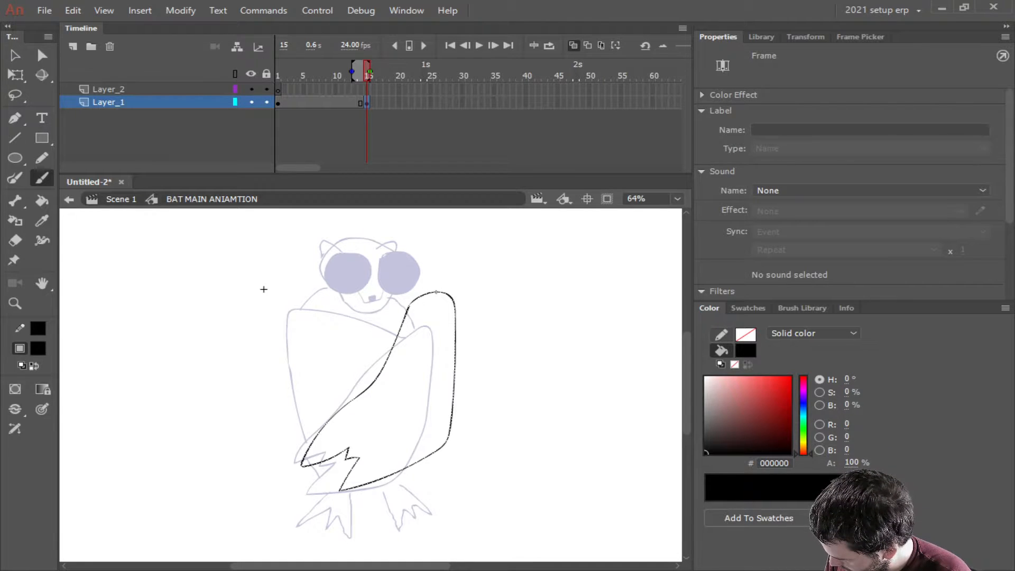
mouse_move(435, 292)
mouse_down()
mouse_move(331, 291)
mouse_move(301, 304)
mouse_up()
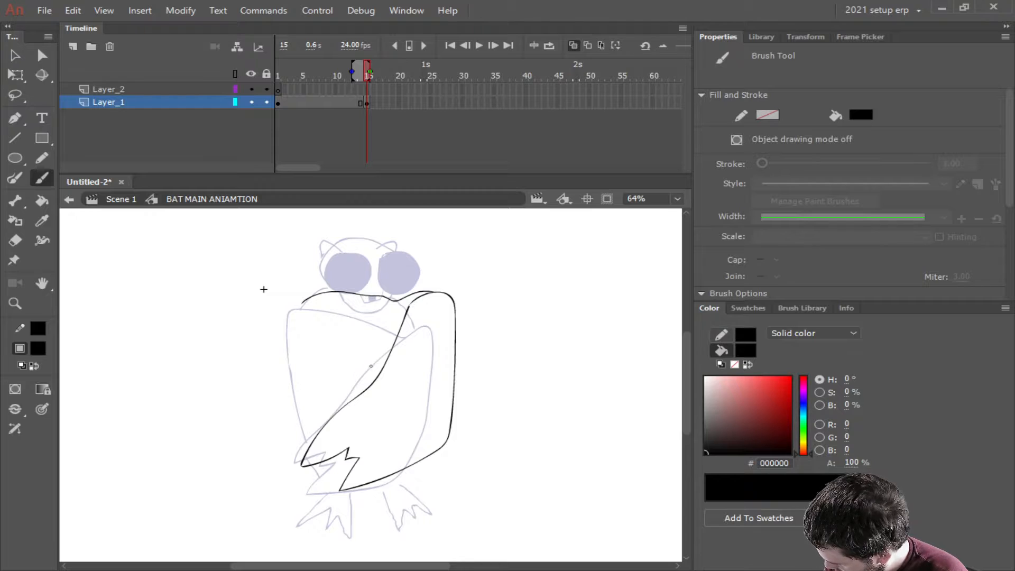
mouse_move(379, 373)
mouse_down()
mouse_move(290, 296)
mouse_move(258, 308)
mouse_move(253, 391)
mouse_move(298, 479)
mouse_move(292, 431)
mouse_move(314, 437)
mouse_move(353, 406)
mouse_up()
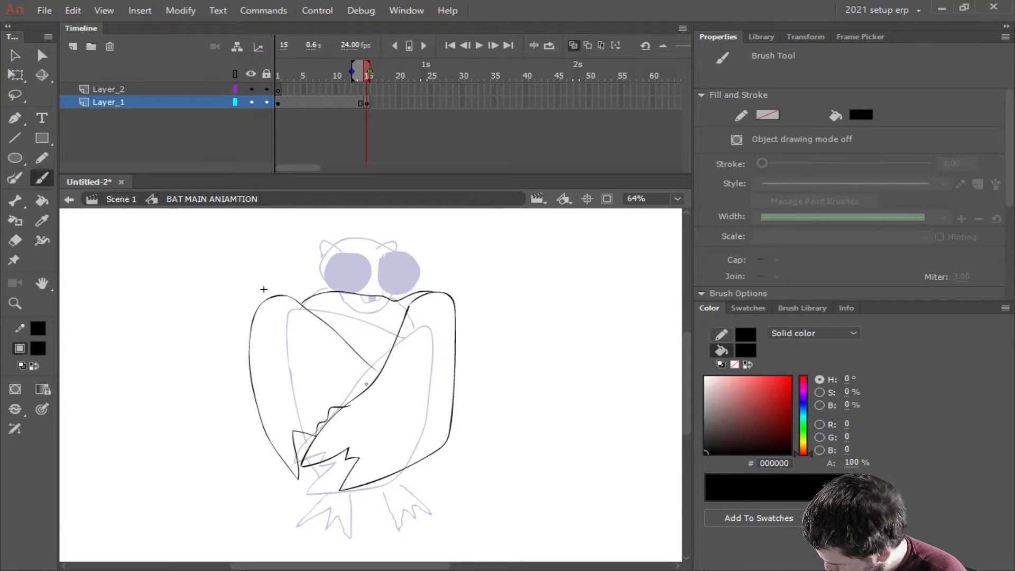
key(ctrl+z)
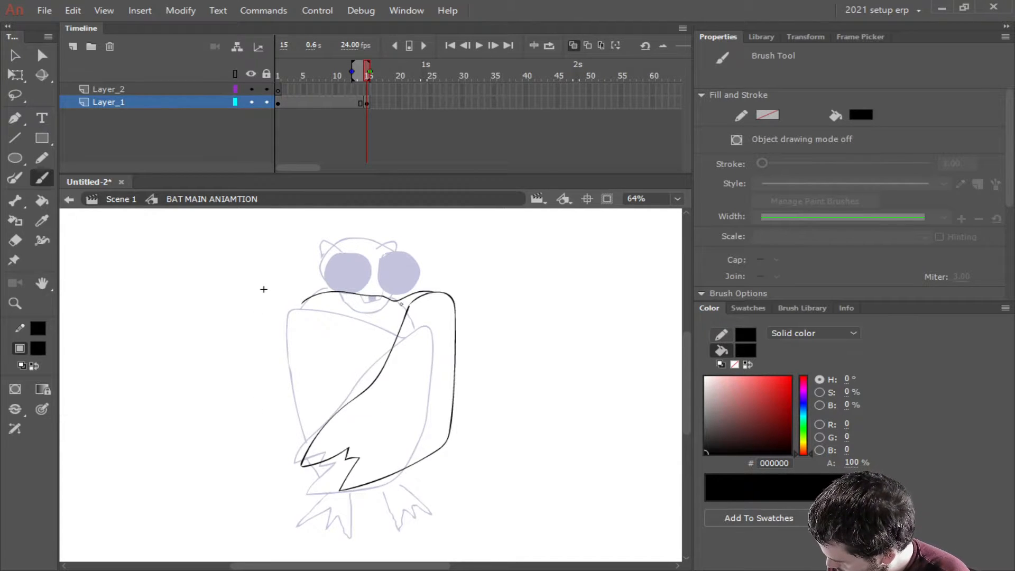
mouse_move(383, 367)
mouse_down()
mouse_move(311, 315)
mouse_move(261, 313)
mouse_move(255, 390)
mouse_move(277, 490)
mouse_move(289, 501)
mouse_move(302, 459)
mouse_move(345, 456)
mouse_up()
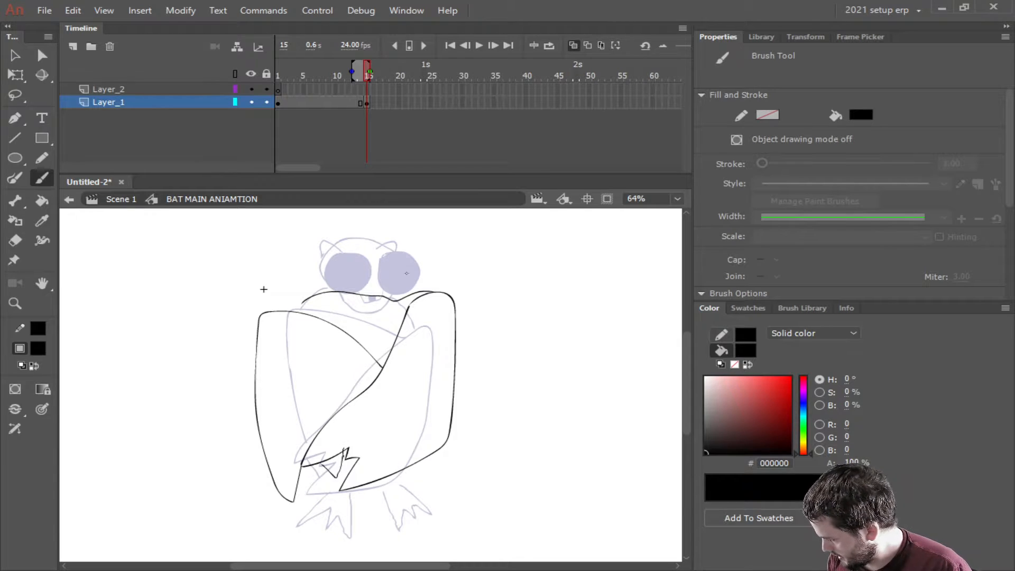
drag(305, 302, 296, 313)
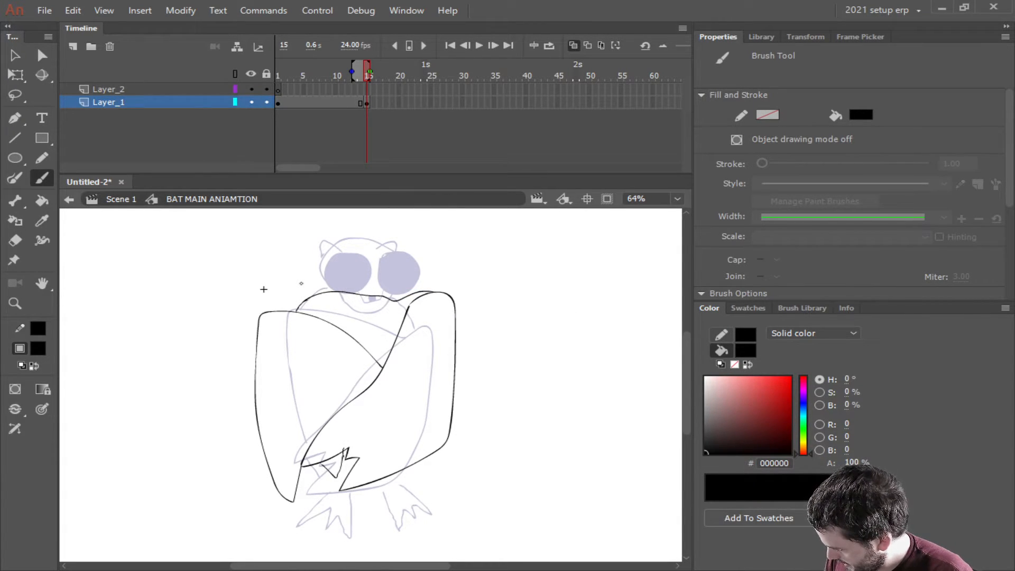
Brush the head outline with two pointed ears and two round eye outlines over the ghosted head at frame 15.
mouse_move(321, 260)
mouse_down()
mouse_move(341, 312)
mouse_move(366, 318)
mouse_move(392, 290)
mouse_move(396, 261)
mouse_move(379, 240)
mouse_move(355, 235)
mouse_move(326, 257)
mouse_move(322, 241)
mouse_move(391, 259)
mouse_up()
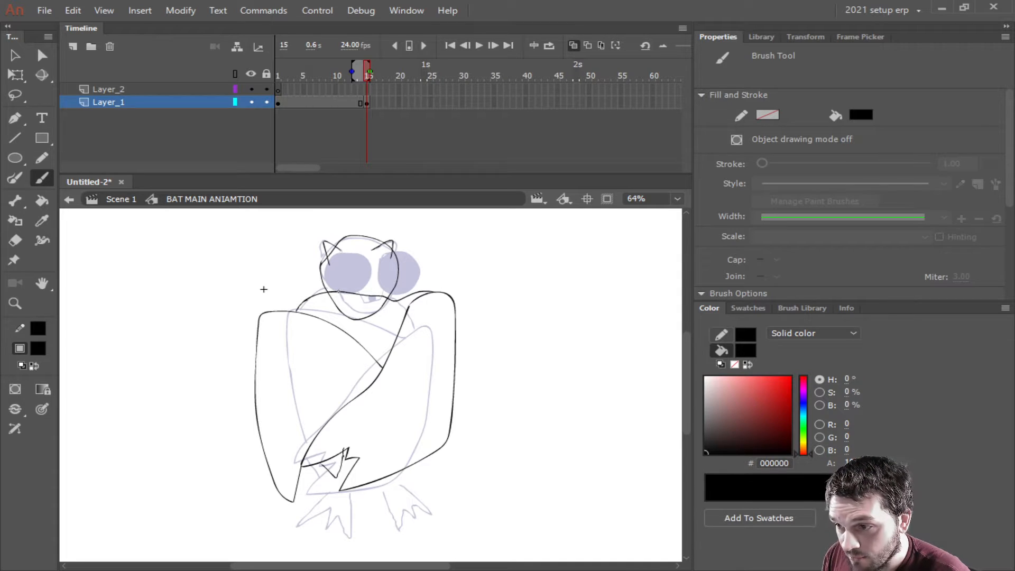
mouse_move(336, 291)
mouse_down()
mouse_move(368, 262)
mouse_move(327, 267)
mouse_move(339, 292)
mouse_up()
mouse_move(401, 252)
mouse_down()
mouse_move(377, 281)
mouse_move(392, 297)
mouse_move(416, 279)
mouse_move(394, 250)
mouse_up()
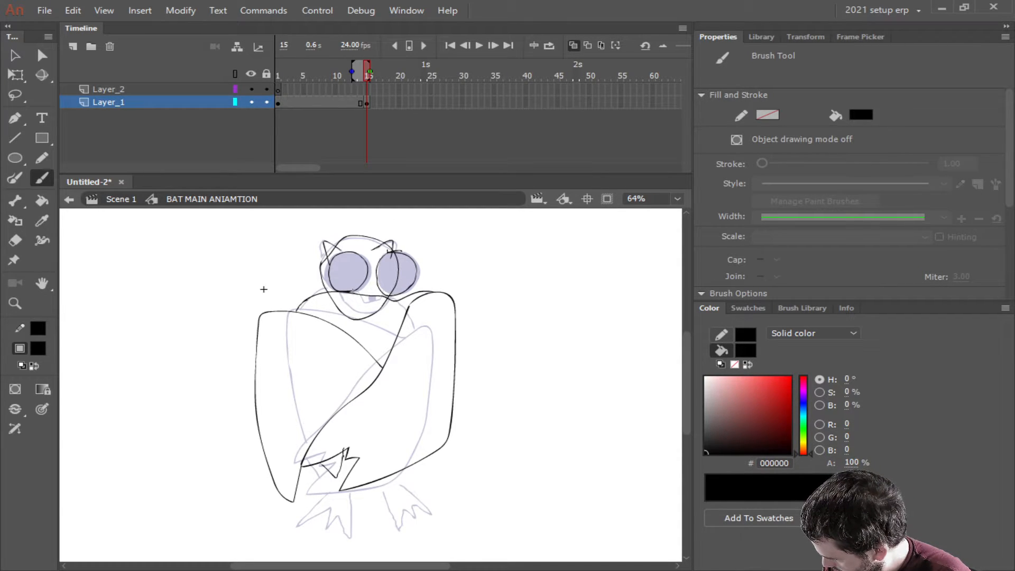
Draw the small muzzle and a squarish nose outline between and below the eyes at frame 15.
mouse_move(353, 290)
mouse_down()
mouse_move(377, 299)
mouse_move(376, 283)
mouse_move(363, 301)
mouse_up()
key(ctrl+z)
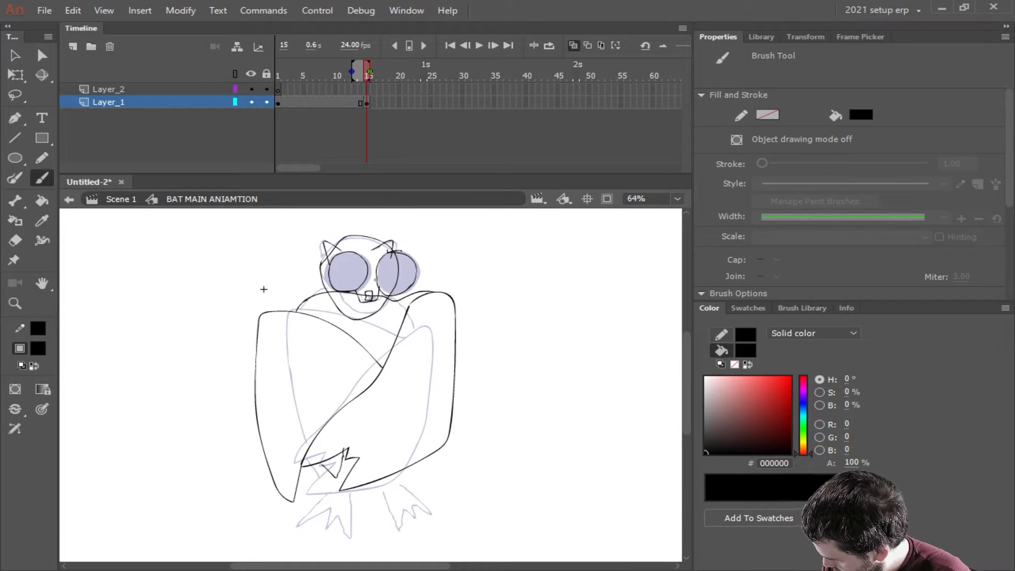
key(ctrl+z)
scroll(375, 294, up, 4)
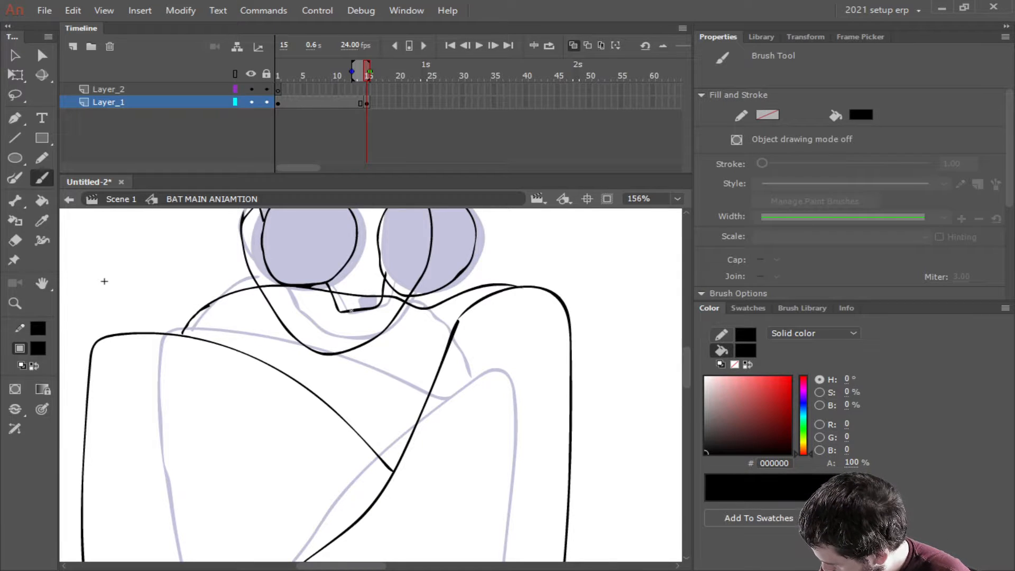
mouse_move(351, 310)
mouse_down()
mouse_move(351, 292)
mouse_move(363, 292)
mouse_up()
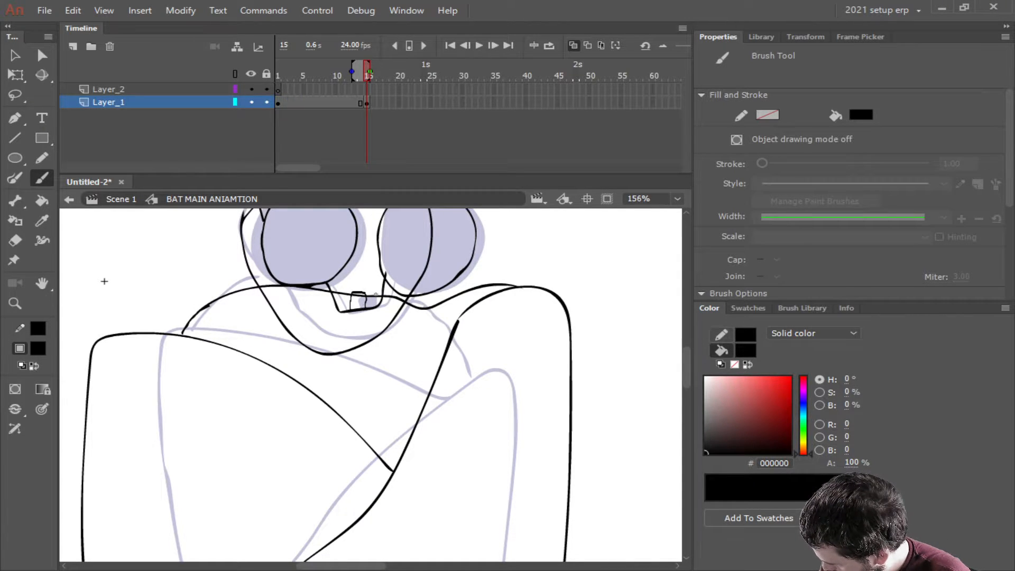
Fill the nose and both eyes with black 000000 at frame 15, leaving the area between the eyes unfilled.
key(k)
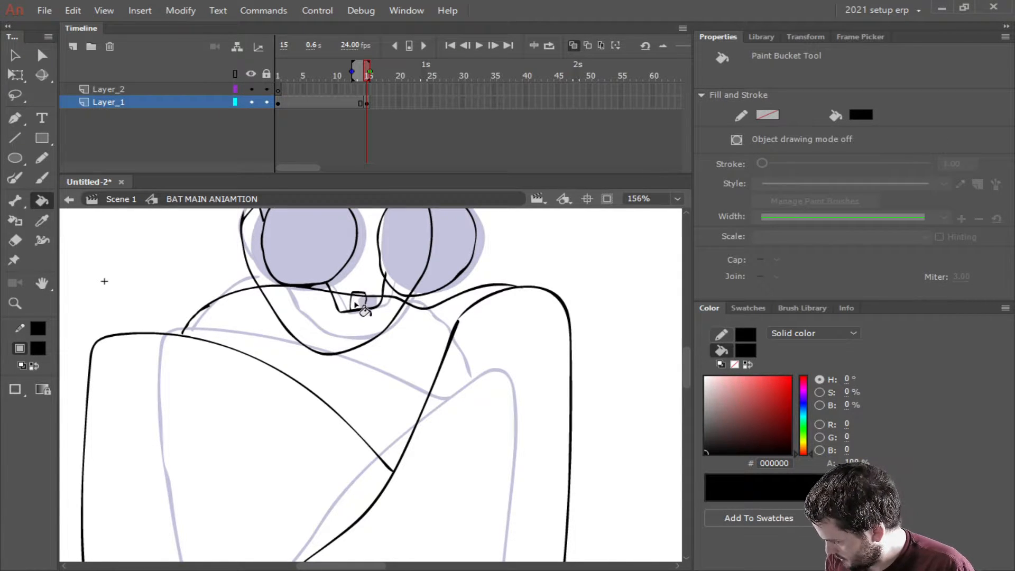
click(360, 301)
click(361, 297)
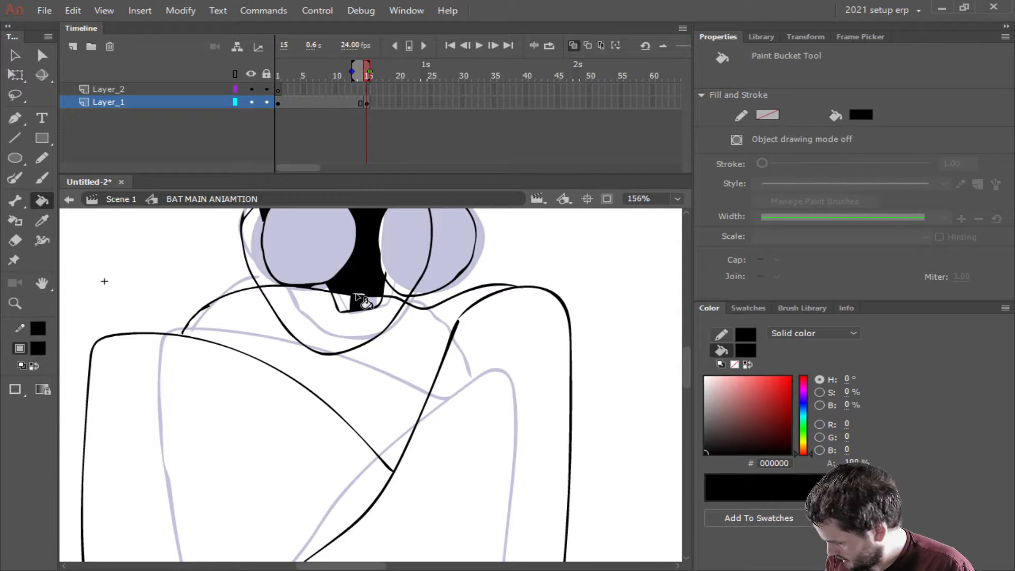
key(ctrl+z)
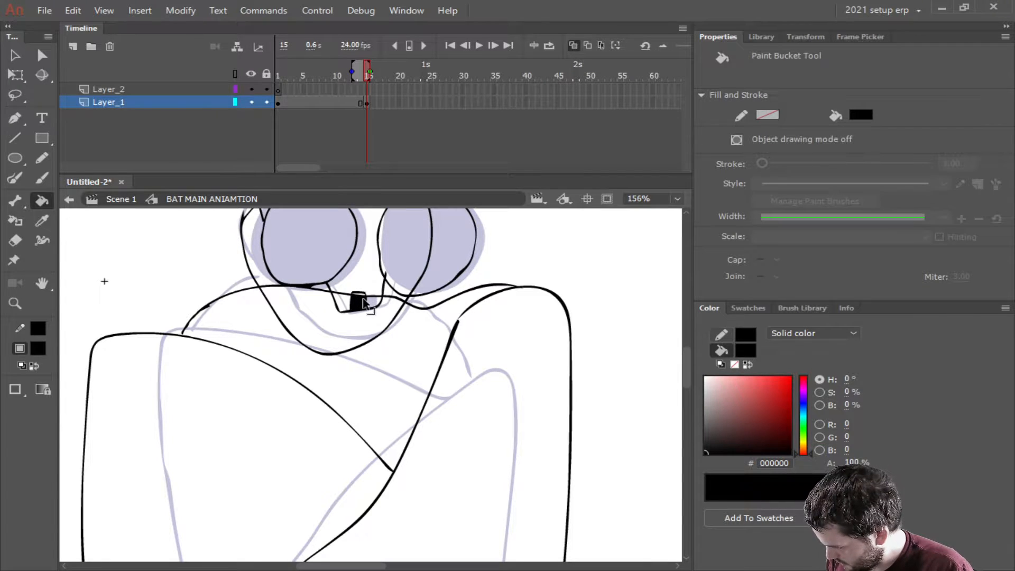
click(312, 269)
click(429, 244)
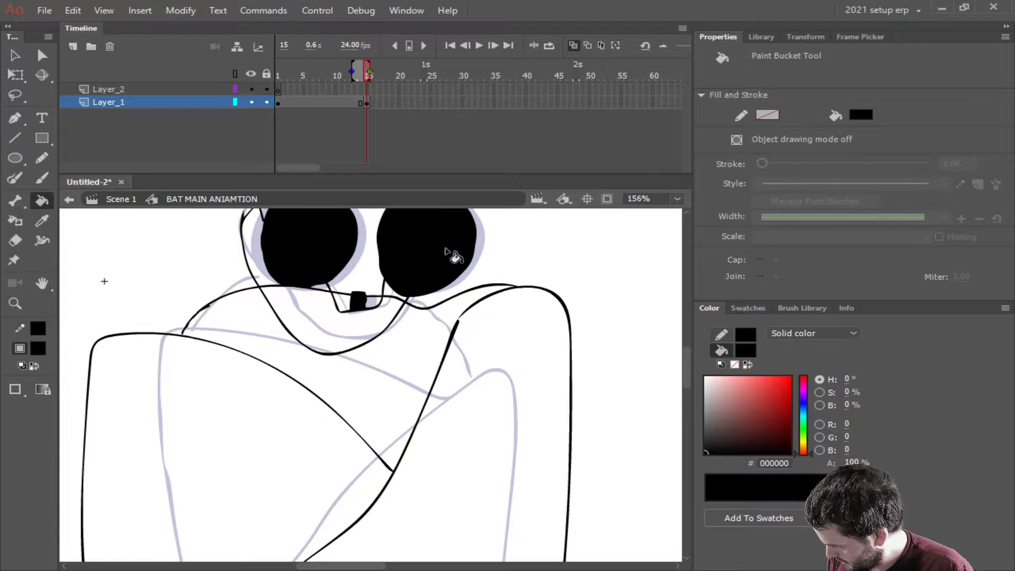
scroll(422, 291, down, 4)
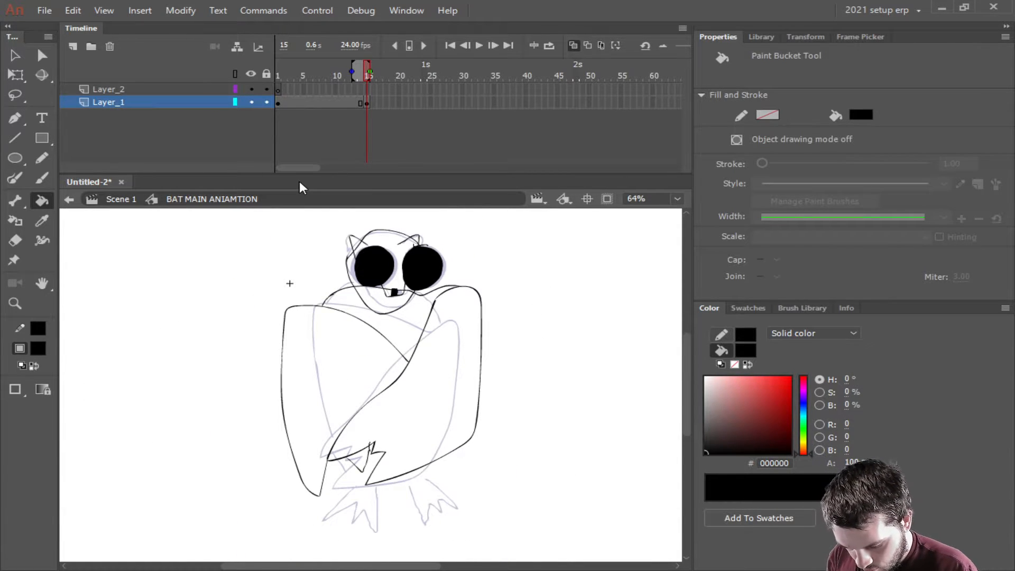
Brush the curved bottom of the body below the wings and trace both clawed feet at frame 15.
key(b)
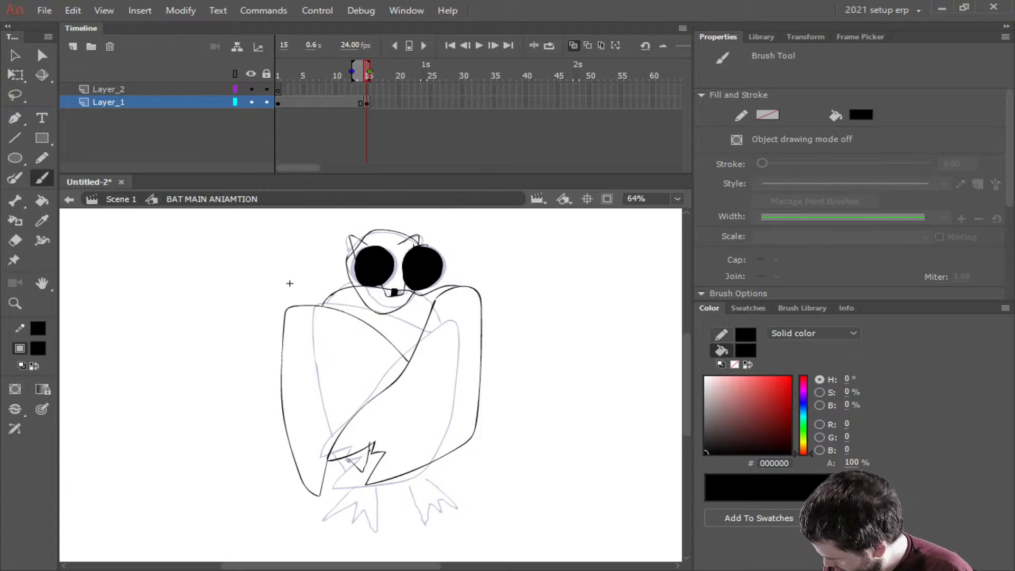
mouse_move(329, 468)
mouse_down()
mouse_move(324, 477)
mouse_move(341, 494)
mouse_move(373, 495)
mouse_move(418, 484)
mouse_move(436, 458)
mouse_up()
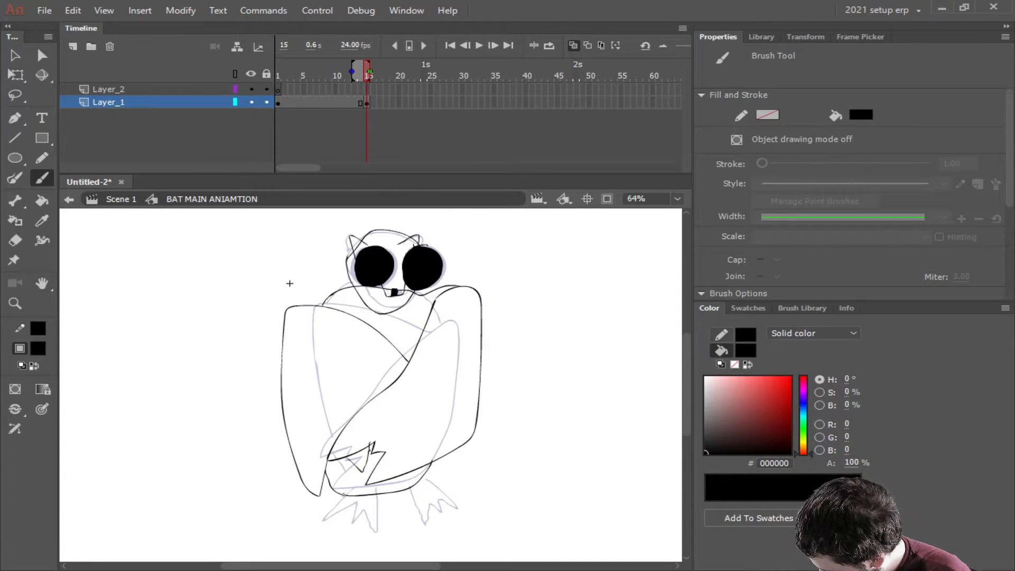
mouse_move(341, 496)
mouse_down()
mouse_move(327, 521)
mouse_move(341, 515)
mouse_move(355, 525)
mouse_move(360, 515)
mouse_move(373, 531)
mouse_move(375, 493)
mouse_move(412, 499)
mouse_move(424, 521)
mouse_move(429, 505)
mouse_move(457, 509)
mouse_move(424, 478)
mouse_up()
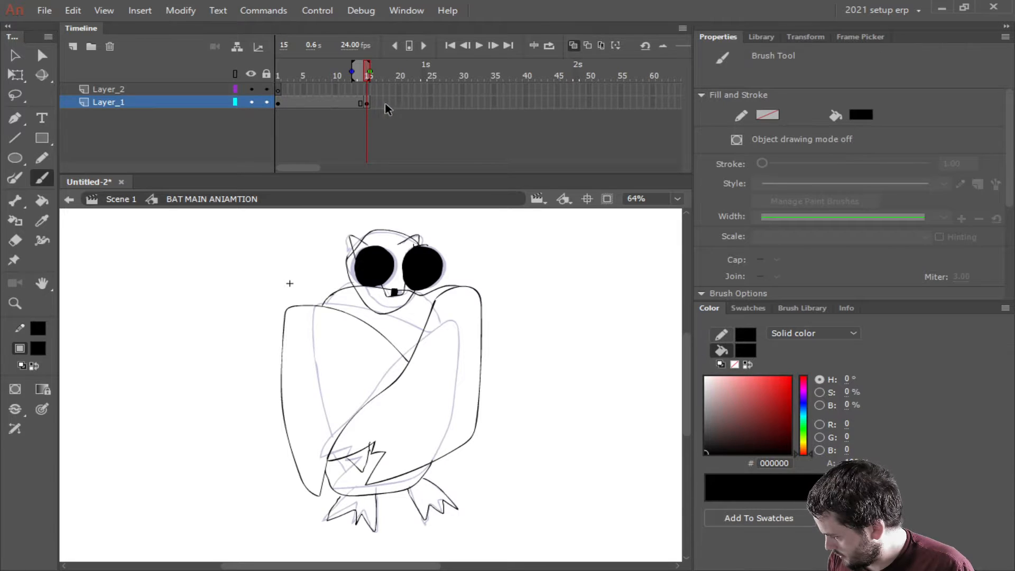
Insert a keyframe at frame 30 of Layer_1 and clear the bat drawing from it.
right_click(461, 103)
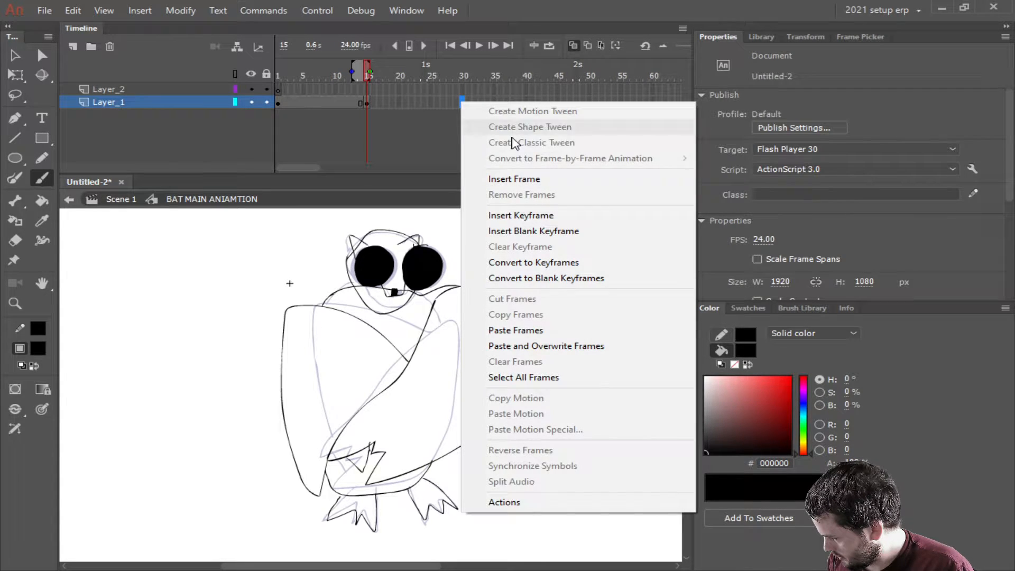
click(535, 217)
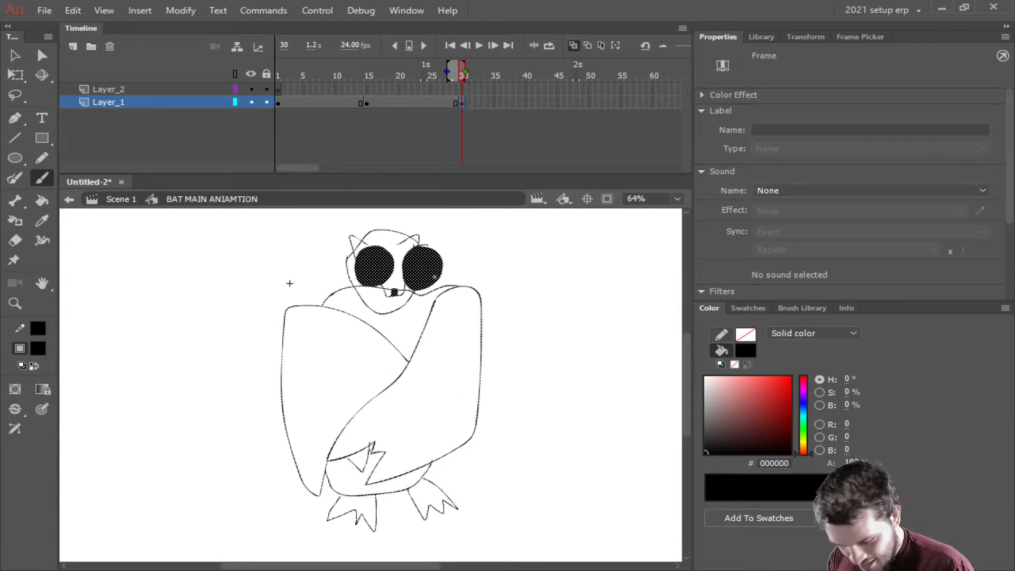
key(Delete)
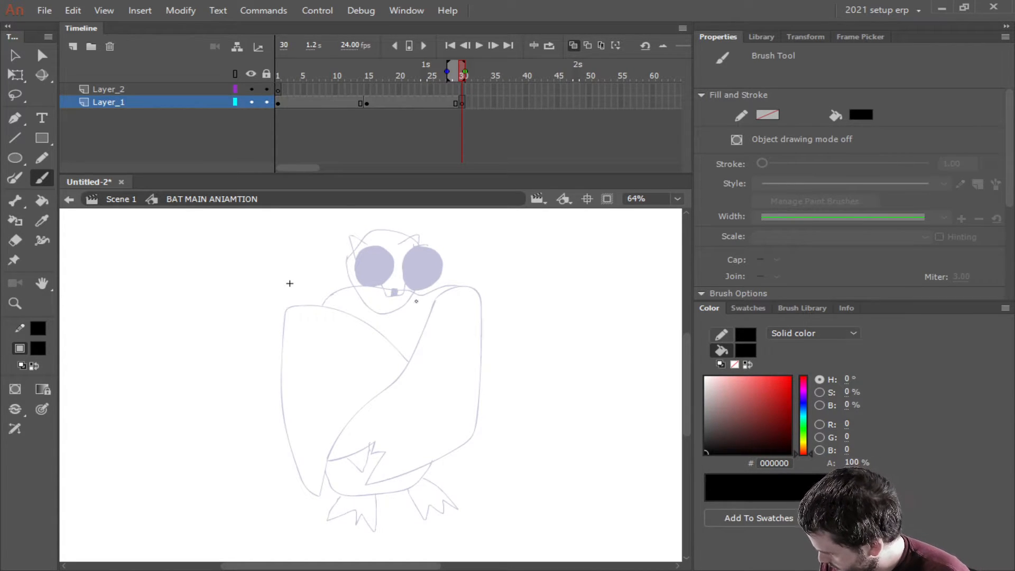
Add a wavy fur line from the neck down to the front wing on the drawing that starts at frame 15.
drag(426, 292, 417, 314)
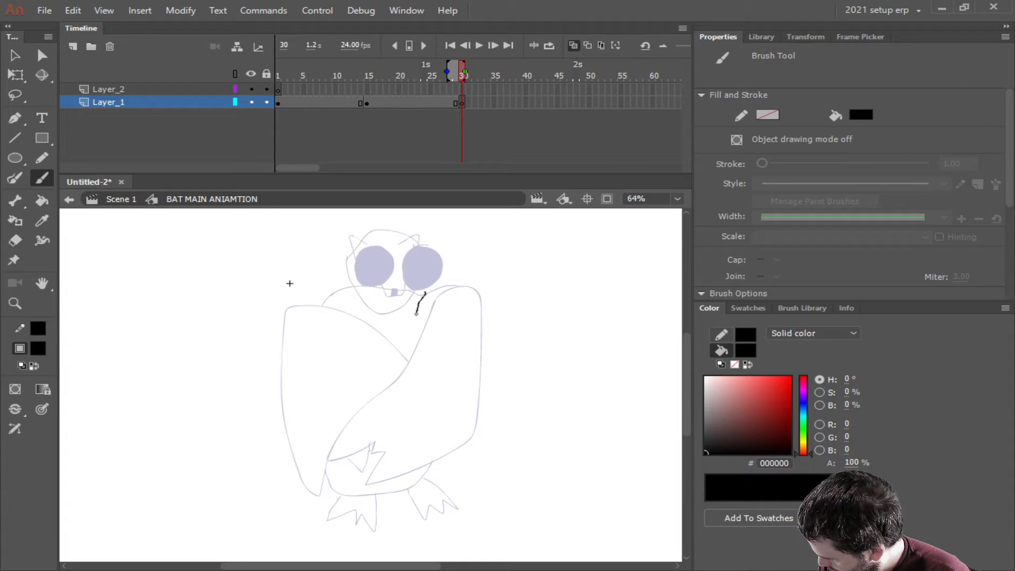
click(392, 101)
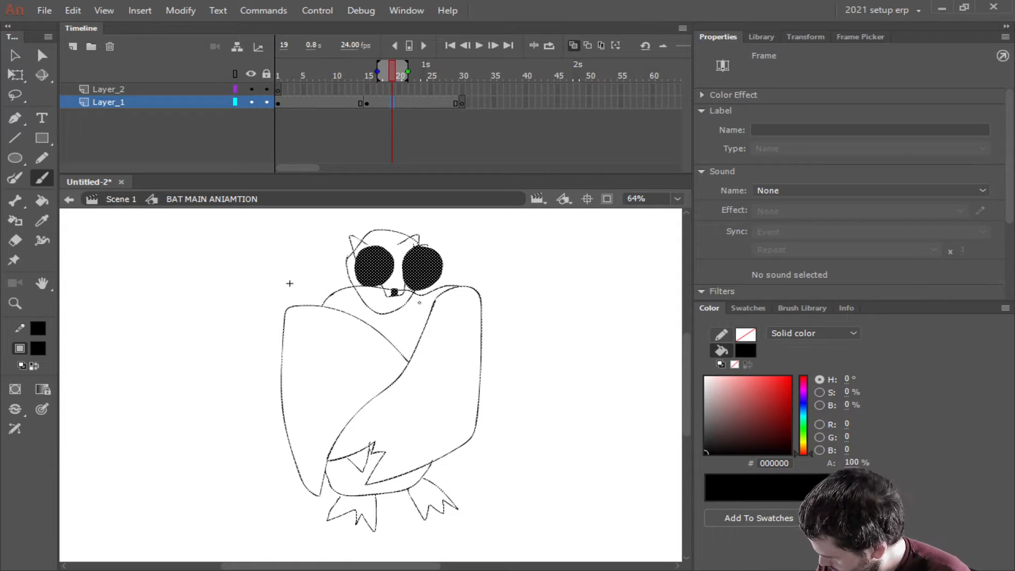
drag(419, 298, 424, 334)
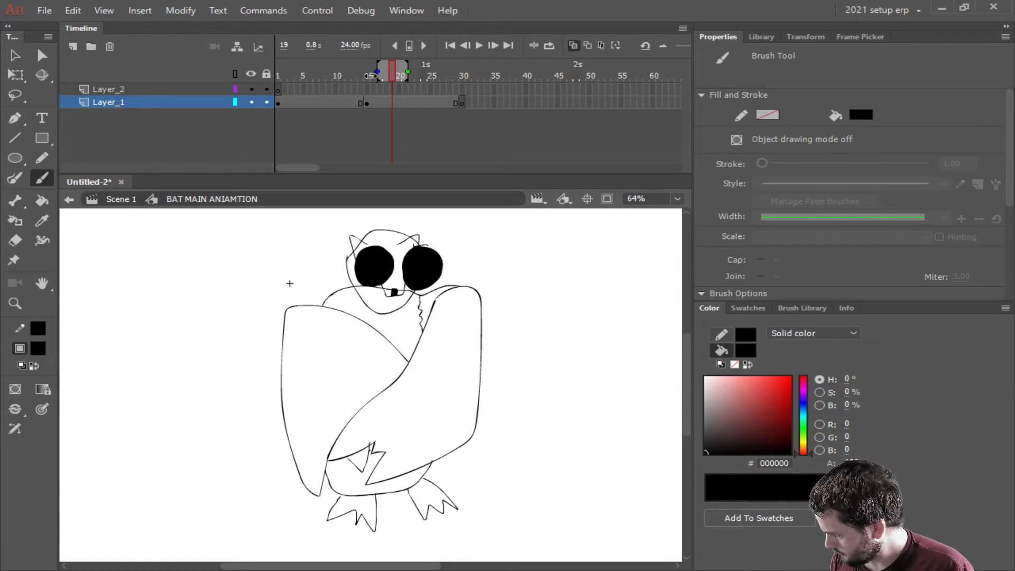
At frame 30, brush the body as a tall oval with two opened, jagged-edged wings and clawed feet.
click(463, 102)
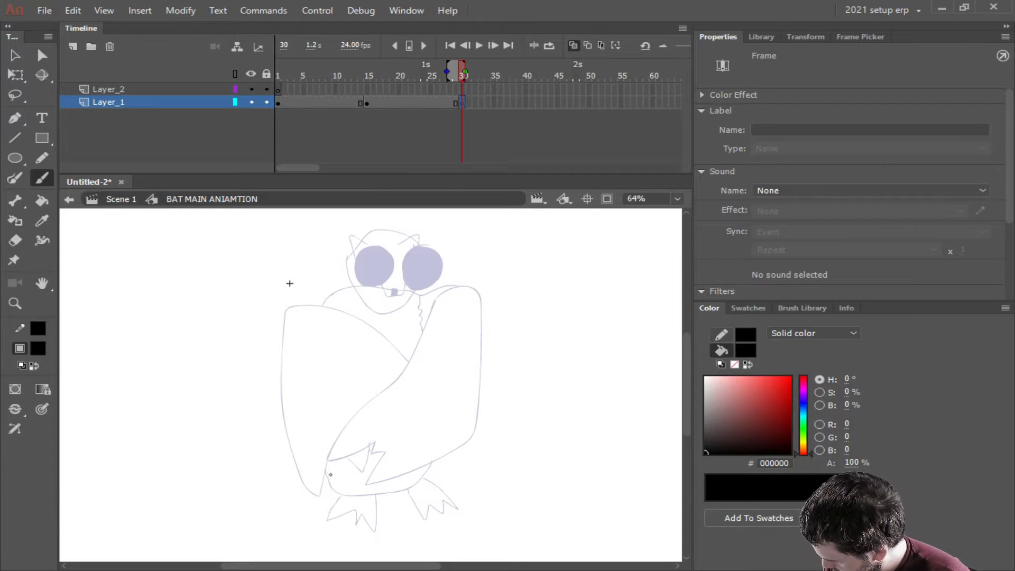
mouse_move(324, 470)
mouse_down()
mouse_move(353, 496)
mouse_move(396, 493)
mouse_move(430, 464)
mouse_move(428, 344)
mouse_move(401, 290)
mouse_move(334, 304)
mouse_move(318, 350)
mouse_move(328, 465)
mouse_up()
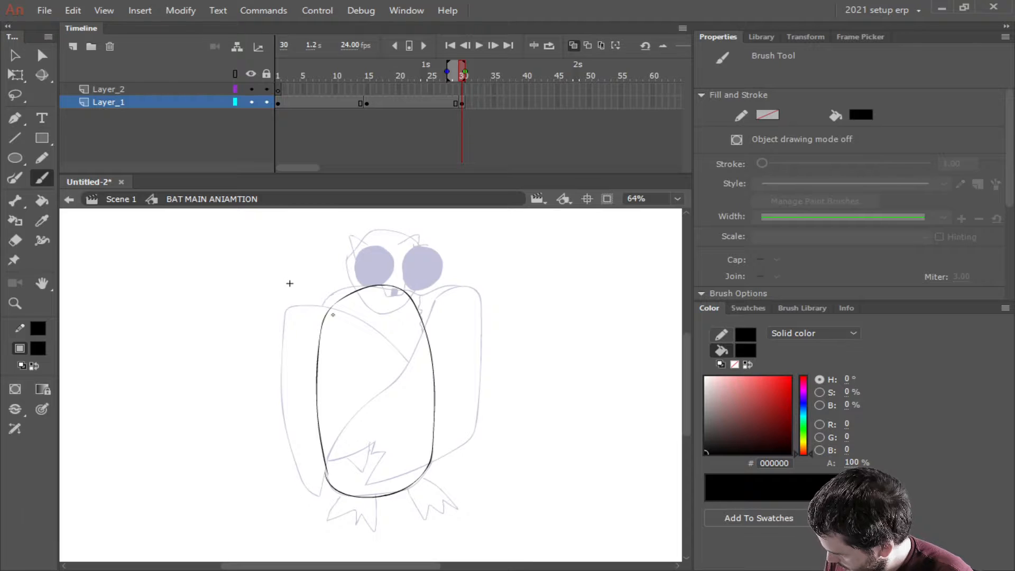
mouse_move(330, 308)
mouse_down()
mouse_move(253, 304)
mouse_move(224, 284)
mouse_move(218, 313)
mouse_move(246, 360)
mouse_move(289, 384)
mouse_move(339, 386)
mouse_move(310, 475)
mouse_move(298, 492)
mouse_move(278, 468)
mouse_move(256, 512)
mouse_move(235, 460)
mouse_move(219, 452)
mouse_move(211, 407)
mouse_move(224, 286)
mouse_up()
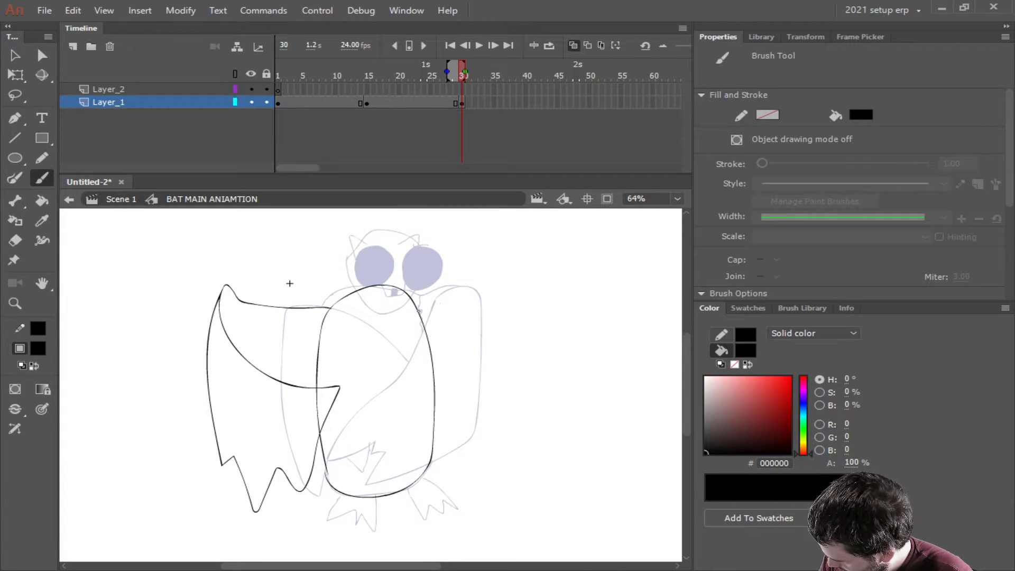
mouse_move(420, 312)
mouse_down()
mouse_move(451, 305)
mouse_move(484, 273)
mouse_move(503, 274)
mouse_move(459, 346)
mouse_move(390, 379)
mouse_move(388, 392)
mouse_move(434, 474)
mouse_move(449, 447)
mouse_move(481, 491)
mouse_move(492, 427)
mouse_move(509, 452)
mouse_move(522, 442)
mouse_move(525, 346)
mouse_move(502, 272)
mouse_up()
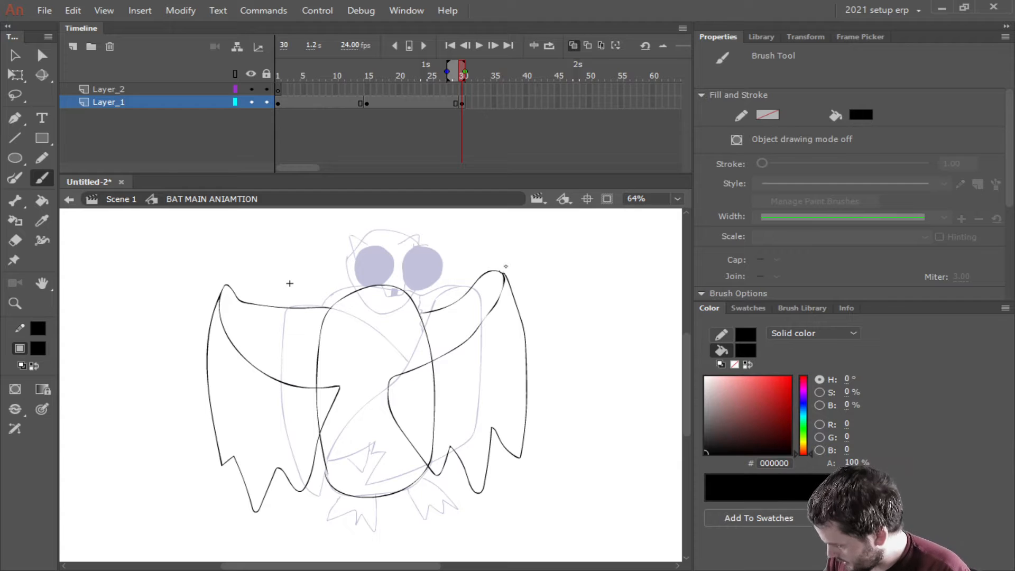
mouse_move(339, 493)
mouse_down()
mouse_move(330, 518)
mouse_move(356, 509)
mouse_move(358, 525)
mouse_move(363, 514)
mouse_move(372, 527)
mouse_move(376, 497)
mouse_move(338, 498)
mouse_move(408, 494)
mouse_move(426, 514)
mouse_move(443, 512)
mouse_move(442, 502)
mouse_move(457, 508)
mouse_move(422, 476)
mouse_up()
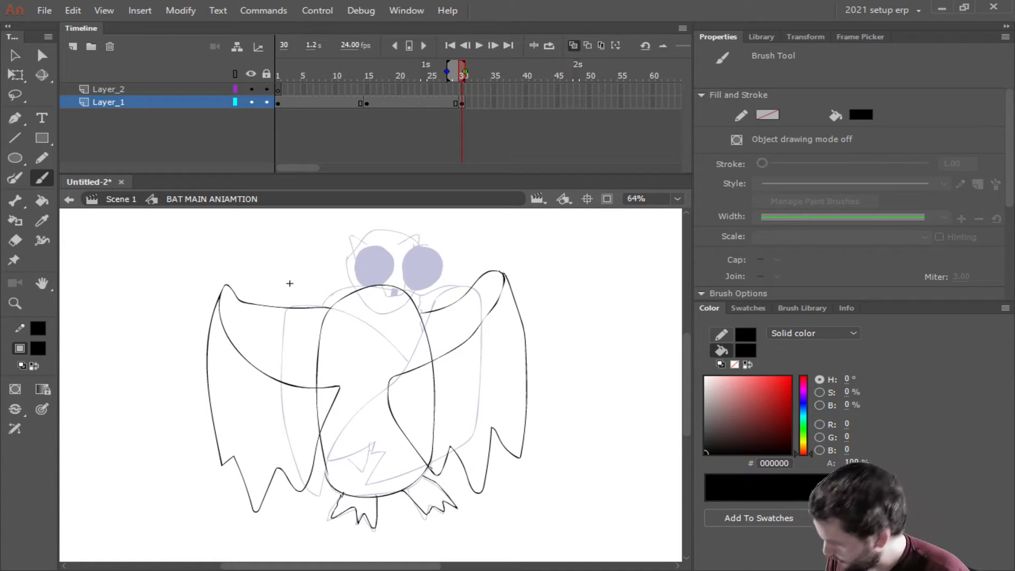
Brush the head at frame 30 with pointed ears, round eye outlines and a small muzzle with a squarish nose.
mouse_move(344, 263)
mouse_down()
mouse_move(362, 308)
mouse_move(393, 310)
mouse_move(424, 258)
mouse_move(412, 236)
mouse_move(385, 229)
mouse_move(357, 238)
mouse_move(344, 268)
mouse_move(351, 231)
mouse_move(369, 245)
mouse_move(420, 227)
mouse_move(356, 262)
mouse_move(364, 286)
mouse_move(387, 279)
mouse_move(382, 251)
mouse_move(406, 252)
mouse_move(409, 279)
mouse_move(440, 271)
mouse_move(423, 244)
mouse_up()
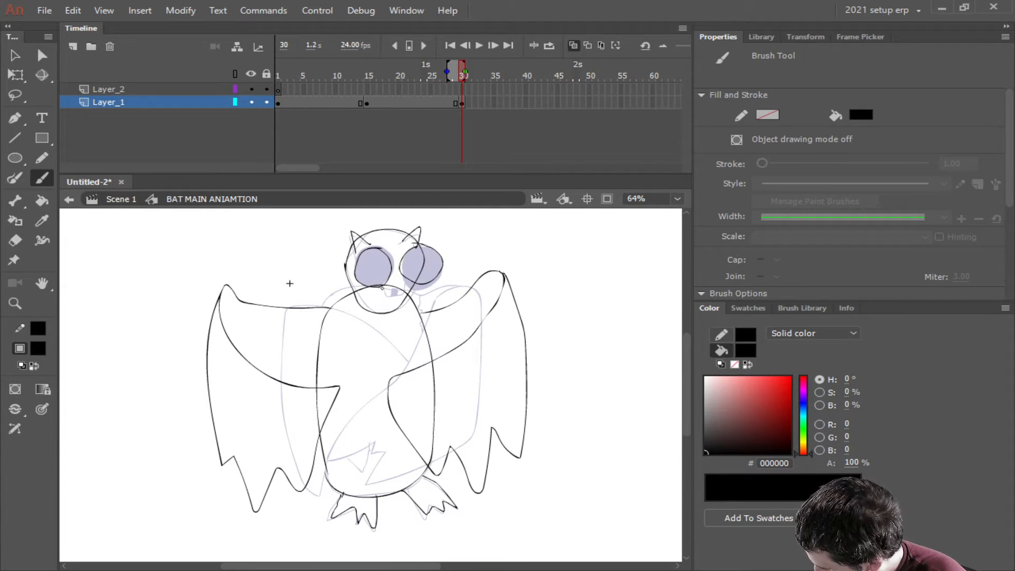
mouse_move(382, 288)
mouse_down()
mouse_move(406, 296)
mouse_move(406, 280)
mouse_up()
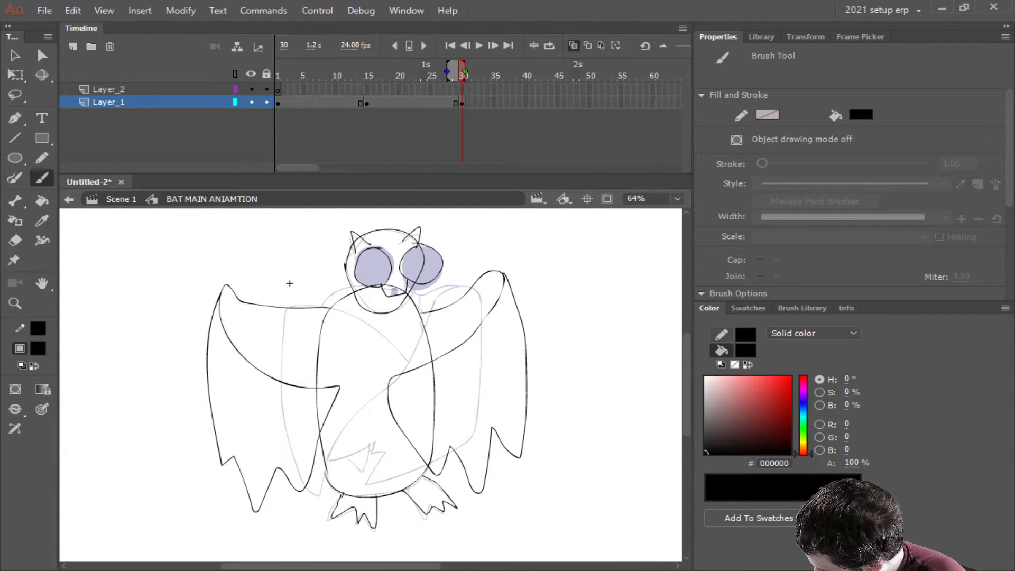
scroll(443, 287, up, 6)
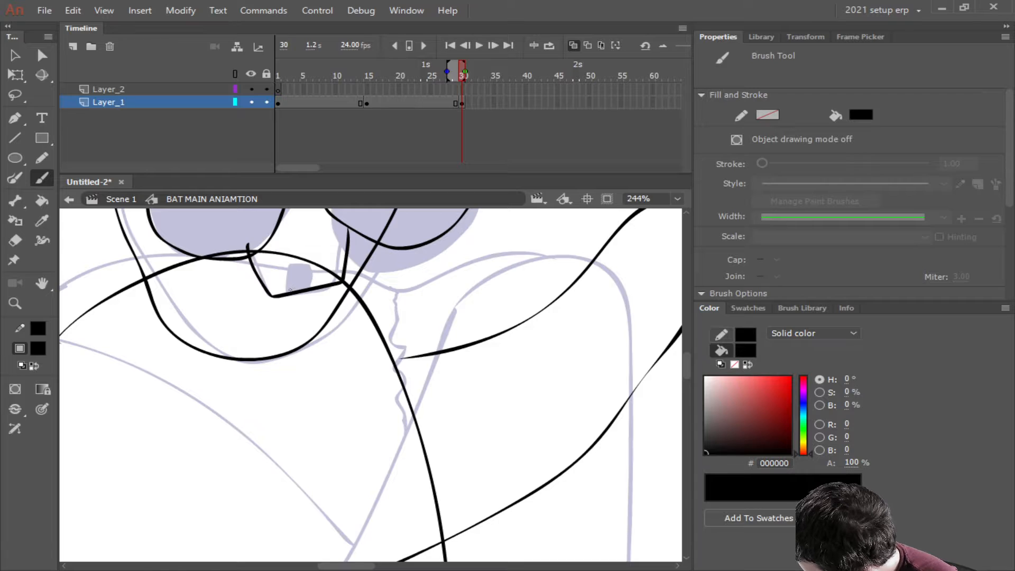
mouse_move(290, 290)
mouse_down()
mouse_move(288, 272)
mouse_move(309, 264)
mouse_move(316, 287)
mouse_up()
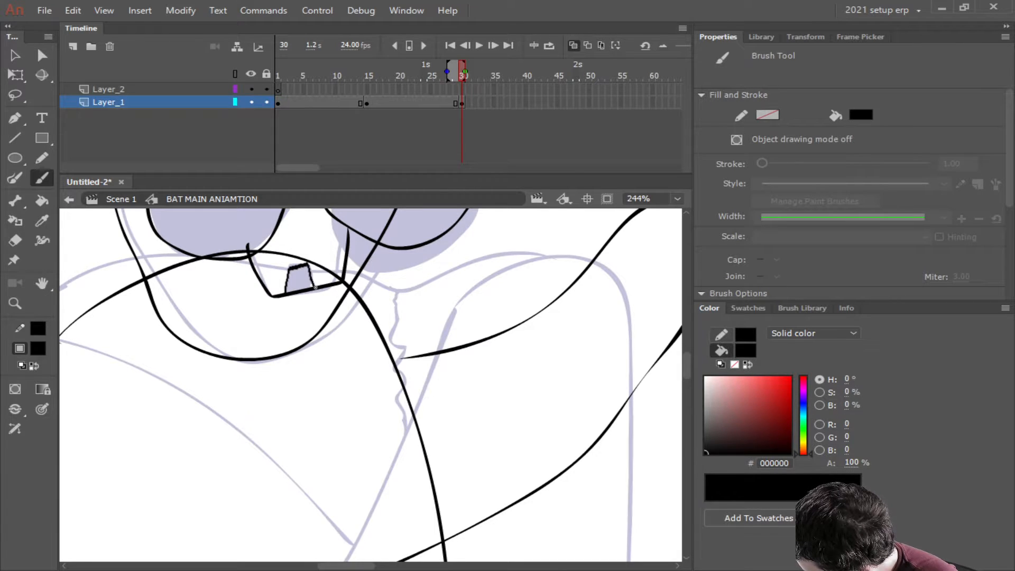
Fill the nose and both round eyes of the frame 30 bat with solid black.
key(k)
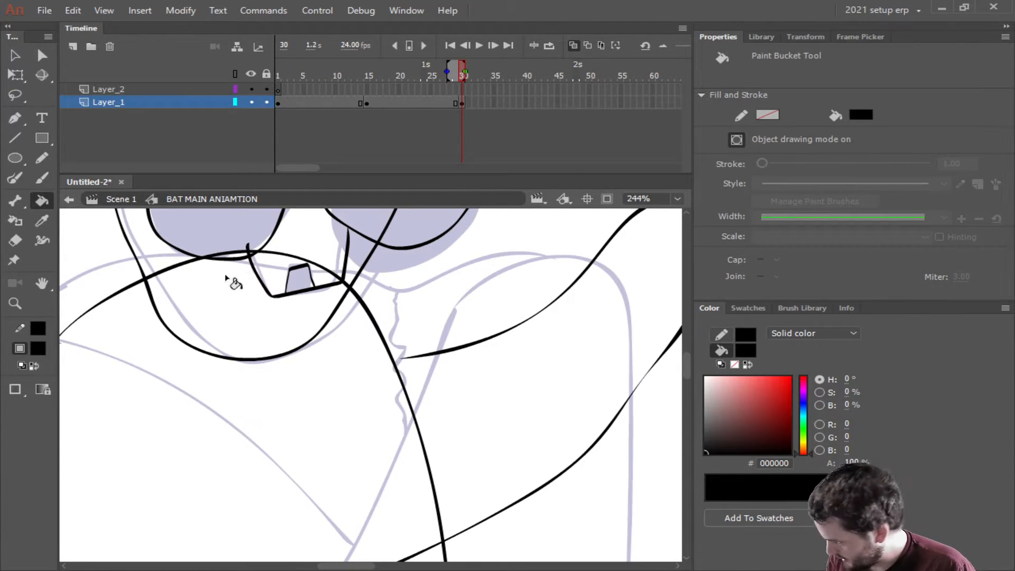
click(290, 280)
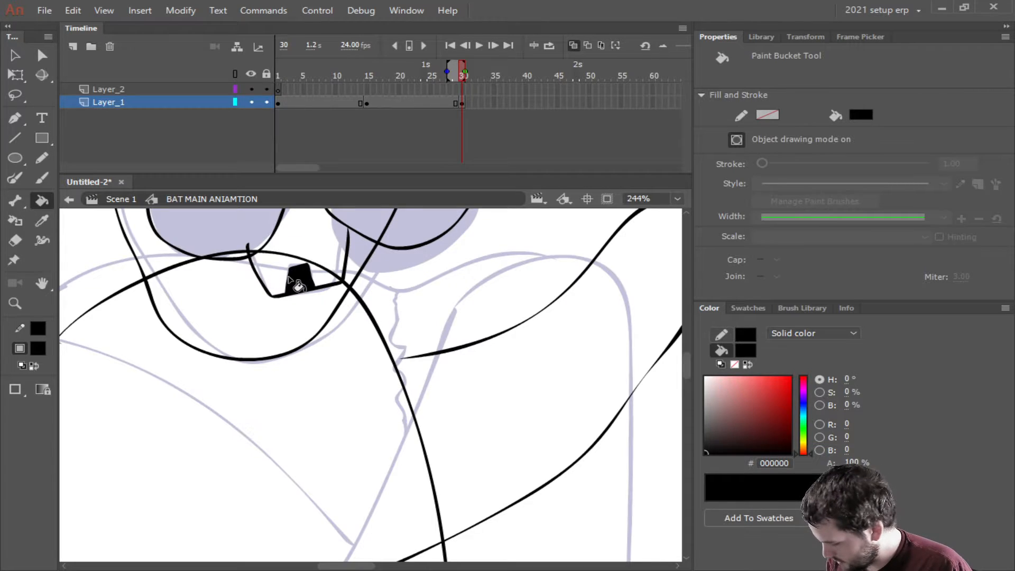
scroll(294, 283, up, 3)
click(266, 290)
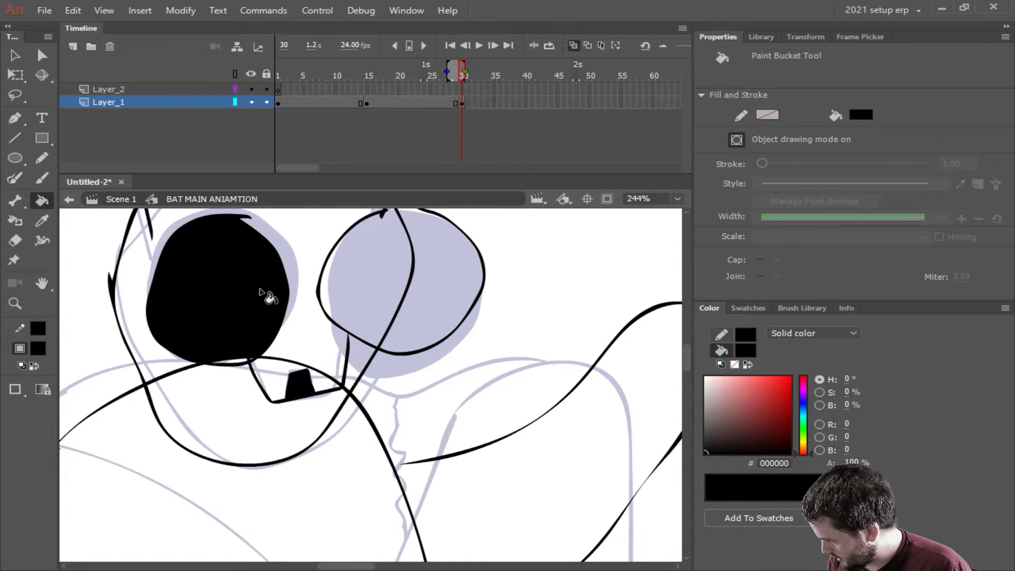
click(370, 280)
click(434, 283)
scroll(331, 349, down, 3)
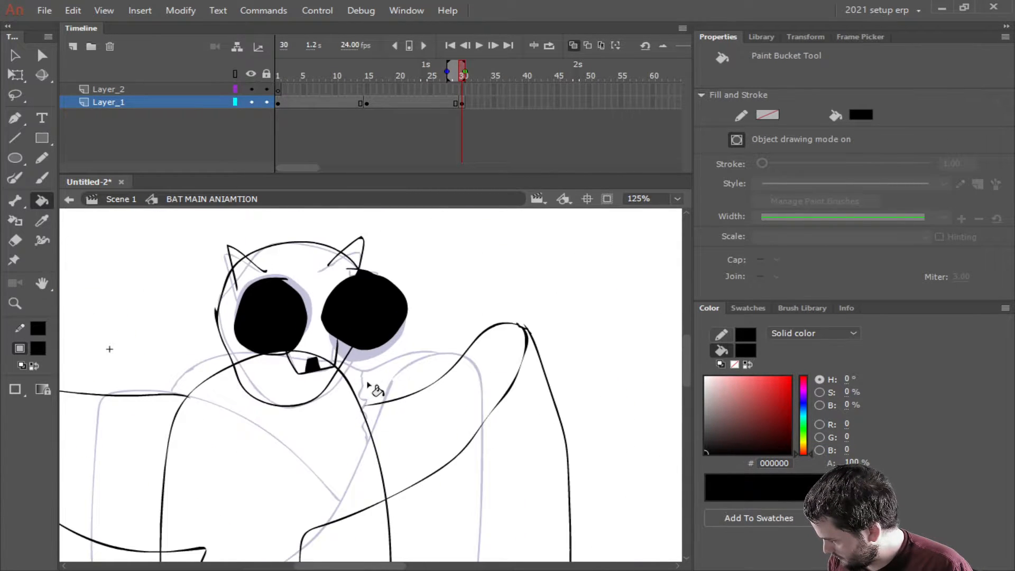
scroll(376, 390, down, 2)
scroll(423, 338, down, 1)
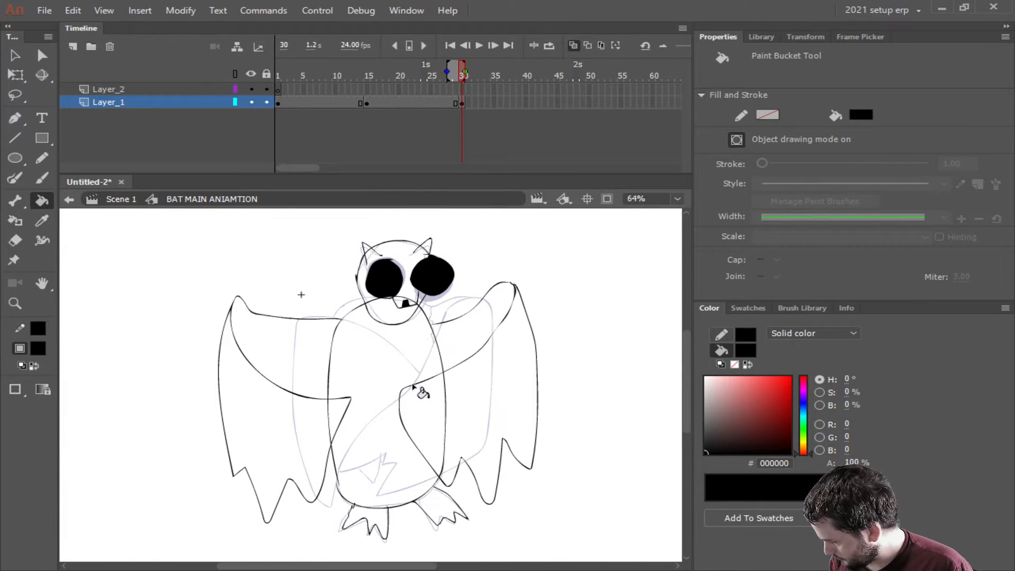
mouse_move(408, 411)
mouse_down()
mouse_move(411, 384)
mouse_move(400, 415)
mouse_up()
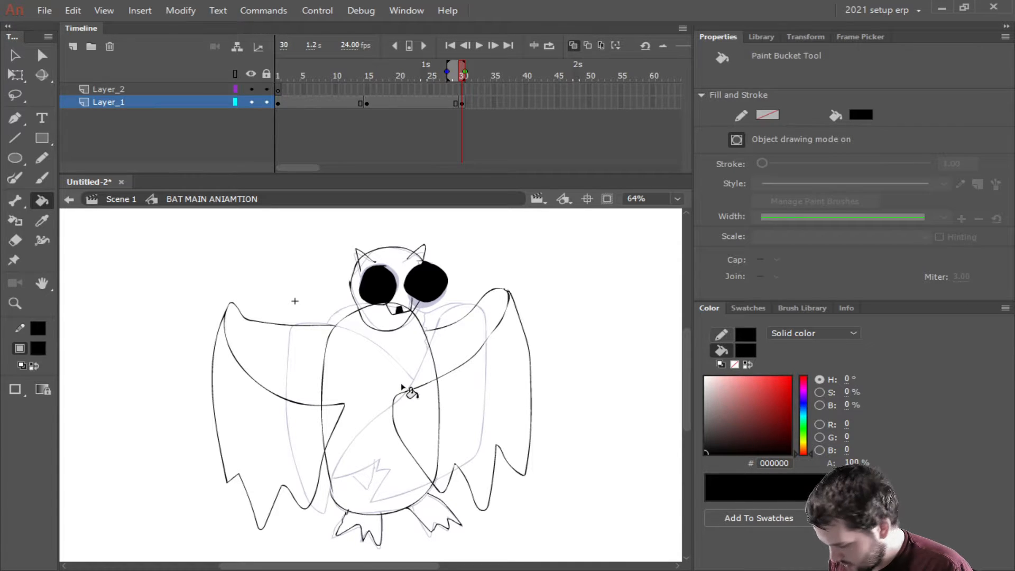
Extend the frame 30 drawing on Layer_1 so that it holds through frame 43.
click(461, 104)
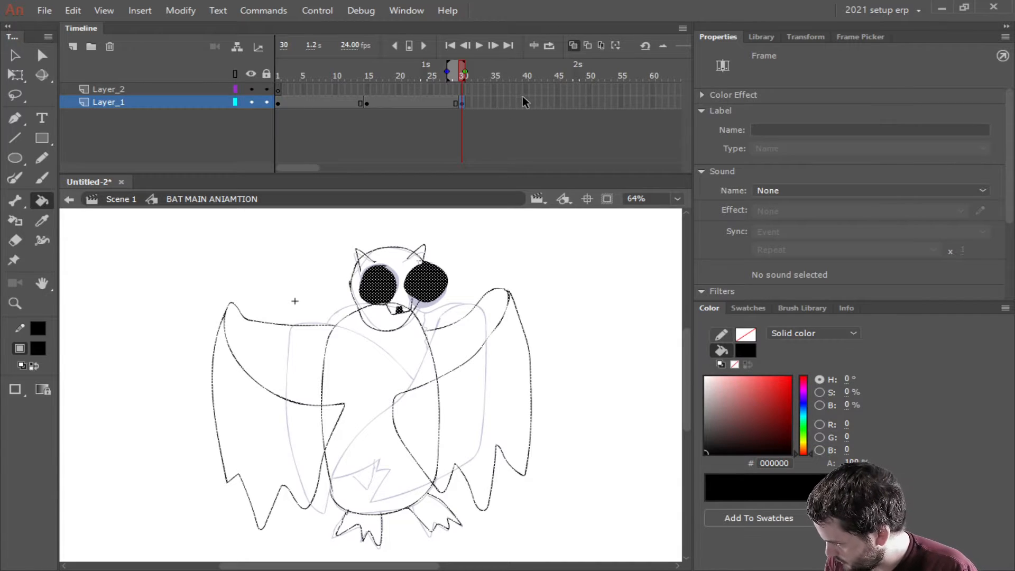
key(F5)
key(F5)
key(F5)
key(F5)
key(F5)
key(F5)
key(F5)
key(F5)
key(F5)
key(F5)
key(F5)
key(F5)
key(F5)
key(F5)
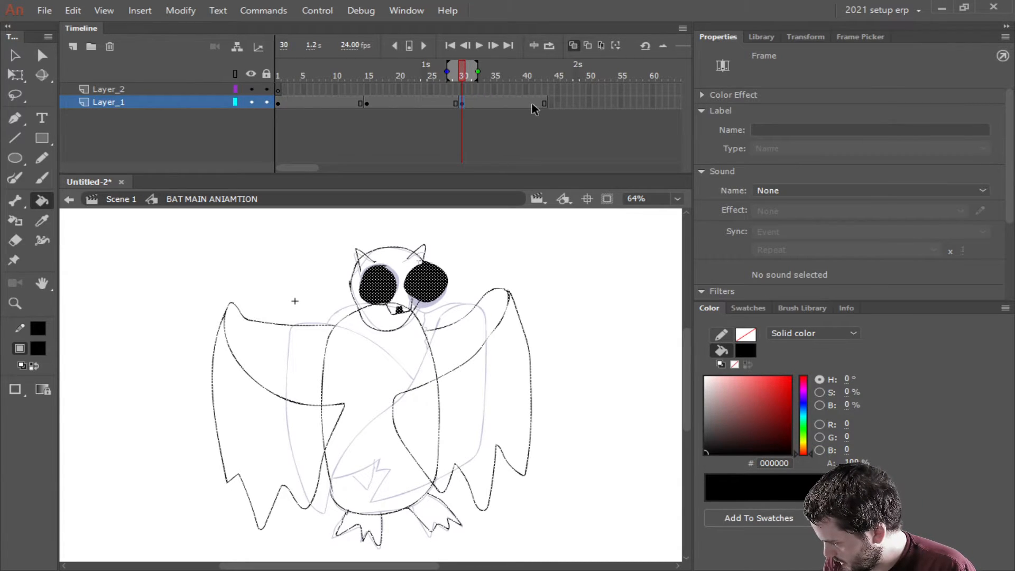
Add a keyframe at frame 44 of Layer_1 and clear the bat drawing from it.
click(553, 103)
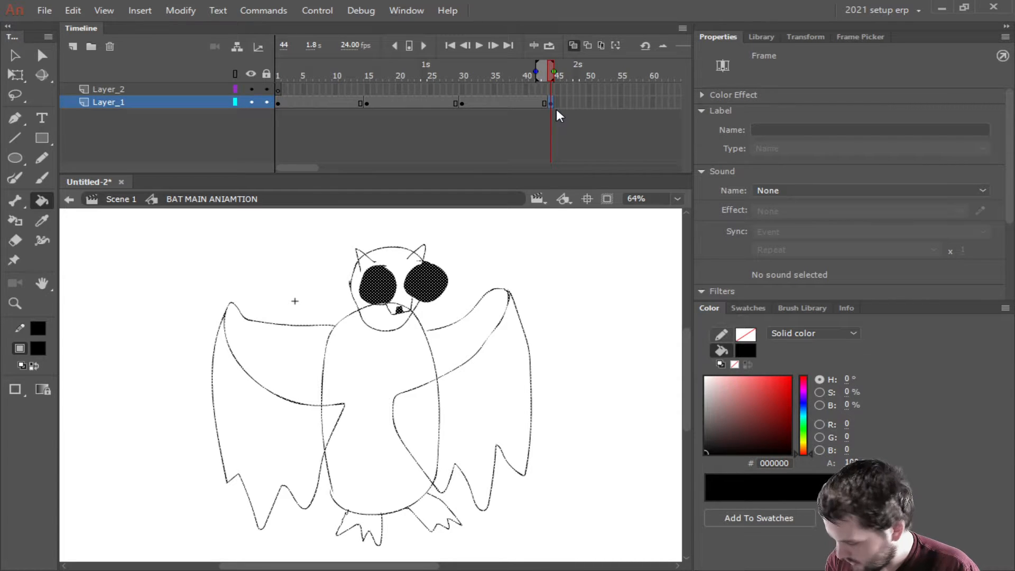
key(F7)
right_click(551, 103)
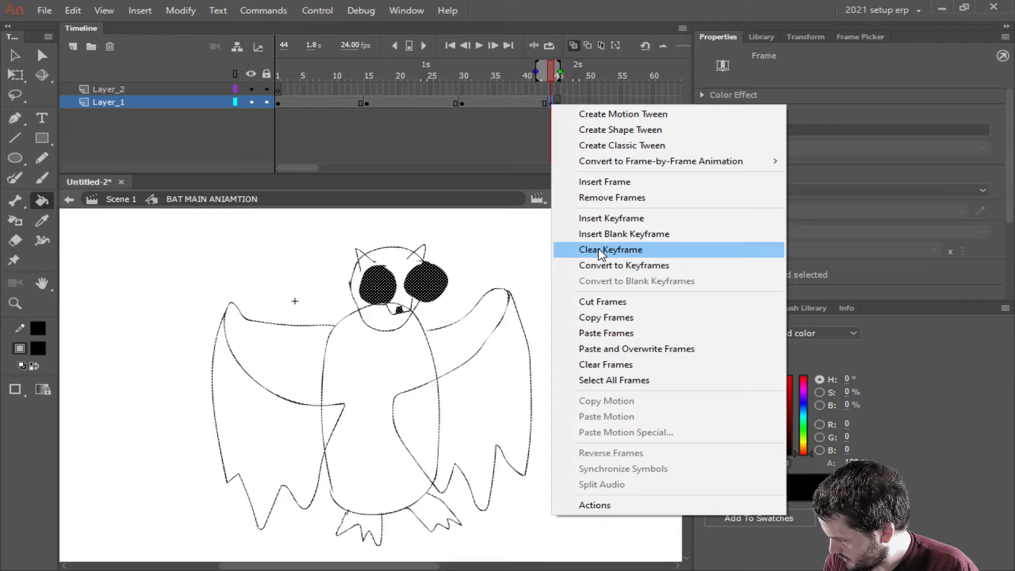
click(602, 202)
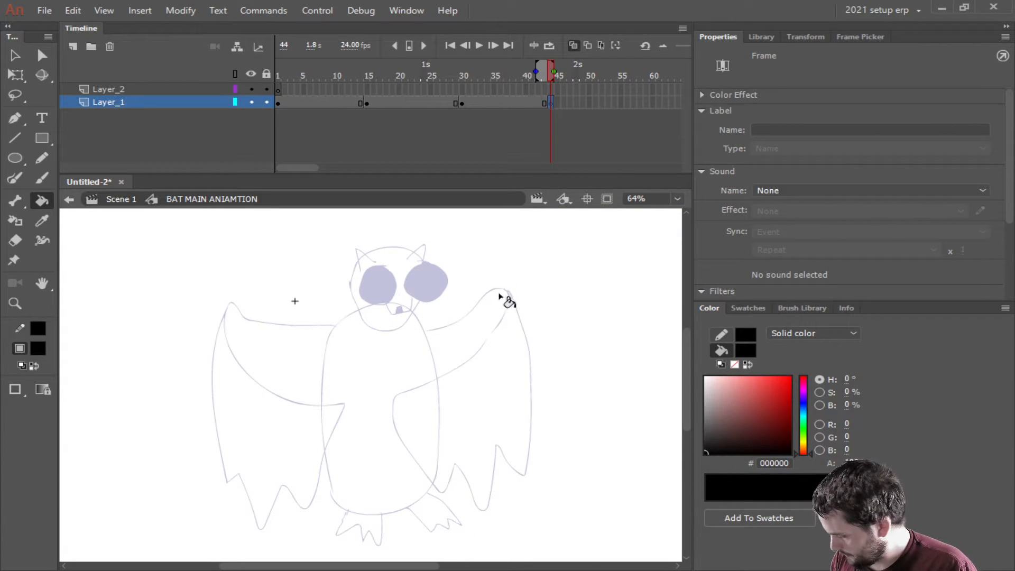
scroll(395, 436, up, 2)
scroll(395, 436, down, 4)
scroll(395, 436, up, 2)
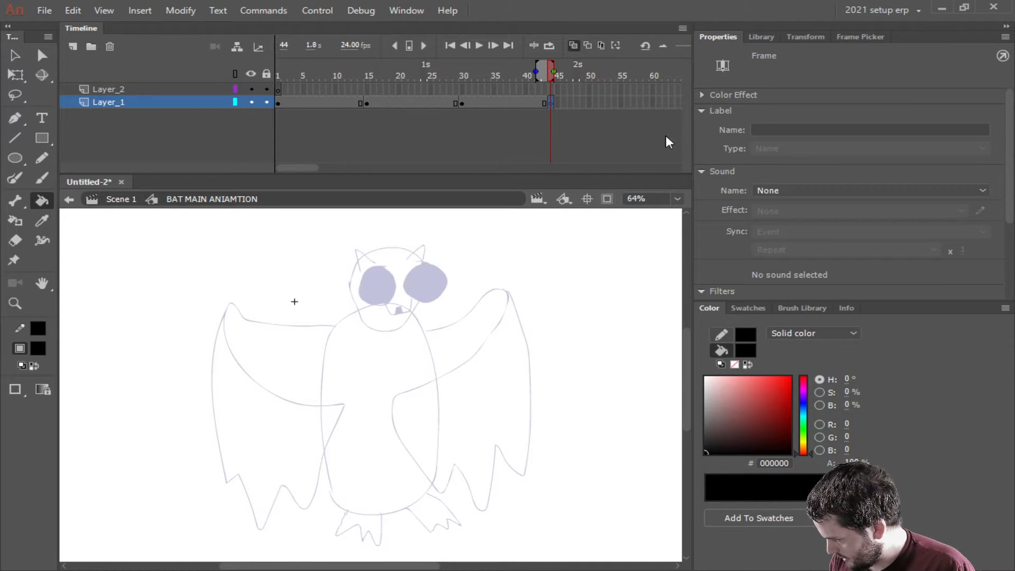
At frame 44, brush one wing stretched wide with a pointed tip and jagged lower edge, and outline the body narrowing toward its base.
click(41, 180)
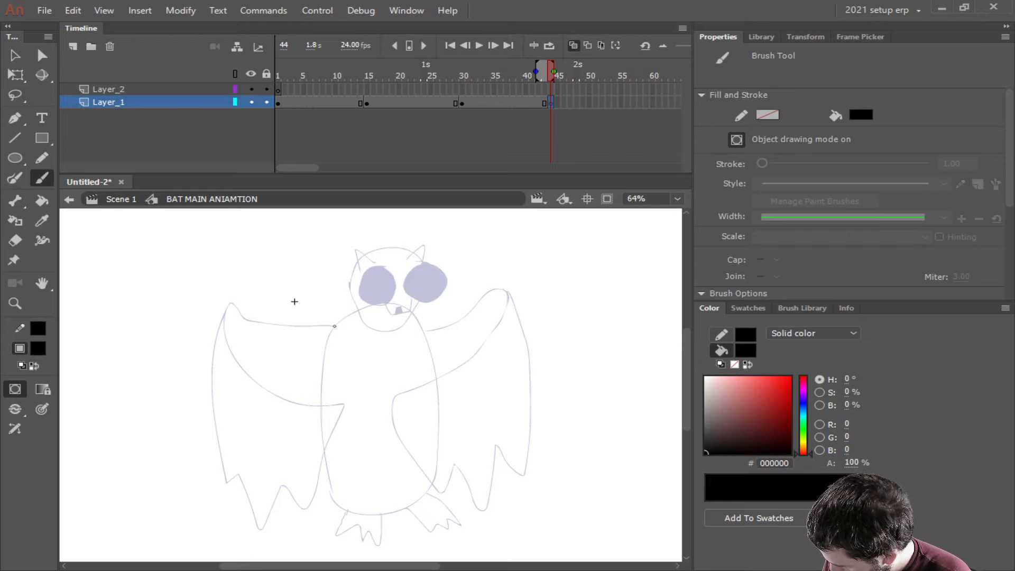
mouse_move(336, 327)
mouse_down()
mouse_move(229, 305)
mouse_move(126, 356)
mouse_move(120, 376)
mouse_move(159, 391)
mouse_move(139, 504)
mouse_move(118, 371)
mouse_up()
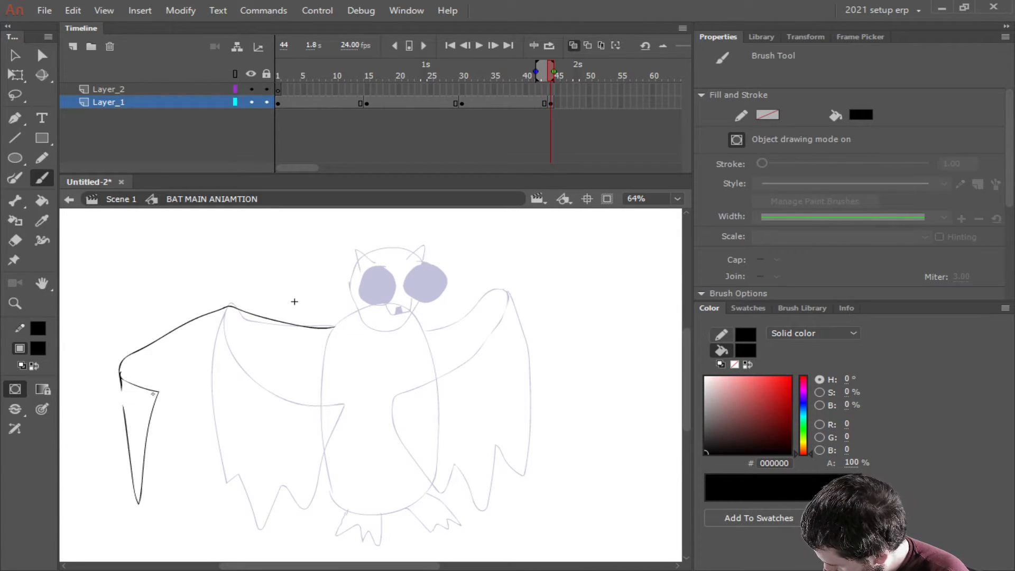
mouse_move(148, 436)
mouse_down()
mouse_move(192, 491)
mouse_move(224, 446)
mouse_move(260, 488)
mouse_move(321, 414)
mouse_up()
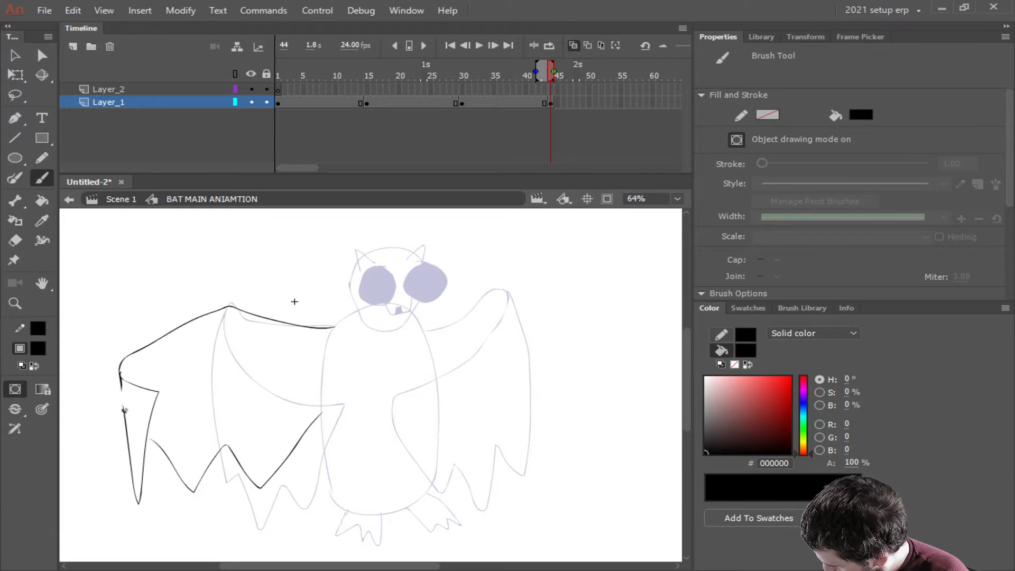
drag(124, 411, 119, 377)
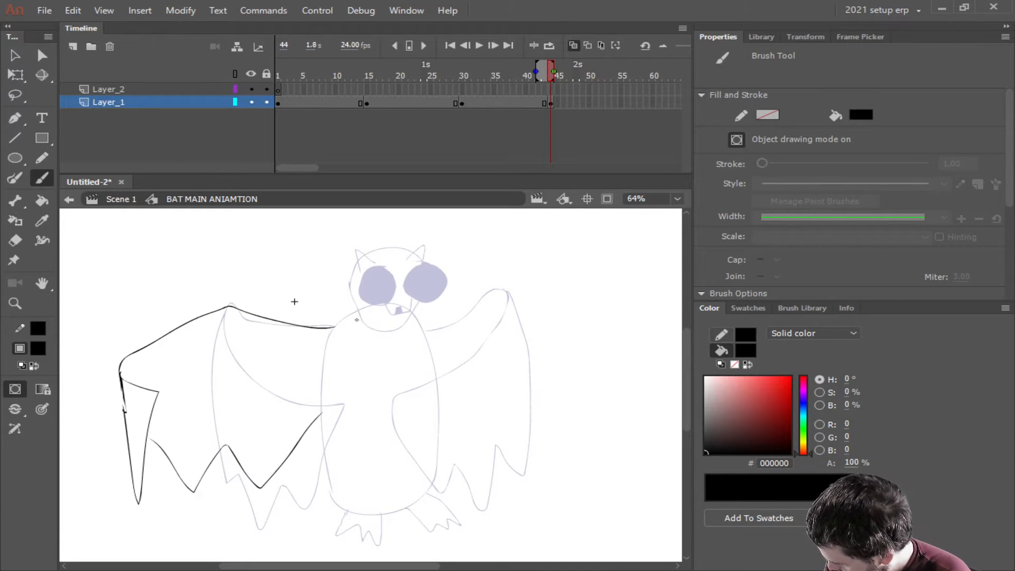
mouse_move(362, 310)
mouse_down()
mouse_move(323, 359)
mouse_move(321, 389)
mouse_move(339, 503)
mouse_move(372, 512)
mouse_move(428, 493)
mouse_move(438, 459)
mouse_move(432, 368)
mouse_move(423, 338)
mouse_move(397, 309)
mouse_move(364, 298)
mouse_move(348, 310)
mouse_move(356, 299)
mouse_move(339, 322)
mouse_move(323, 424)
mouse_move(360, 514)
mouse_move(376, 515)
mouse_move(421, 494)
mouse_move(447, 408)
mouse_move(418, 318)
mouse_move(386, 302)
mouse_move(337, 323)
mouse_up()
key(ctrl+z)
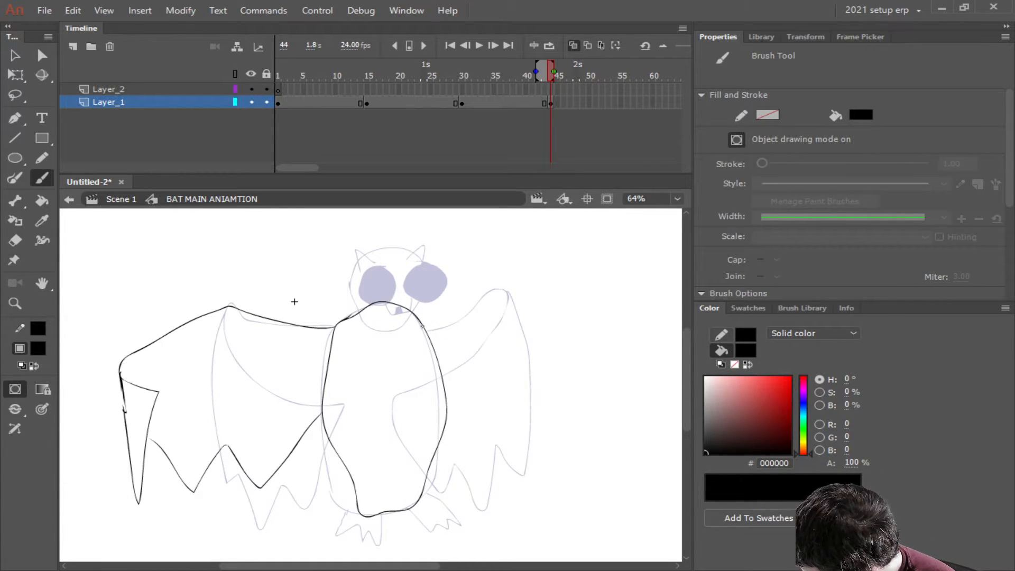
Brush the opposite wing spread wide with a folded tip and jagged edge, and the round head with eyes, muzzle and nose.
mouse_move(426, 323)
mouse_down()
mouse_move(470, 320)
mouse_move(539, 285)
mouse_move(642, 330)
mouse_move(571, 477)
mouse_move(573, 396)
mouse_move(594, 315)
mouse_up()
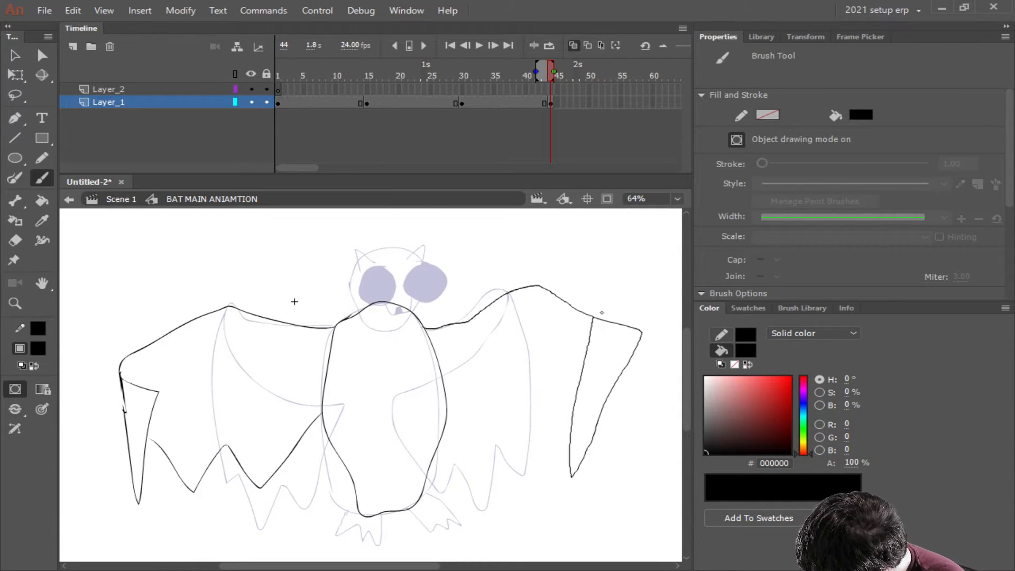
key(ctrl+z)
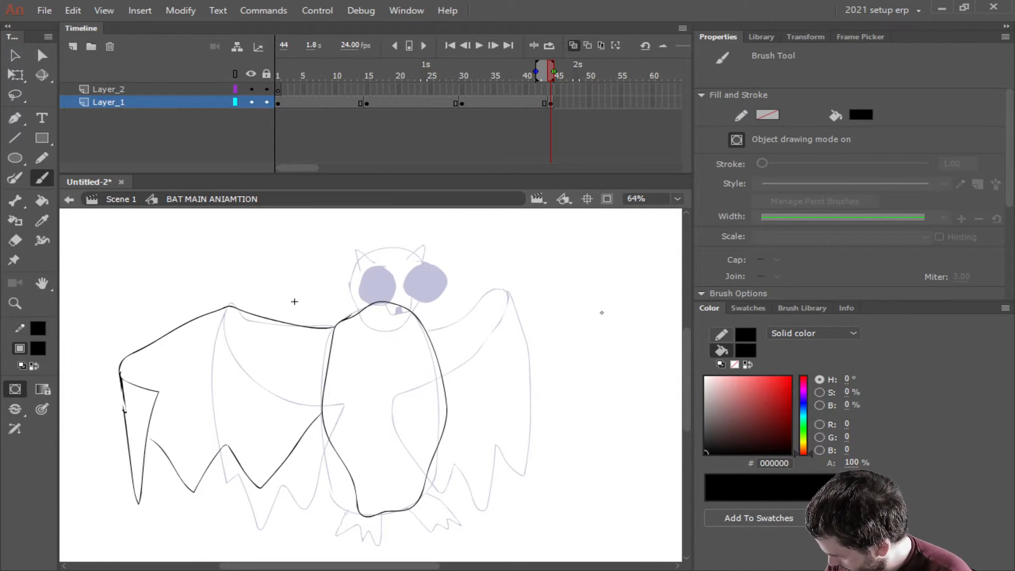
mouse_move(424, 328)
mouse_down()
mouse_move(513, 290)
mouse_move(656, 335)
mouse_move(632, 329)
mouse_move(650, 337)
mouse_move(642, 346)
mouse_move(606, 340)
mouse_move(592, 480)
mouse_move(653, 340)
mouse_up()
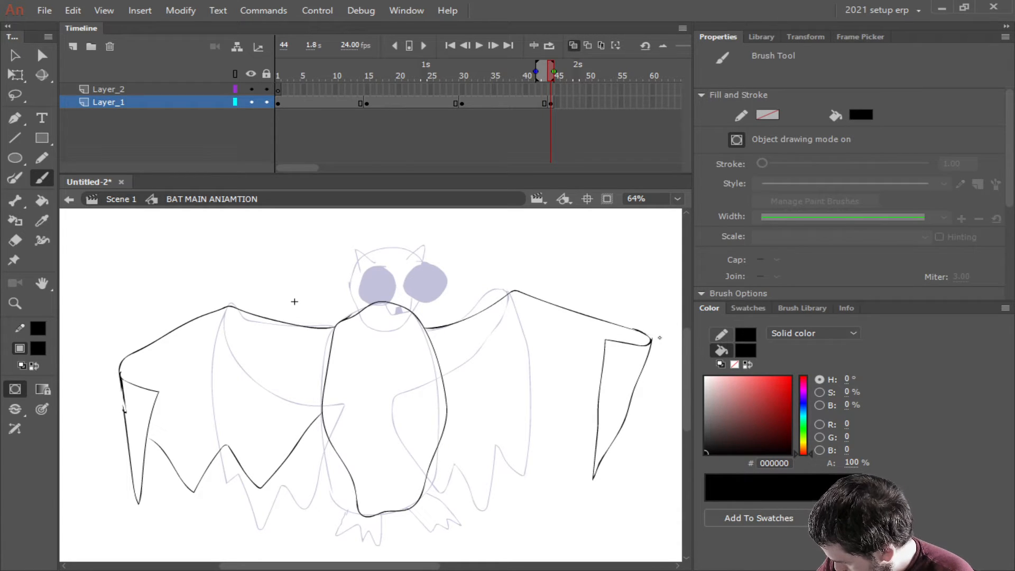
mouse_move(596, 443)
mouse_down()
mouse_move(571, 463)
mouse_move(550, 444)
mouse_move(517, 502)
mouse_move(488, 438)
mouse_move(471, 452)
mouse_move(446, 419)
mouse_up()
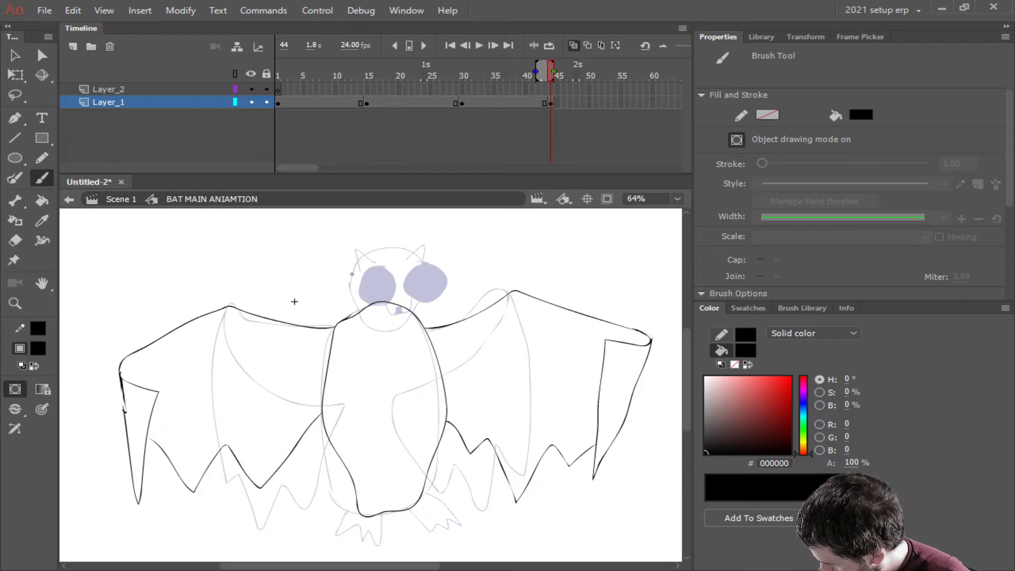
mouse_move(352, 274)
mouse_down()
mouse_move(372, 318)
mouse_move(408, 322)
mouse_move(395, 249)
mouse_move(351, 272)
mouse_move(393, 282)
mouse_move(376, 269)
mouse_move(415, 299)
mouse_move(423, 256)
mouse_up()
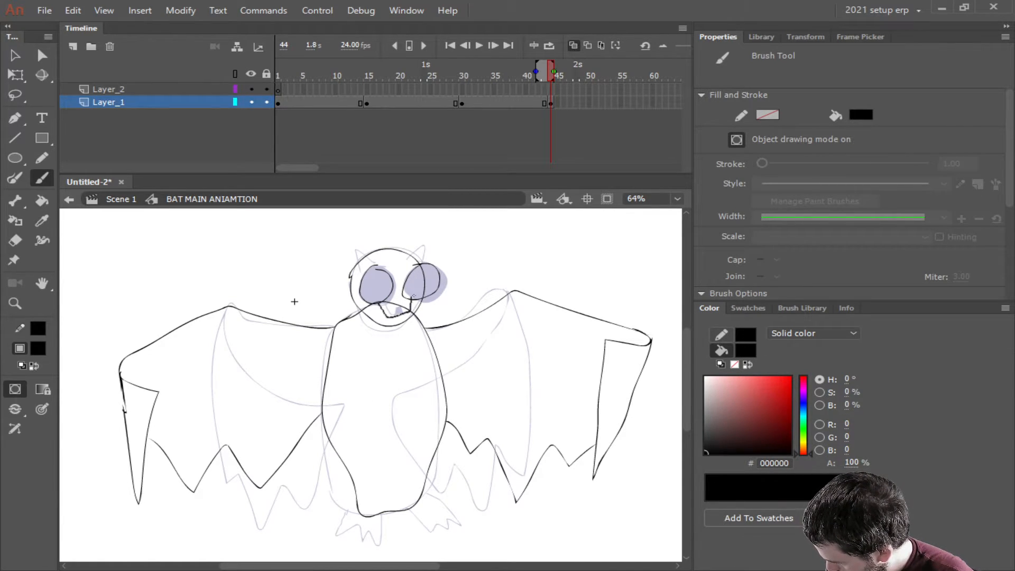
mouse_move(395, 316)
mouse_down()
mouse_move(398, 305)
mouse_move(402, 316)
mouse_up()
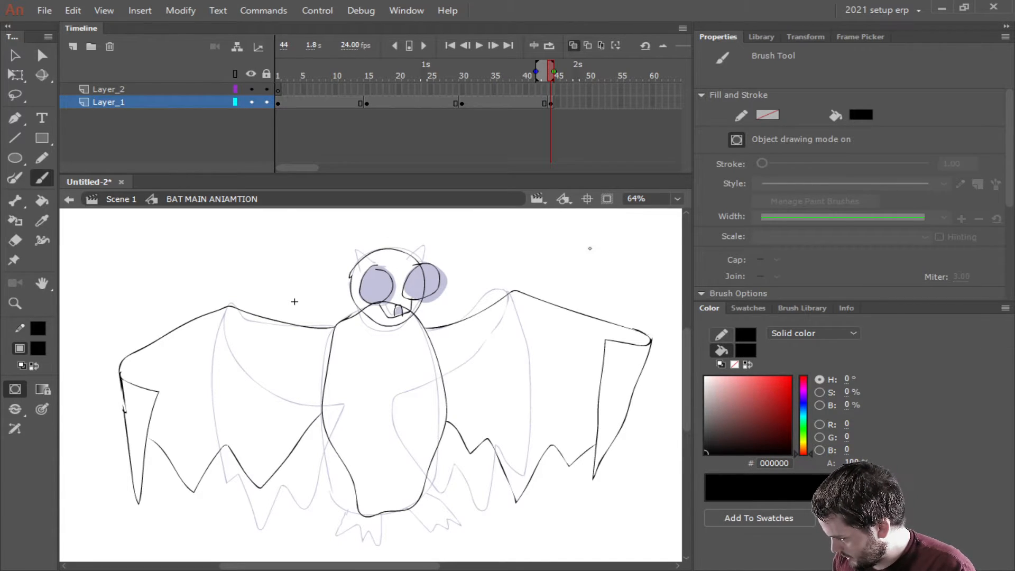
Insert a keyframe at frame 58 of Layer_1 and turn object drawing mode off for the Brush tool.
right_click(639, 102)
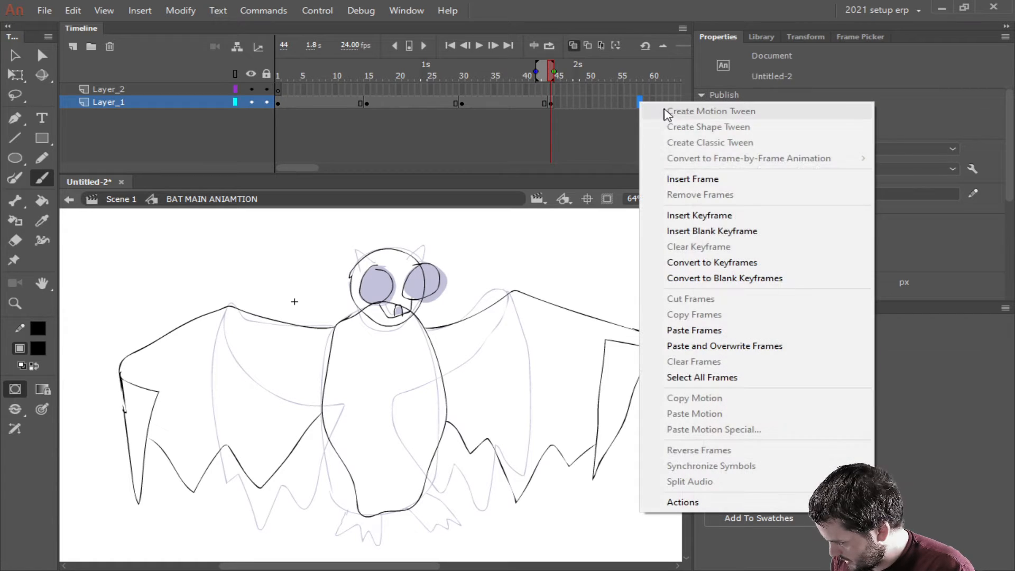
click(732, 217)
drag(297, 170, 313, 167)
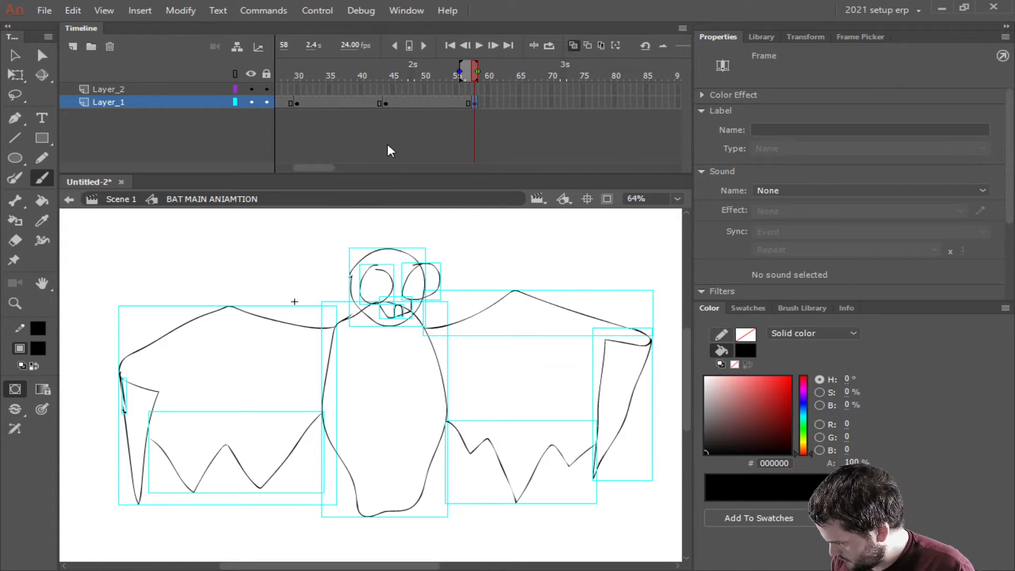
click(11, 389)
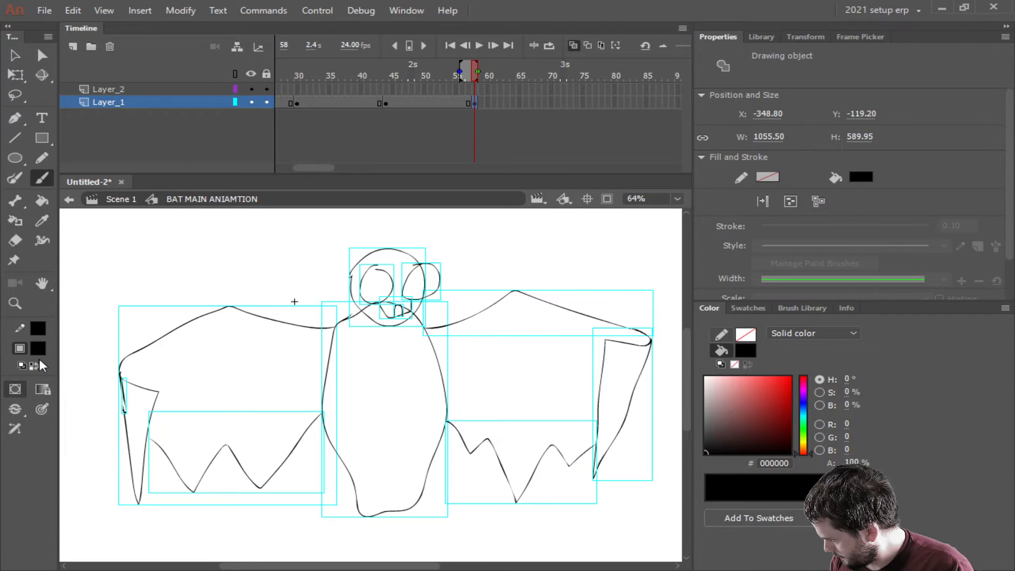
Convert the spread-wing bat drawing that starts at frame 44 to a bitmap, then deselect it.
click(436, 102)
click(335, 101)
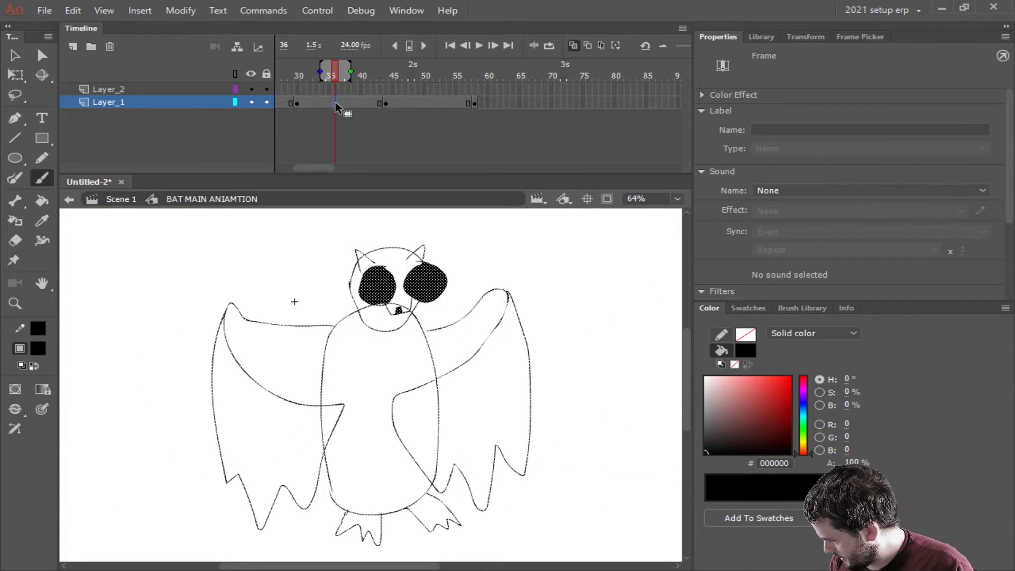
click(443, 102)
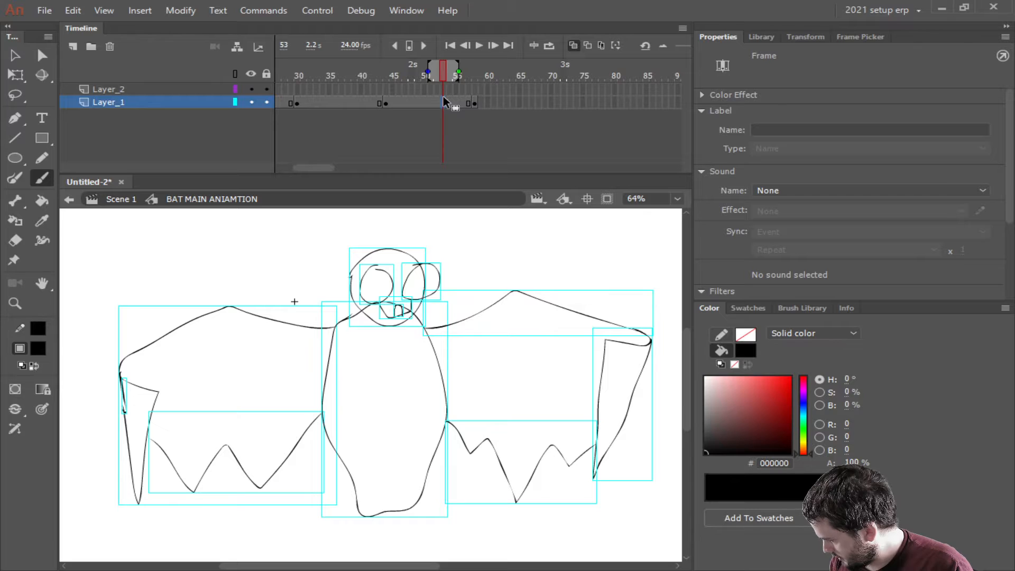
right_click(236, 361)
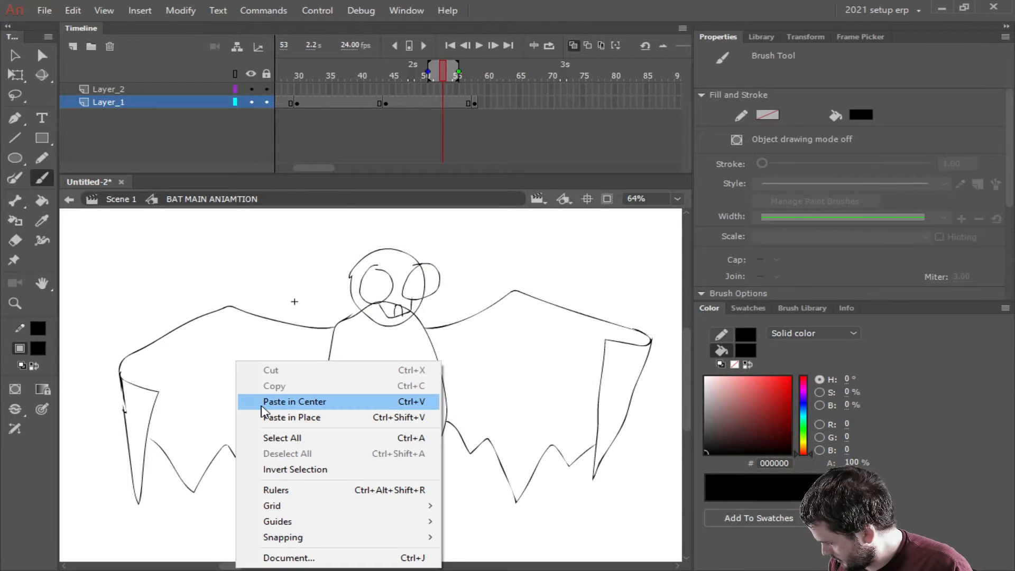
click(450, 101)
right_click(372, 320)
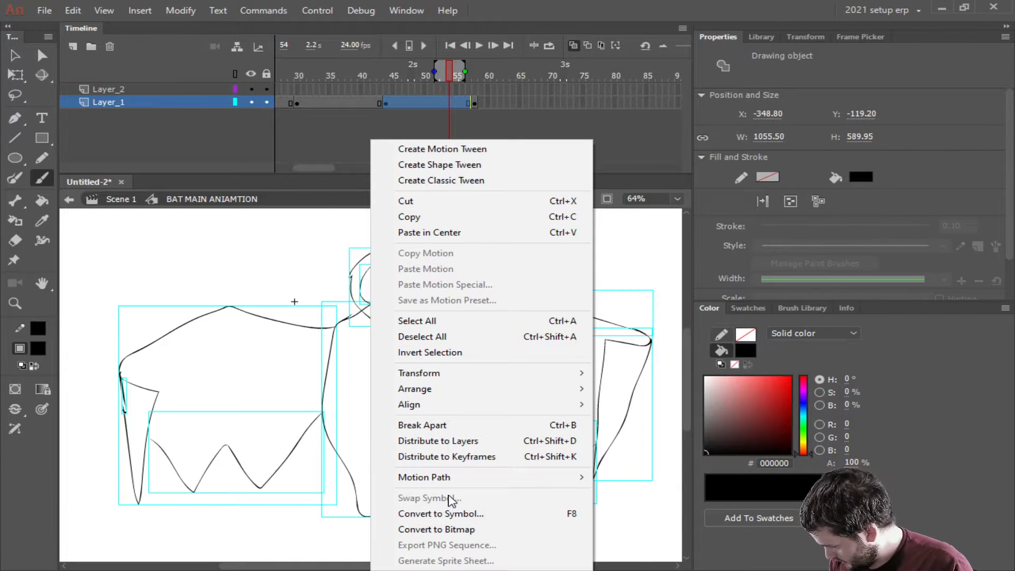
click(456, 534)
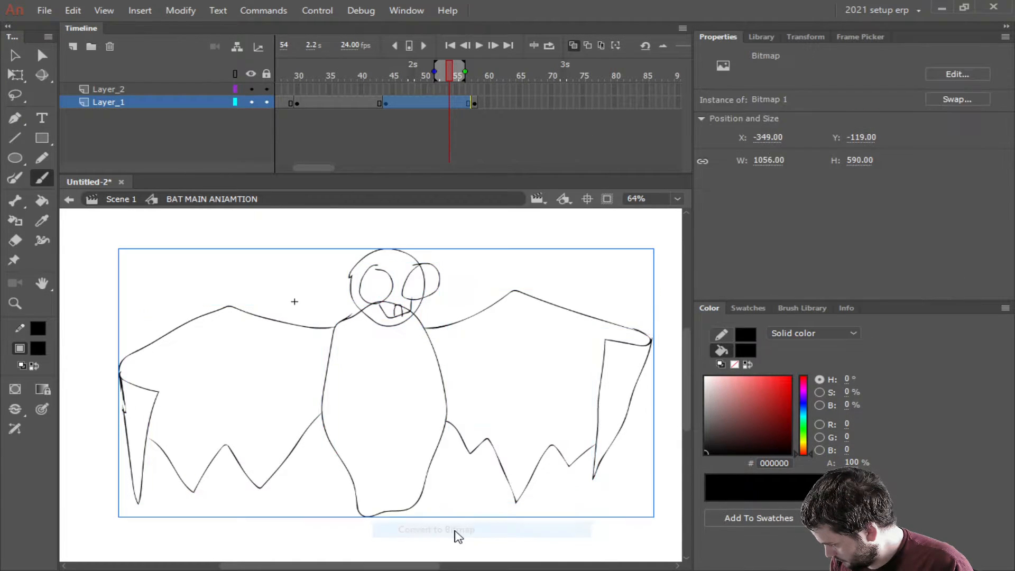
click(398, 104)
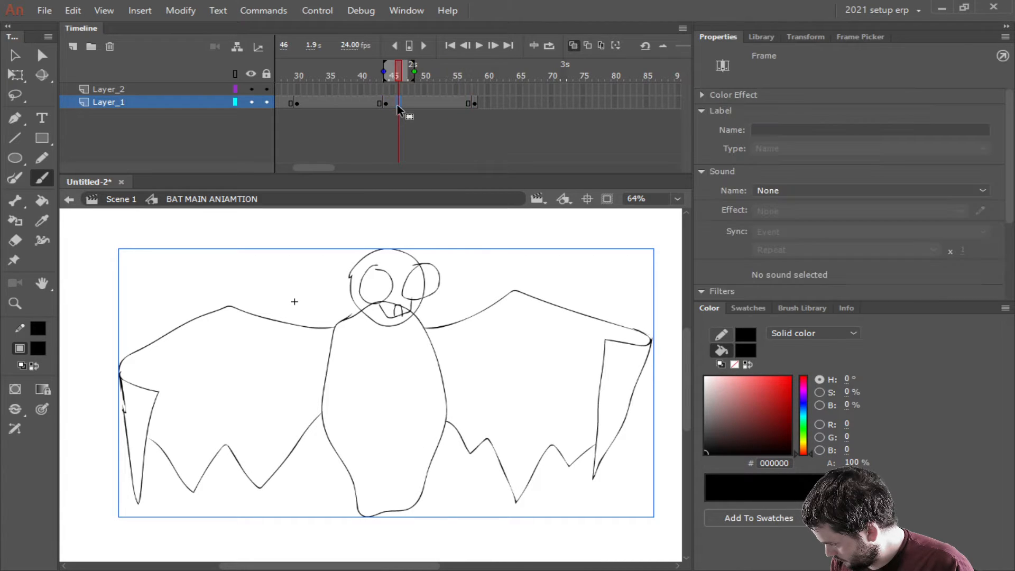
ctrl+click(450, 328)
ctrl+click(464, 227)
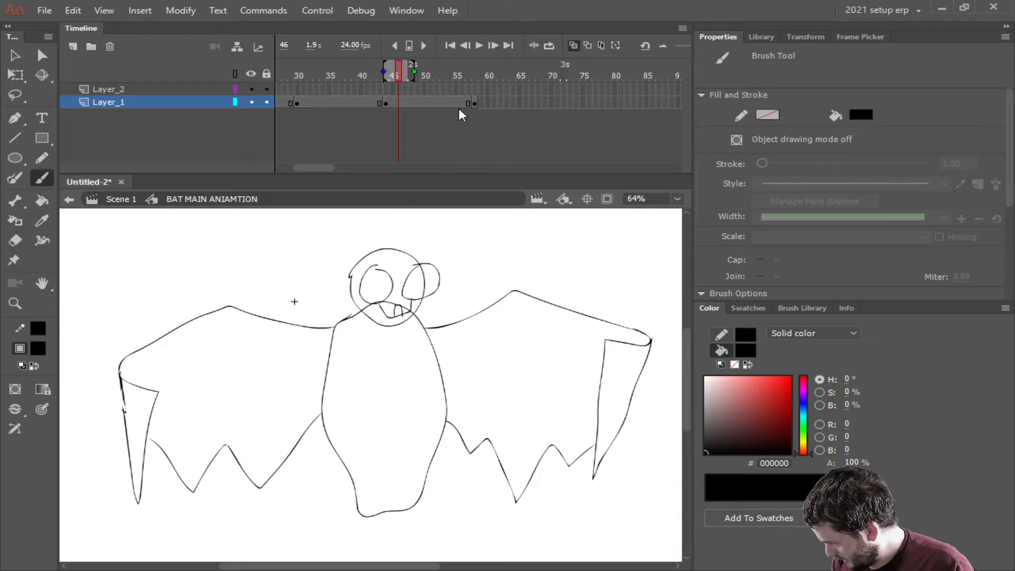
Clear the copied bat drawing from the keyframe at frame 58 of Layer_1.
click(472, 103)
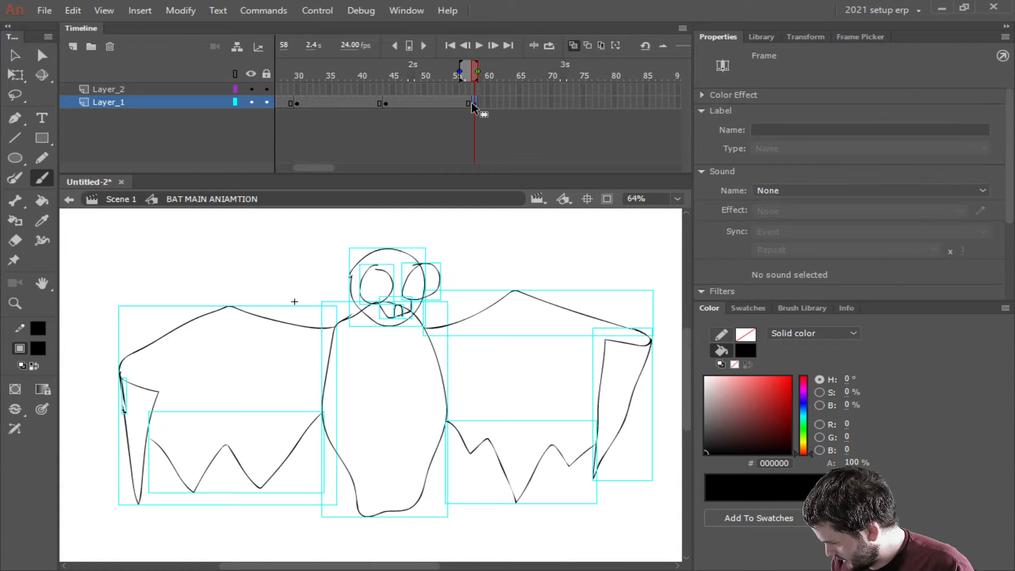
key(F7)
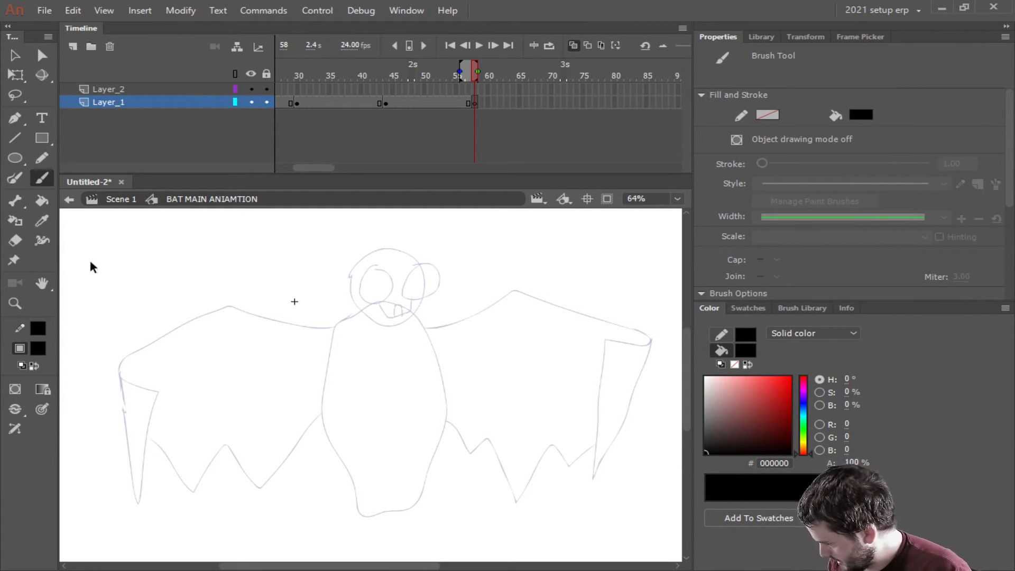
Return to Scene 1 and set the document's frame rate to 60 fps.
scroll(285, 316, down, 1)
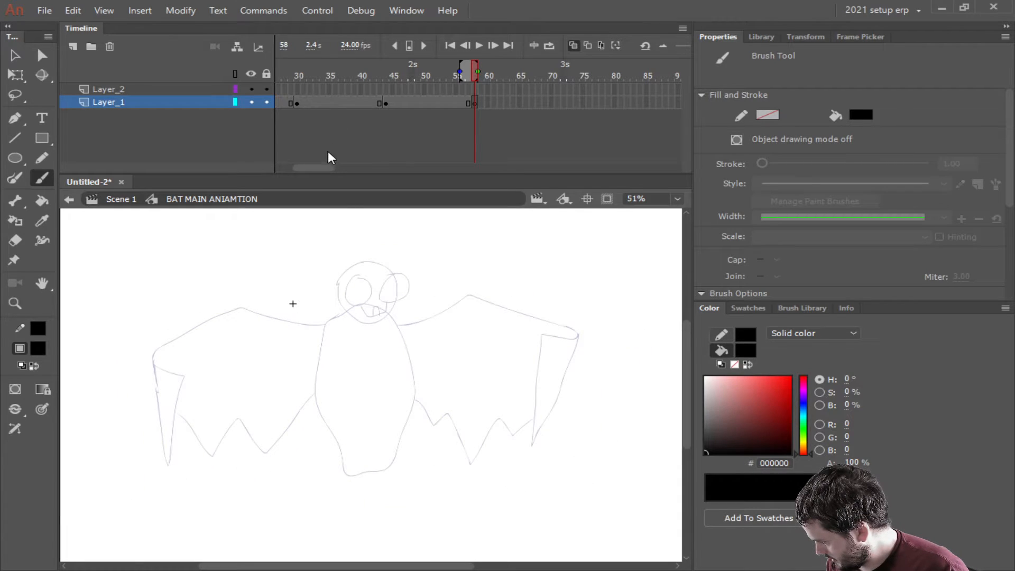
drag(318, 167, 300, 170)
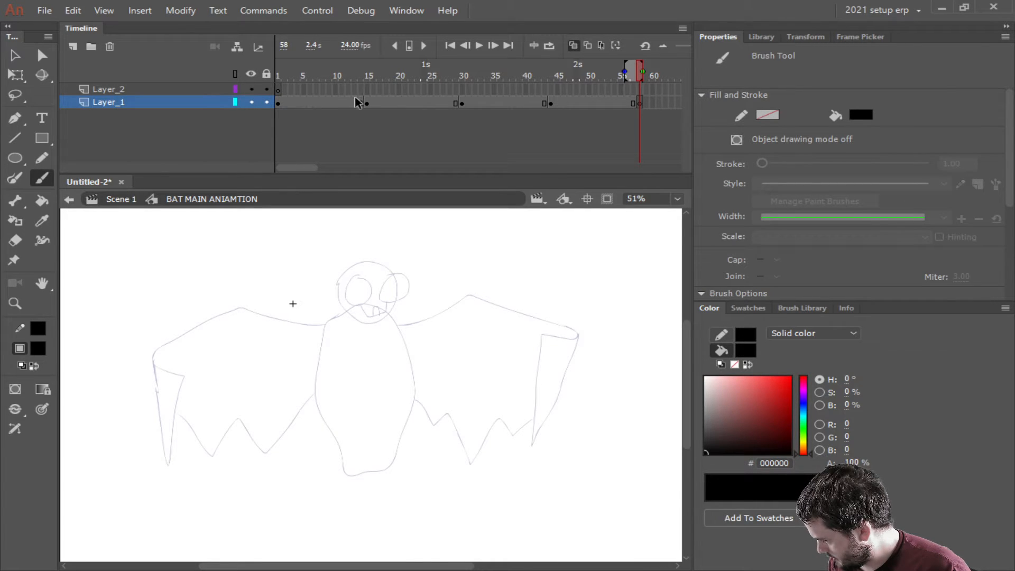
click(117, 200)
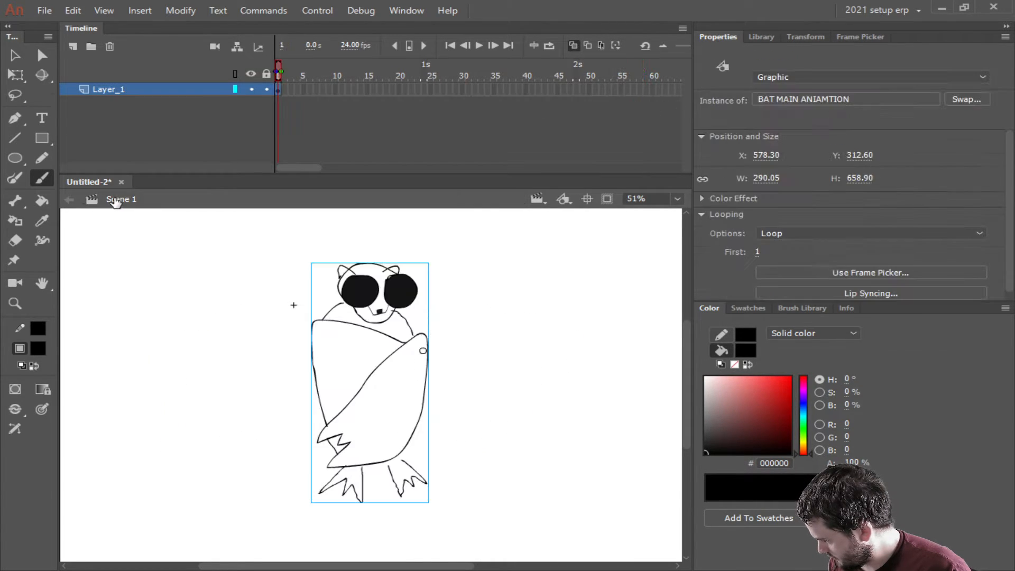
right_click(243, 324)
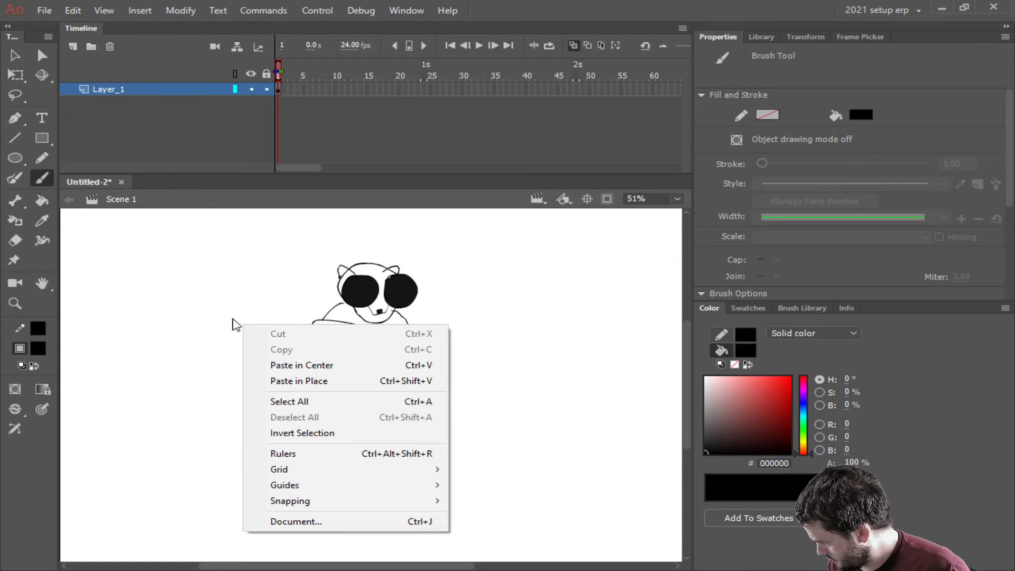
click(316, 522)
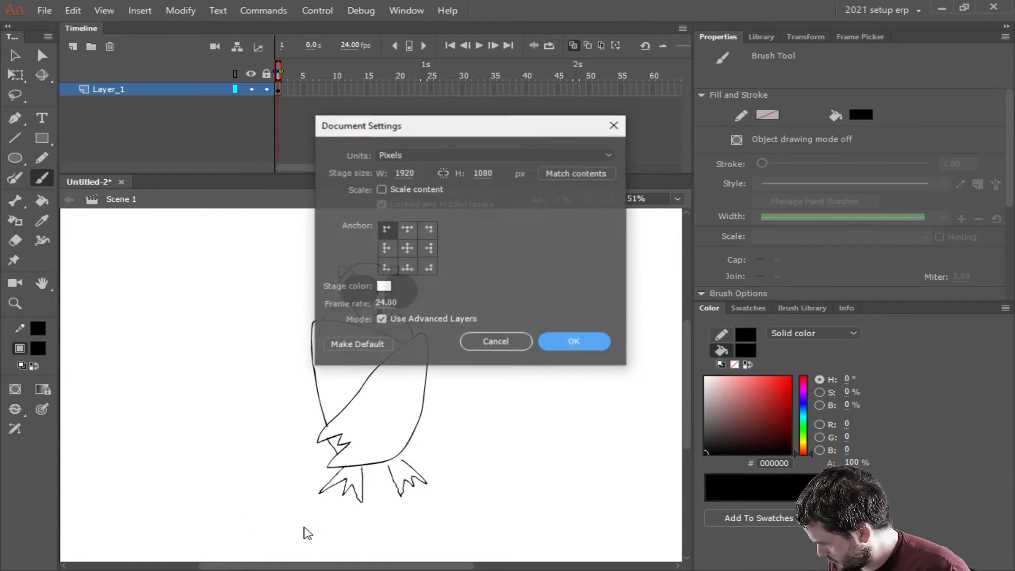
double_click(381, 305)
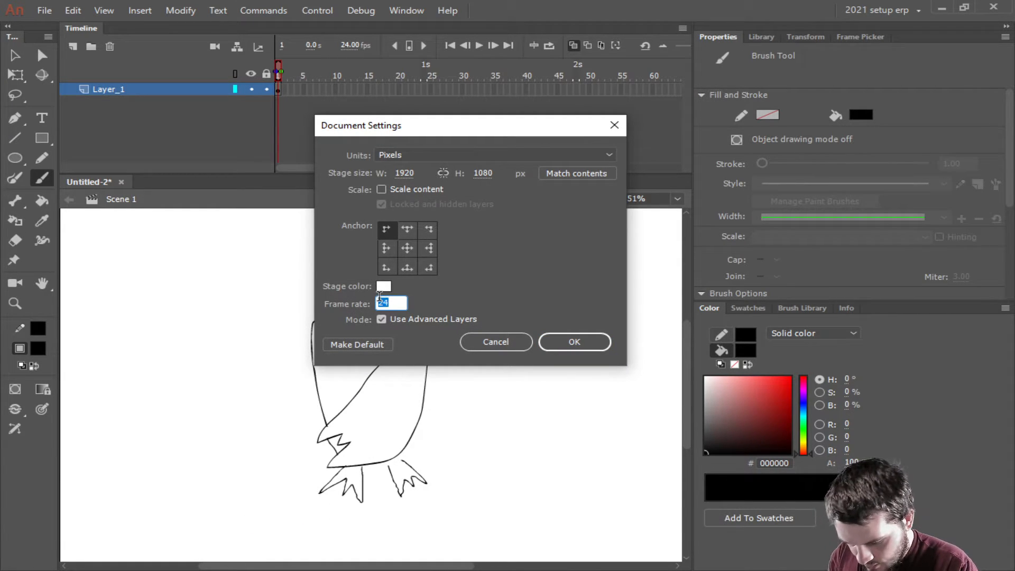
text(60)
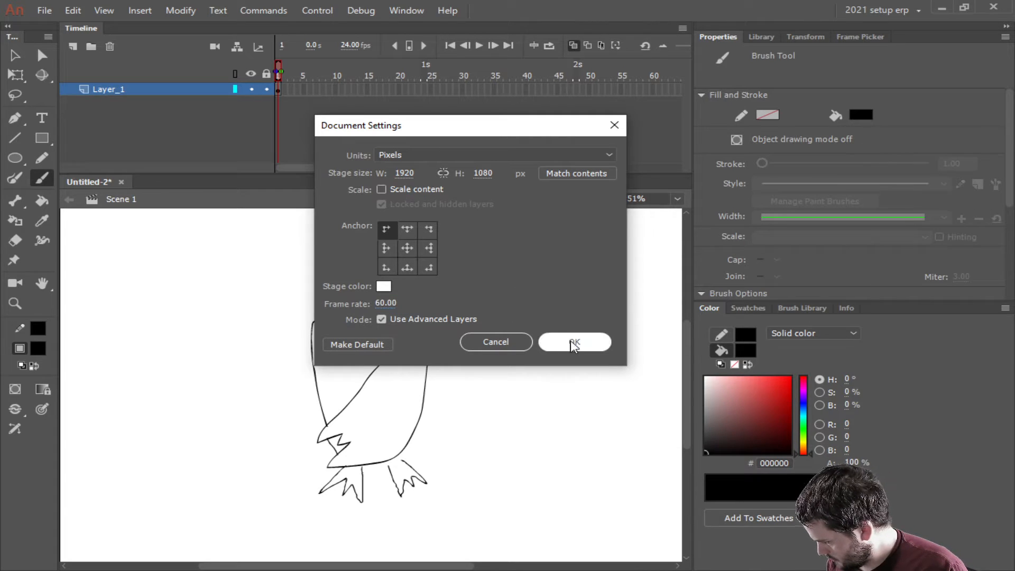
click(574, 342)
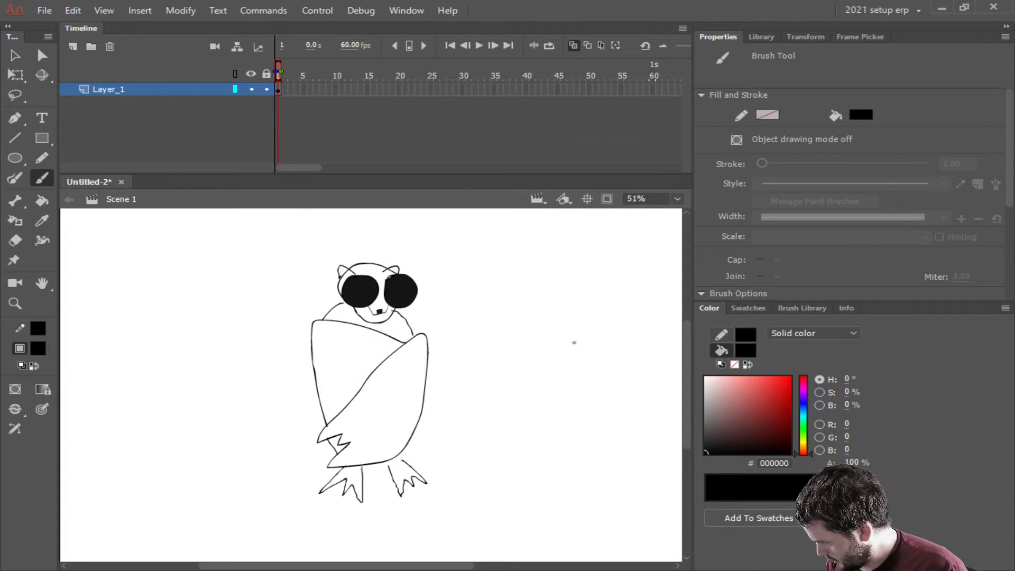
Reopen the BAT MAIN ANIAMTION symbol, play the animation through, and select the empty keyframe at frame 58 of Layer_1.
double_click(370, 336)
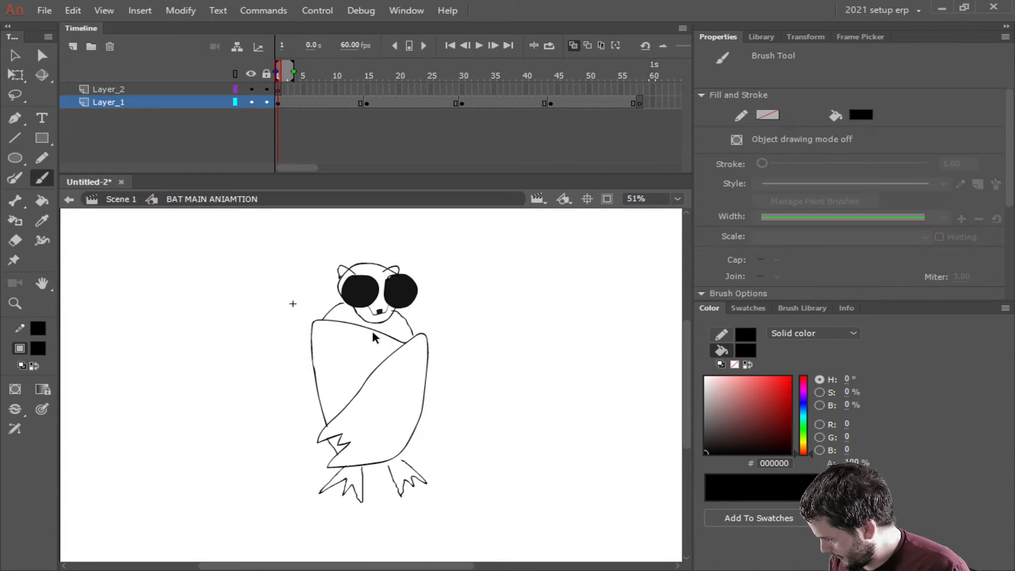
click(481, 45)
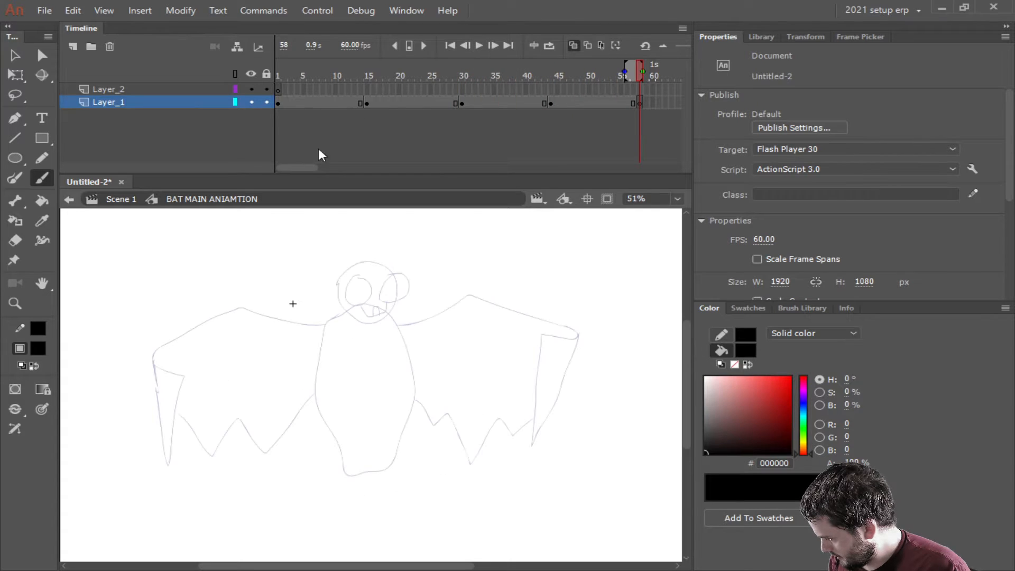
drag(303, 169, 326, 168)
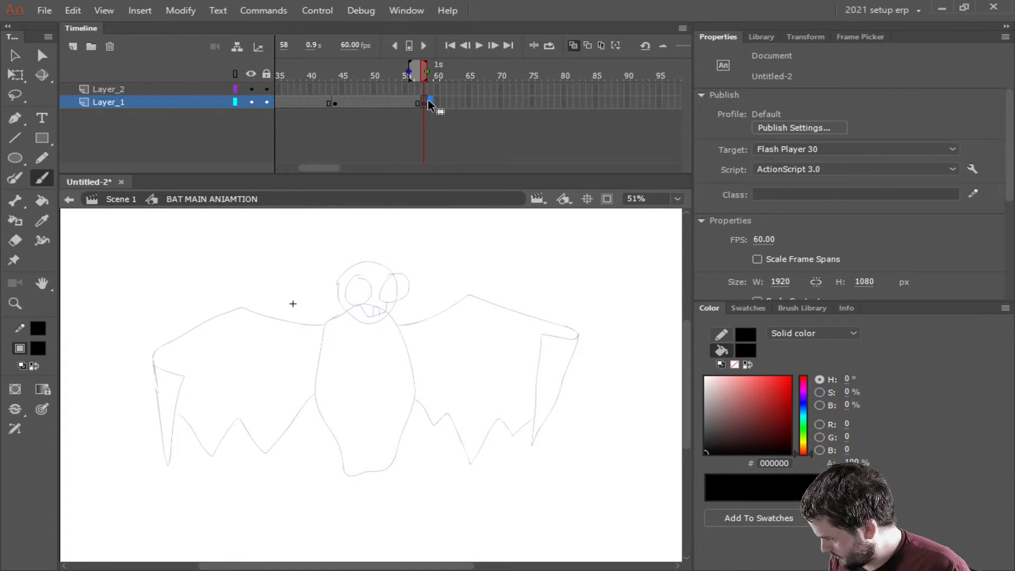
click(392, 106)
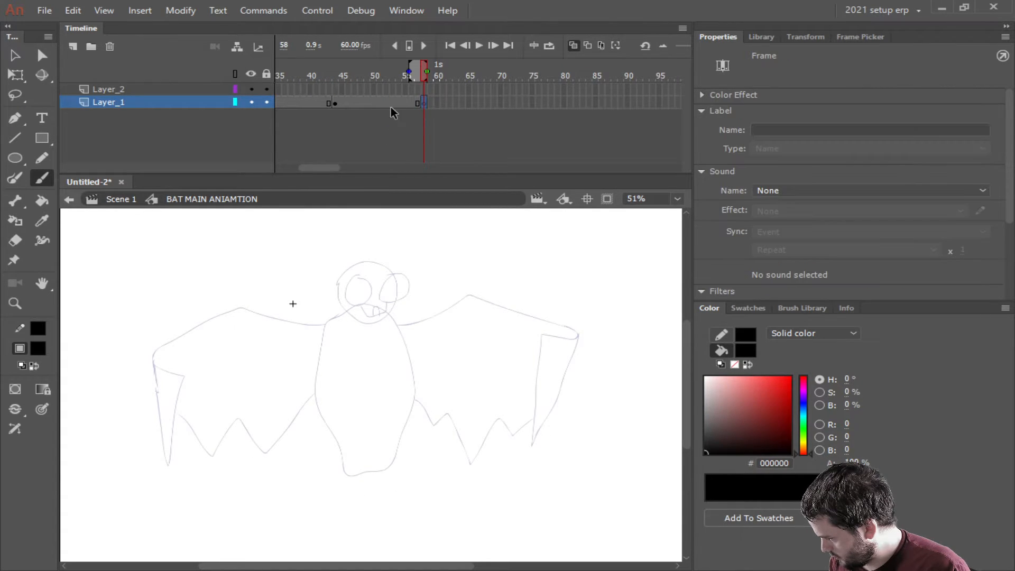
click(425, 104)
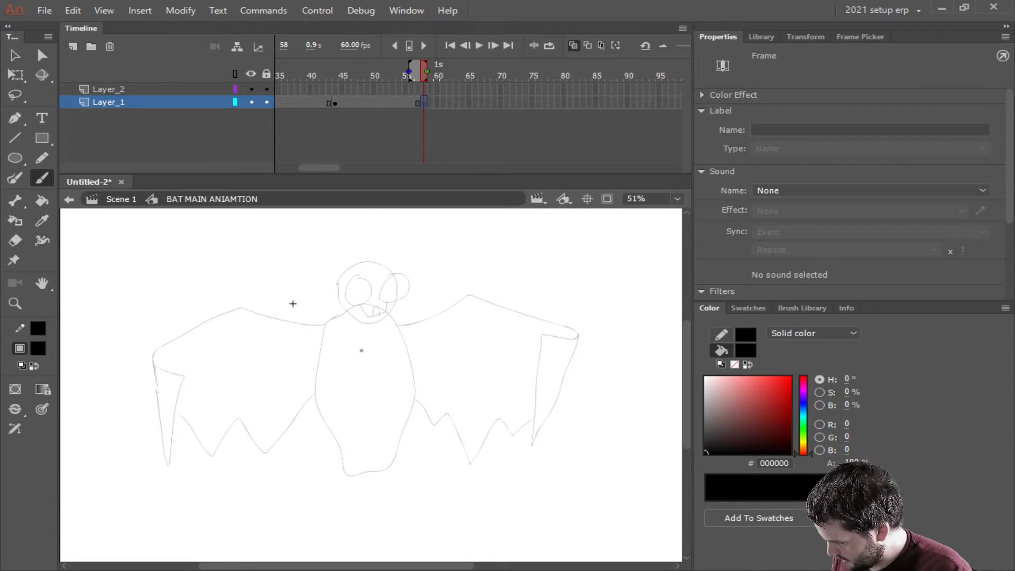
Brush the bat's long oval body and round head outline at frame 58, following the onion-skinned pose.
scroll(367, 349, down, 2)
scroll(367, 348, up, 1)
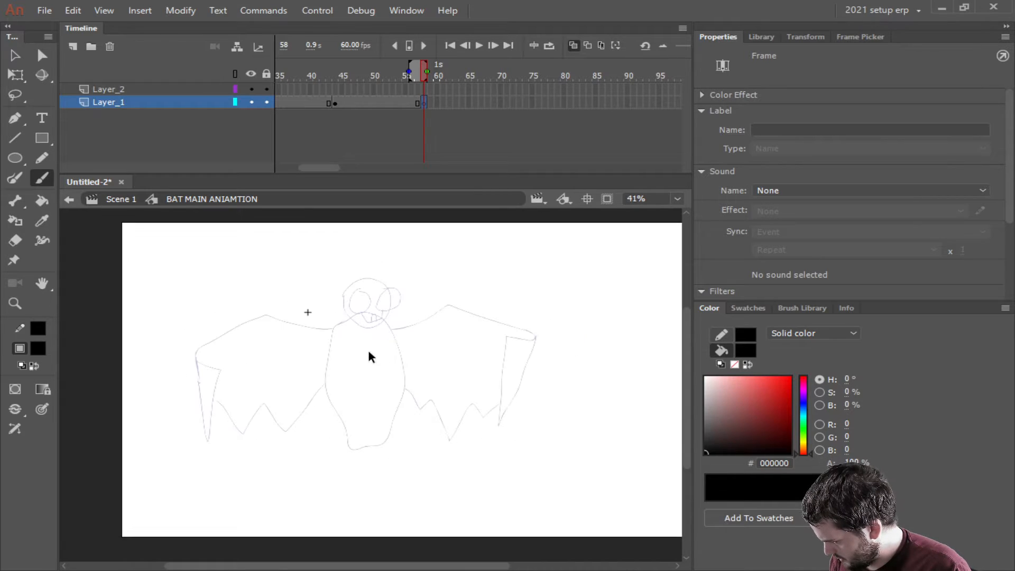
scroll(367, 348, up, 1)
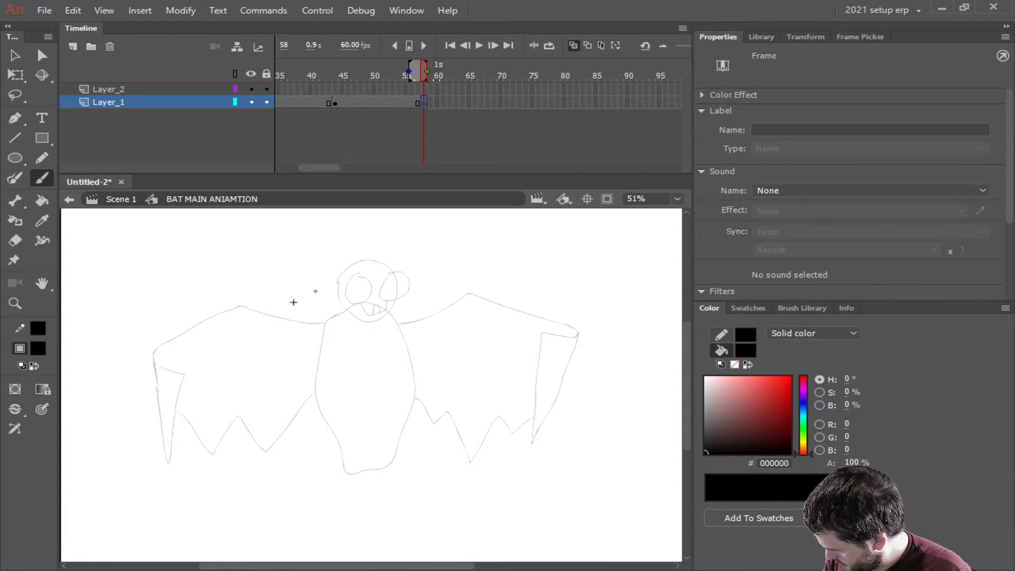
mouse_move(350, 307)
mouse_down()
mouse_move(328, 328)
mouse_move(317, 384)
mouse_move(351, 478)
mouse_move(370, 484)
mouse_move(388, 475)
mouse_move(418, 365)
mouse_move(377, 304)
mouse_move(341, 313)
mouse_up()
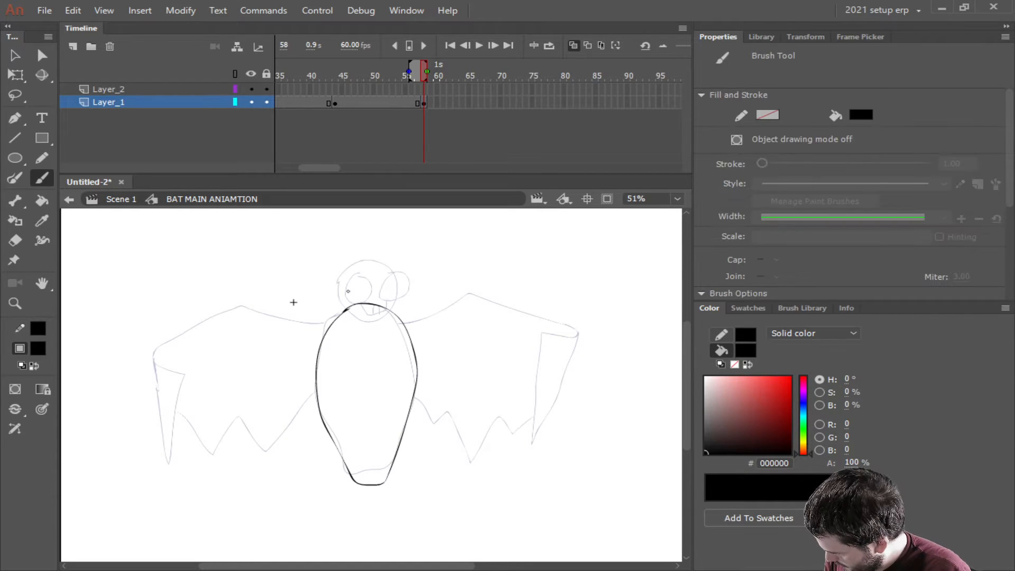
mouse_move(339, 274)
mouse_down()
mouse_move(387, 313)
mouse_move(384, 265)
mouse_move(352, 260)
mouse_up()
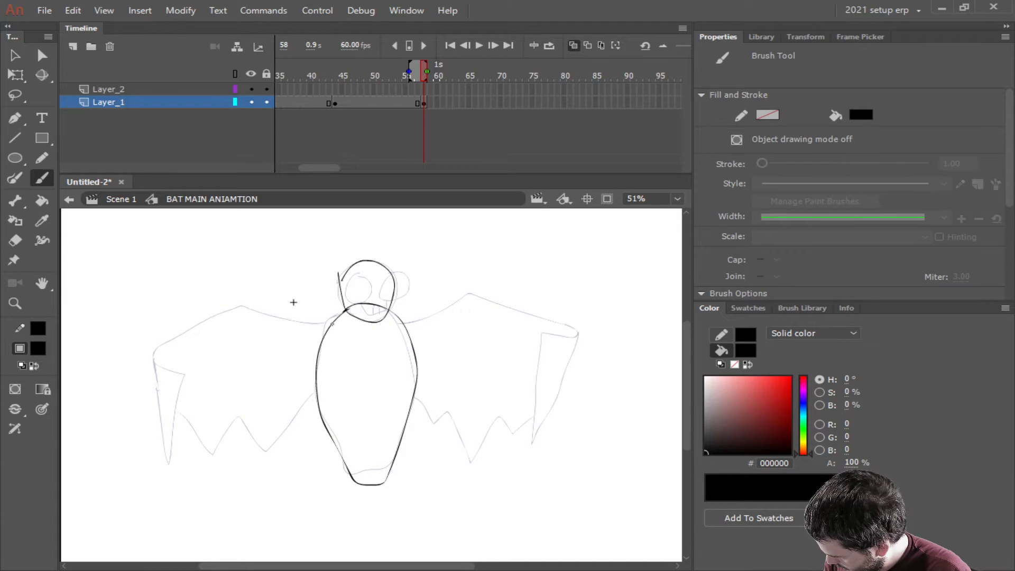
Brush both wings fully spread with pointed joints and jagged lower edges, and complete the bat with clawed feet and facial features.
mouse_move(329, 328)
mouse_down()
mouse_move(280, 320)
mouse_move(222, 273)
mouse_up()
mouse_move(221, 271)
mouse_down()
mouse_move(141, 318)
mouse_move(98, 324)
mouse_move(136, 390)
mouse_move(148, 374)
mouse_move(180, 401)
mouse_move(210, 453)
mouse_move(258, 378)
mouse_move(288, 407)
mouse_move(315, 378)
mouse_up()
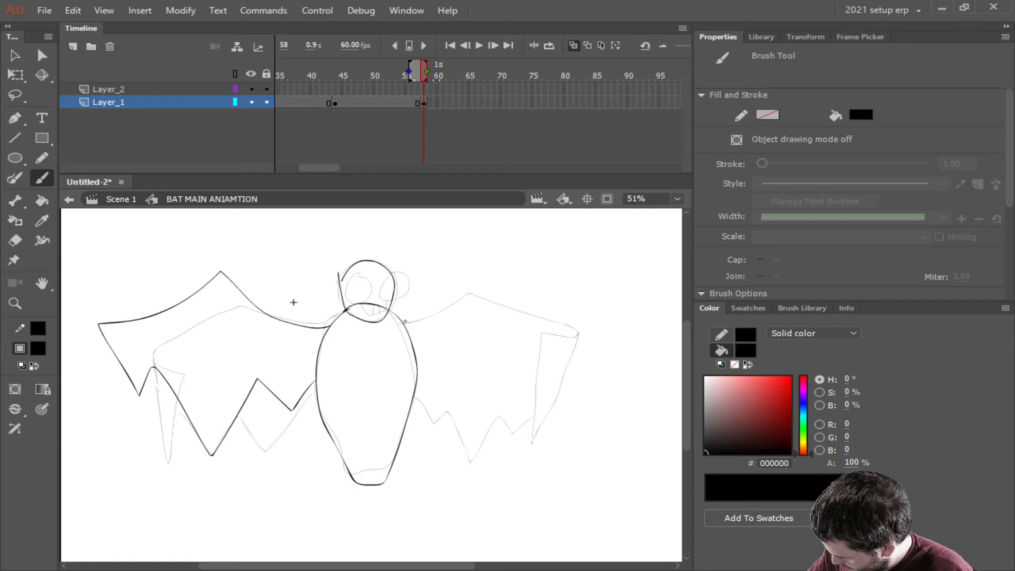
mouse_move(402, 322)
mouse_down()
mouse_move(472, 309)
mouse_move(521, 268)
mouse_move(595, 306)
mouse_move(641, 304)
mouse_move(602, 396)
mouse_move(585, 368)
mouse_move(544, 472)
mouse_move(495, 383)
mouse_move(476, 412)
mouse_move(418, 370)
mouse_up()
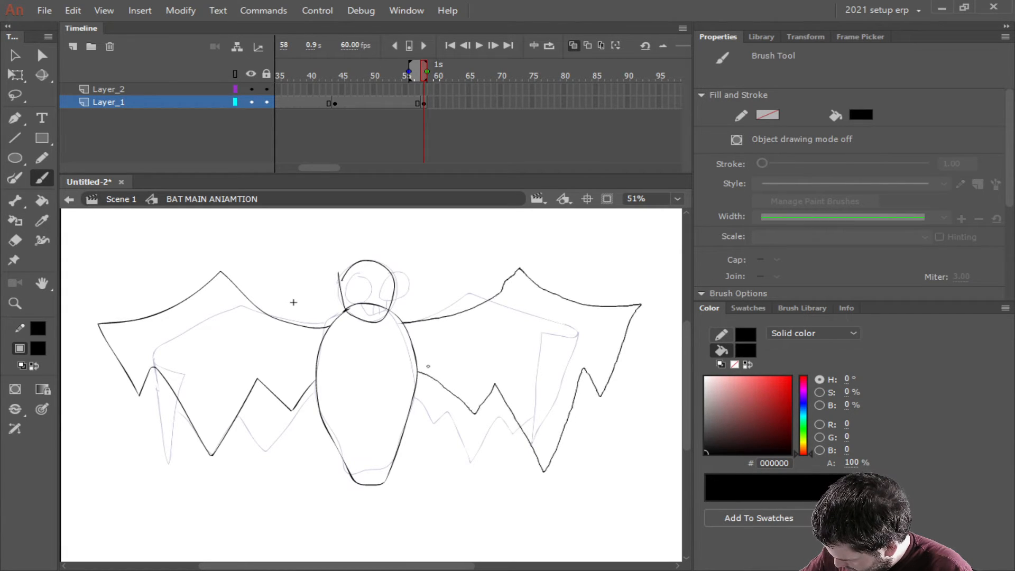
mouse_move(352, 479)
mouse_down()
mouse_move(350, 514)
mouse_move(363, 516)
mouse_move(369, 486)
mouse_move(406, 518)
mouse_move(402, 504)
mouse_move(416, 508)
mouse_move(384, 480)
mouse_up()
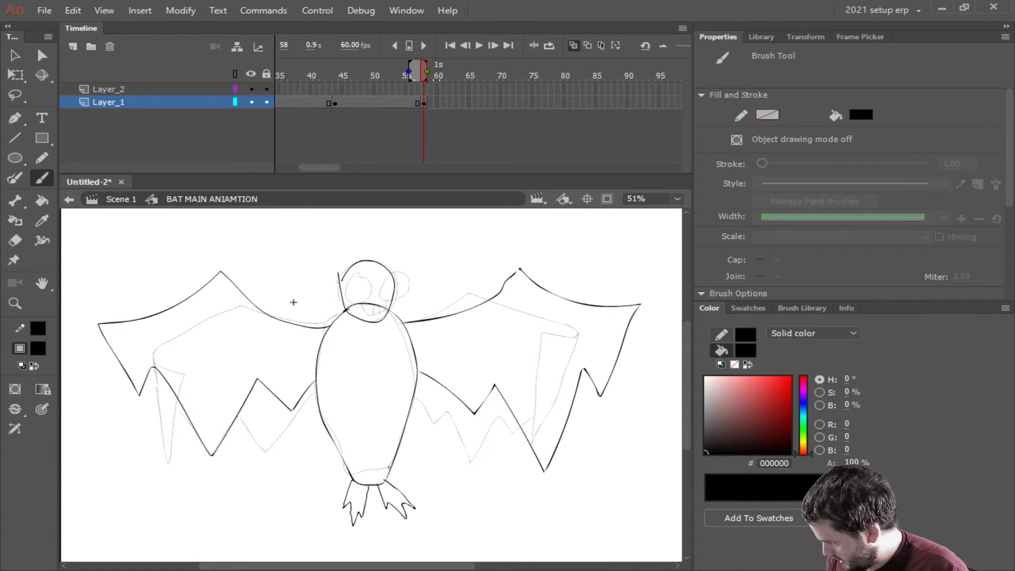
mouse_move(361, 274)
mouse_down()
mouse_move(346, 290)
mouse_move(364, 275)
mouse_move(376, 294)
mouse_move(387, 273)
mouse_move(350, 263)
mouse_move(378, 258)
mouse_move(379, 310)
mouse_up()
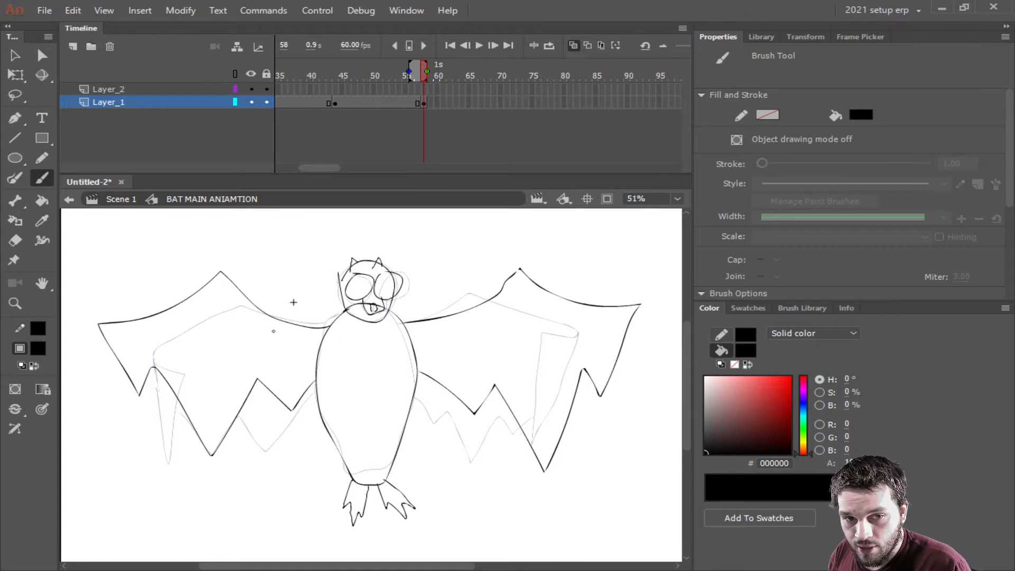
Hold the frame 58 drawing through frame 68 of Layer_1 and add a keyframe at frame 69, cleared of the copied bat.
click(424, 104)
key(F5)
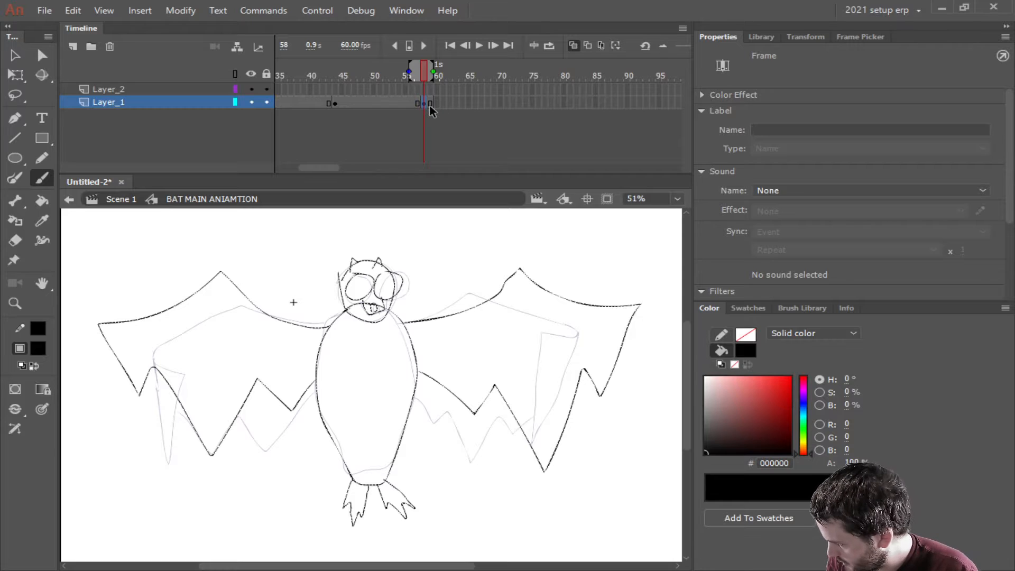
key(F5)
key(F5)
key(F5)
key(F5)
key(F5)
key(F5)
click(493, 104)
key(F6)
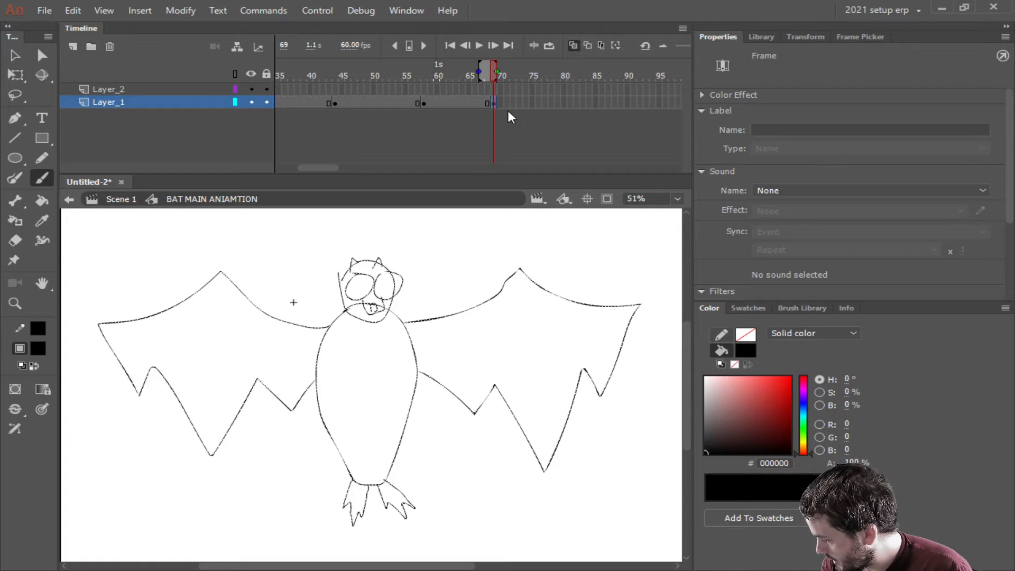
key(Delete)
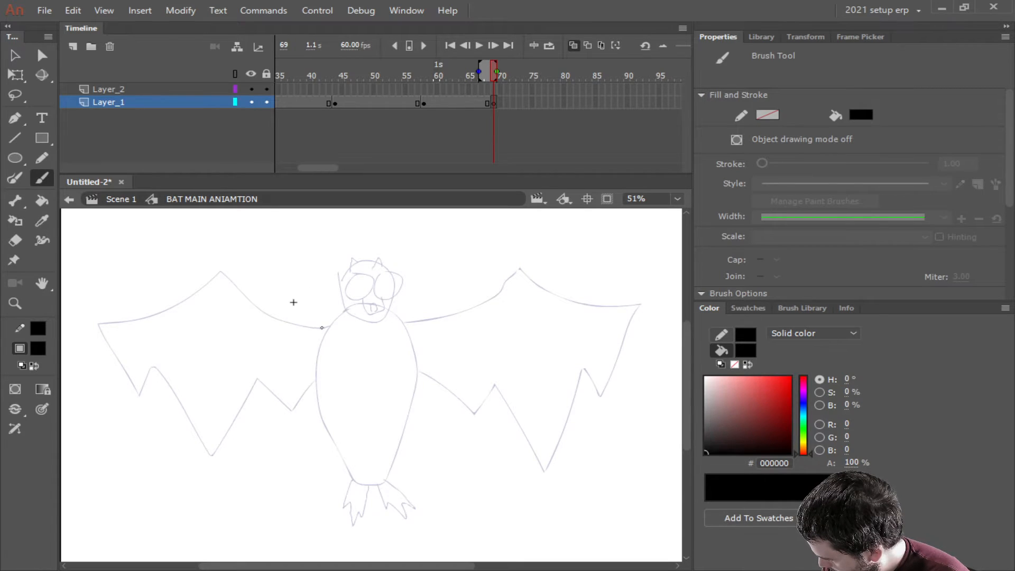
Brush the next bat pose at frame 69 with jagged wings raised higher, including its body, eared head with face, and clawed feet.
mouse_move(322, 328)
mouse_down()
mouse_move(334, 328)
mouse_move(268, 274)
mouse_move(256, 238)
mouse_move(218, 256)
mouse_move(114, 239)
mouse_move(142, 331)
mouse_move(186, 337)
mouse_move(225, 385)
mouse_move(252, 361)
mouse_move(276, 401)
mouse_move(327, 365)
mouse_up()
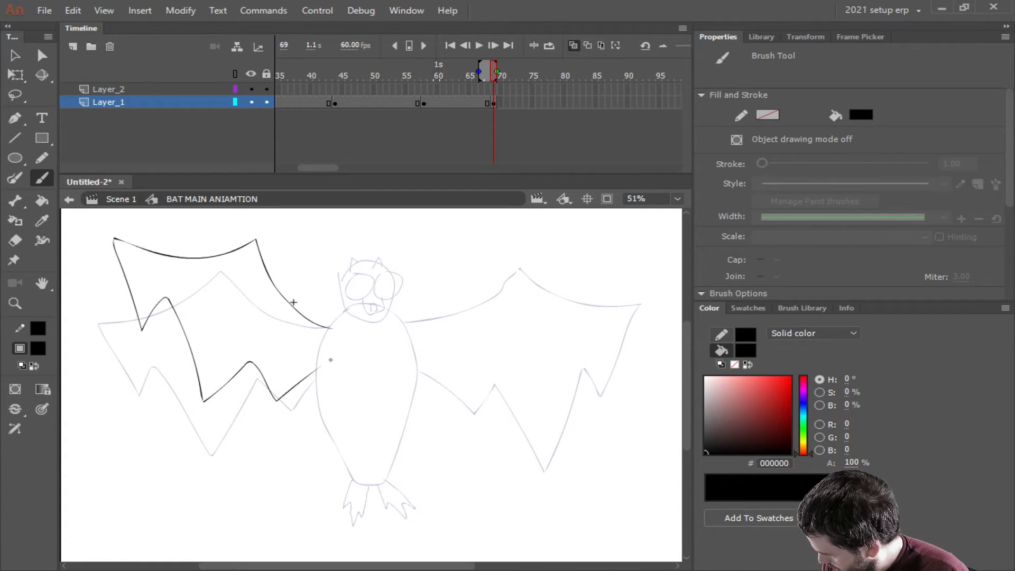
mouse_move(402, 325)
mouse_down()
mouse_move(442, 311)
mouse_move(504, 242)
mouse_move(550, 273)
mouse_move(659, 273)
mouse_move(627, 354)
mouse_move(609, 330)
mouse_move(569, 428)
mouse_move(520, 369)
mouse_move(488, 411)
mouse_move(412, 367)
mouse_up()
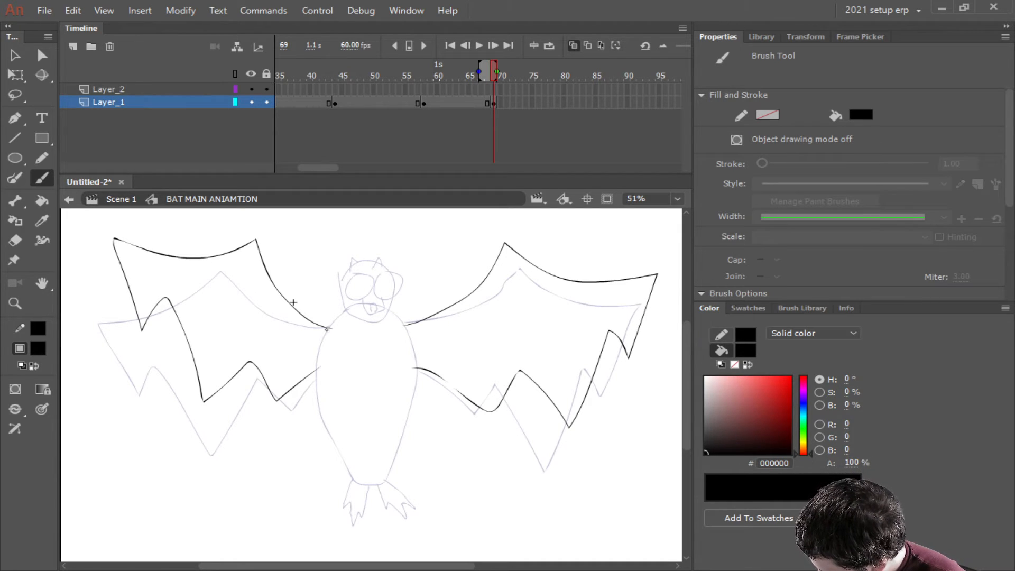
mouse_move(326, 321)
mouse_down()
mouse_move(315, 405)
mouse_move(356, 480)
mouse_move(381, 488)
mouse_move(395, 460)
mouse_move(412, 348)
mouse_move(400, 317)
mouse_move(360, 304)
mouse_move(319, 324)
mouse_up()
mouse_move(339, 273)
mouse_down()
mouse_move(368, 324)
mouse_move(398, 288)
mouse_move(359, 261)
mouse_move(343, 274)
mouse_move(373, 286)
mouse_move(391, 272)
mouse_move(372, 317)
mouse_move(381, 299)
mouse_move(372, 302)
mouse_move(380, 313)
mouse_up()
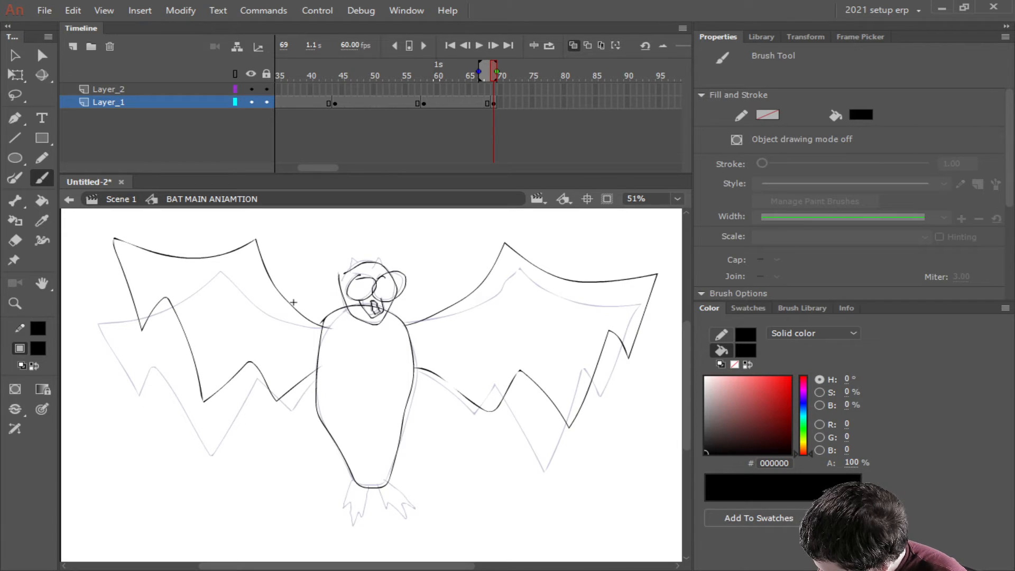
mouse_move(348, 277)
mouse_down()
mouse_move(362, 259)
mouse_move(385, 272)
mouse_up()
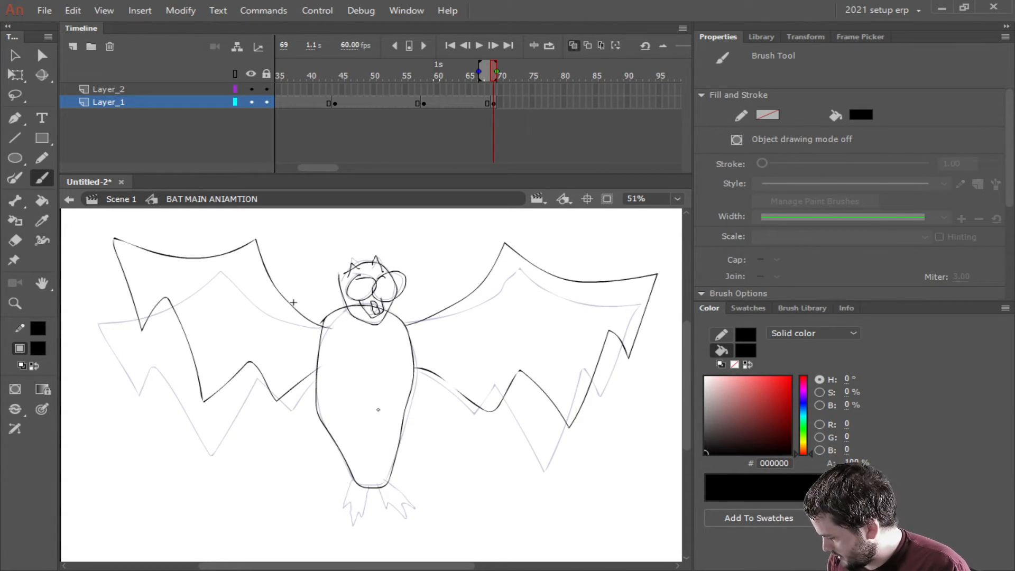
mouse_move(352, 481)
mouse_down()
mouse_move(353, 531)
mouse_move(368, 509)
mouse_move(367, 483)
mouse_move(391, 507)
mouse_move(410, 515)
mouse_move(419, 507)
mouse_move(396, 469)
mouse_up()
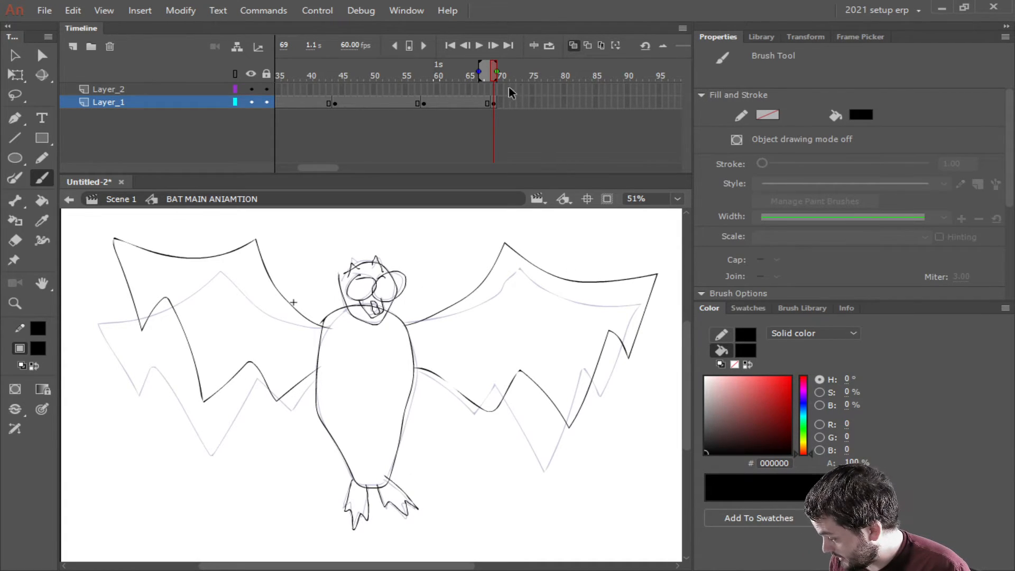
Hold the frame 69 drawing through frame 76 of Layer_1 and insert a blank keyframe at frame 77.
click(492, 102)
key(F5)
key(F5)
key(F5)
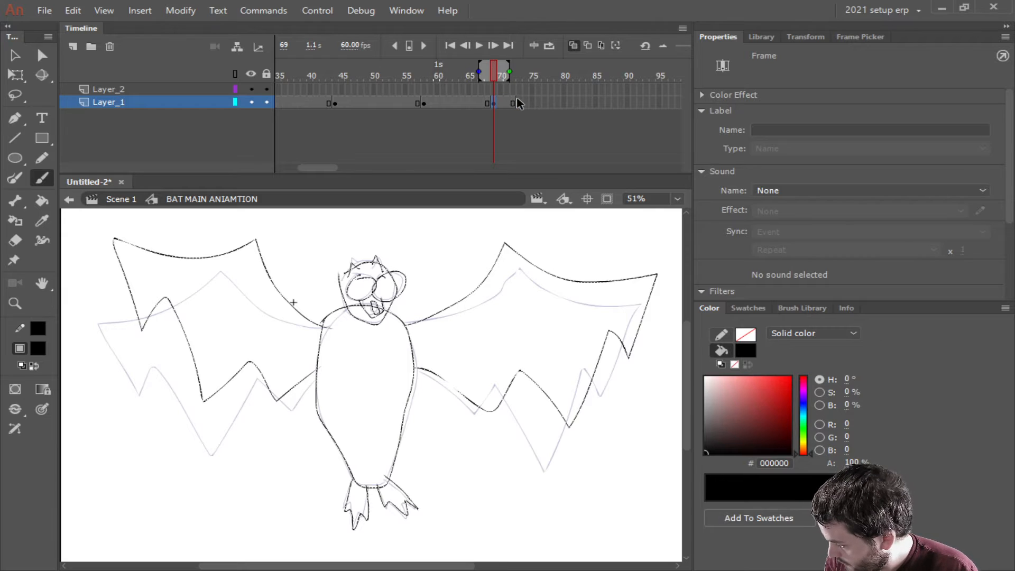
key(F5)
key(F5)
click(544, 102)
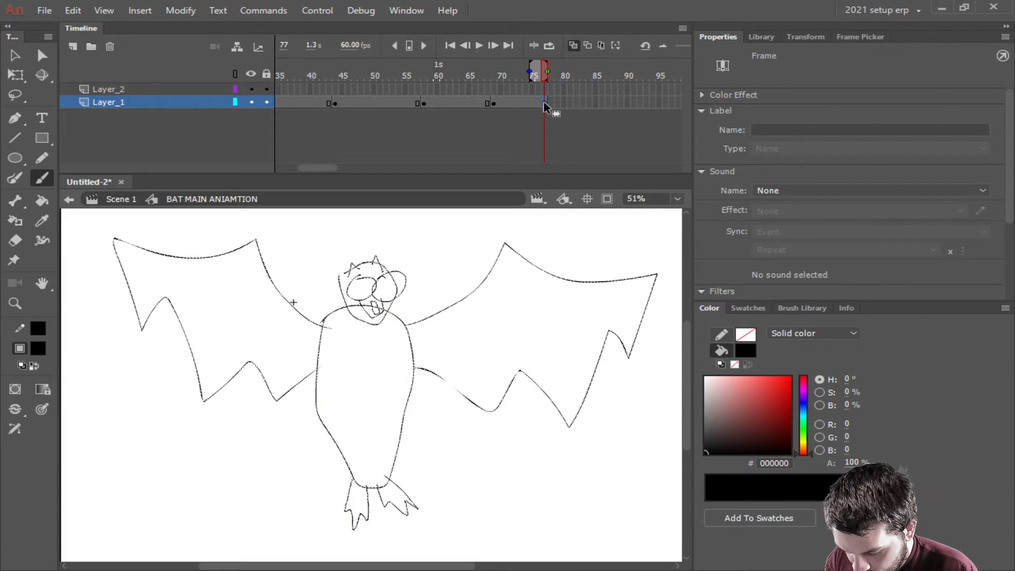
key(F7)
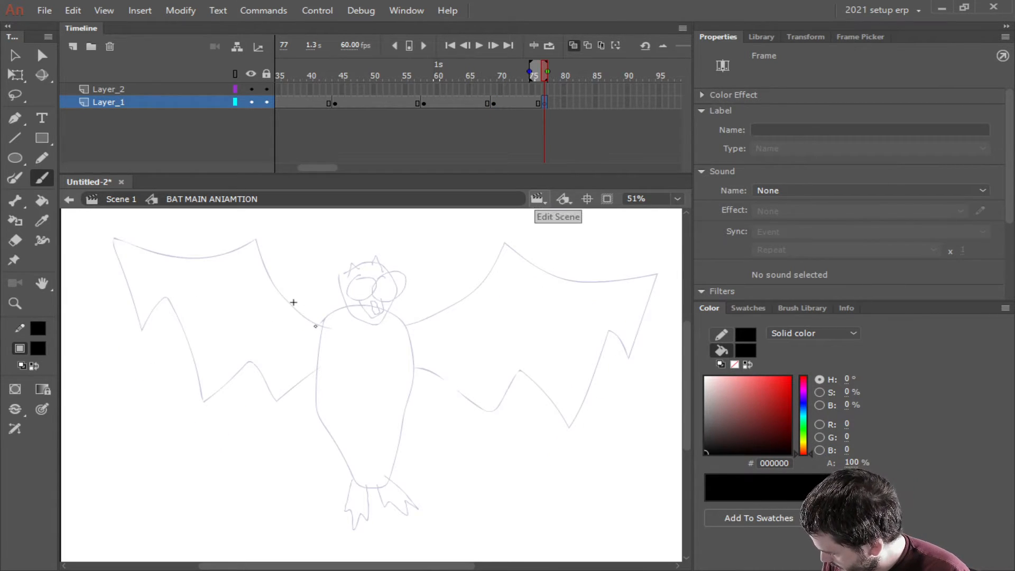
Compare the spread-wing poses between frames 59 and 77 of Layer_1.
click(432, 102)
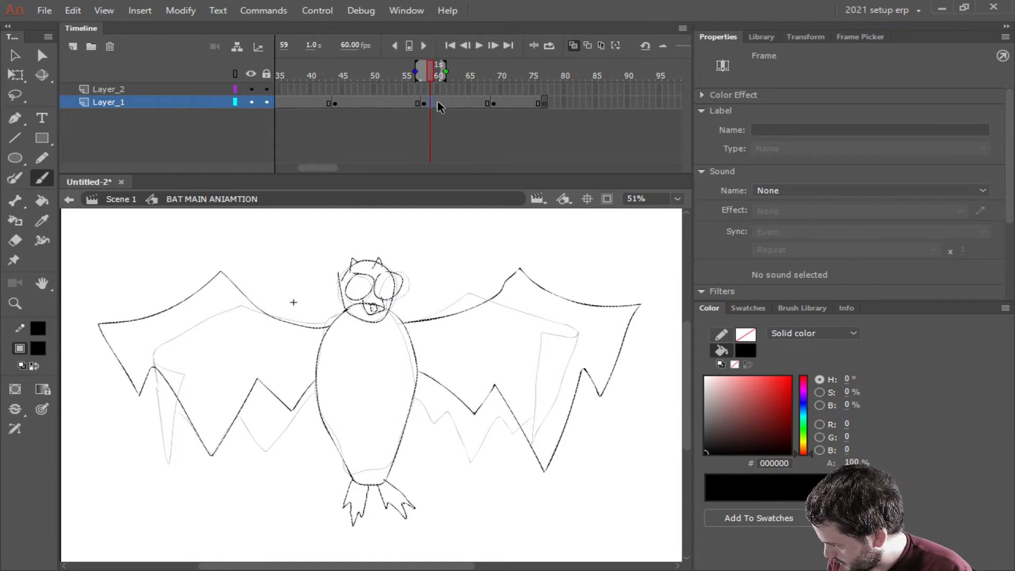
click(547, 102)
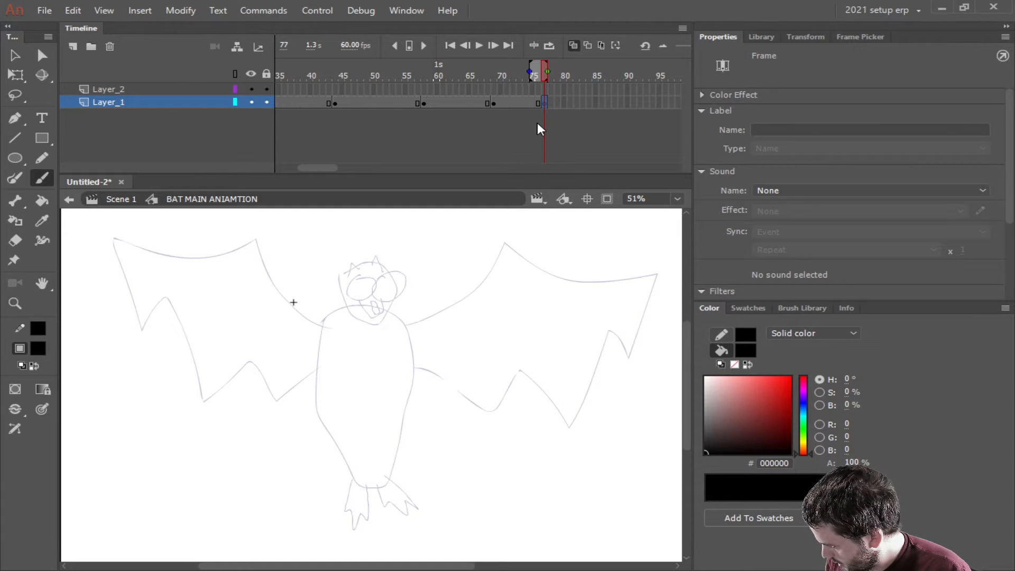
drag(503, 104, 471, 101)
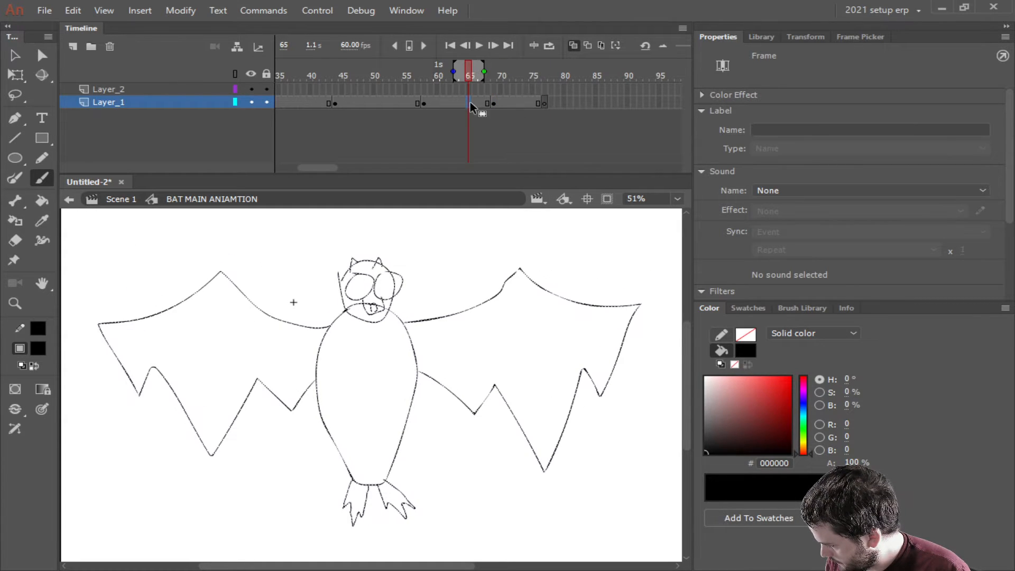
Paste the copied frame 58 bat pose in place at frame 77 of Layer_1 and shift it slightly toward the right.
click(546, 103)
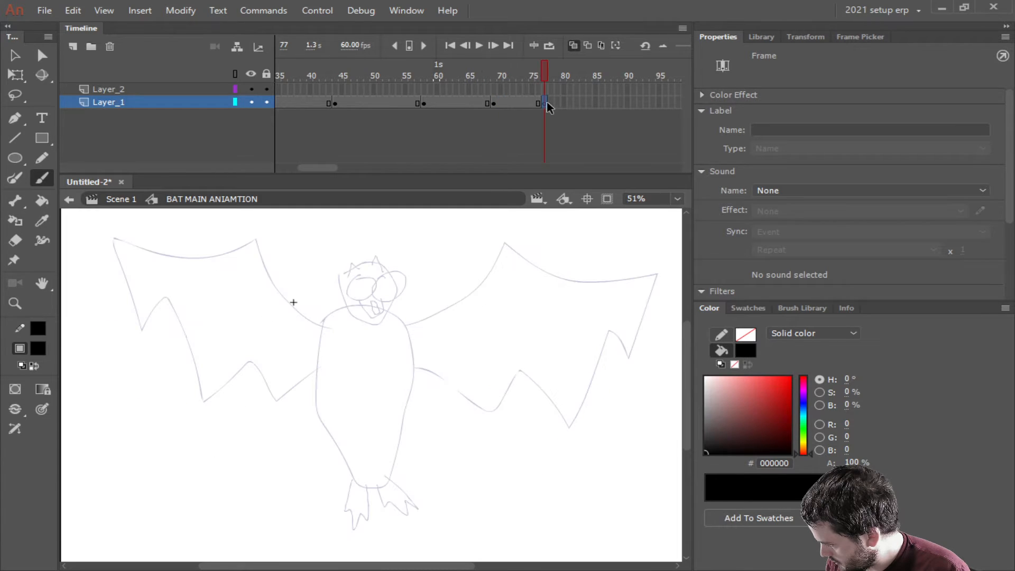
key(ctrl+shift+v)
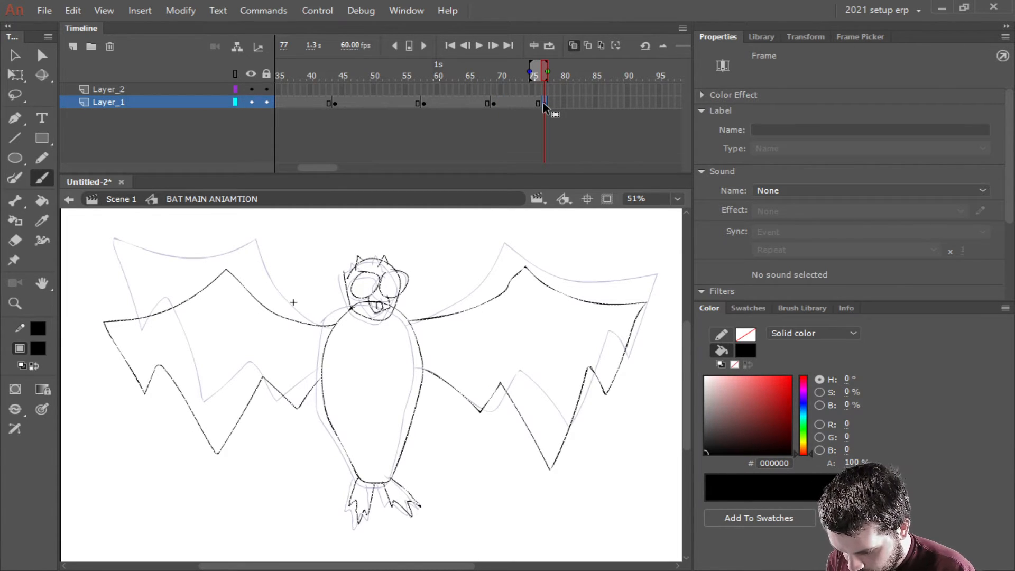
drag(544, 102, 554, 110)
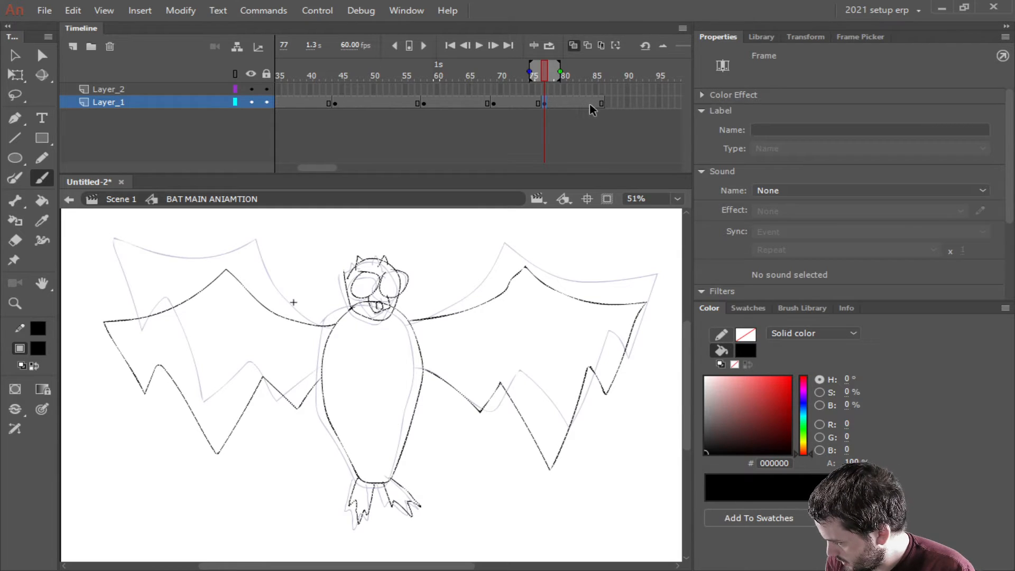
Hold the frame 77 drawing through frame 87 of Layer_1 and insert a blank keyframe at frame 88.
click(615, 103)
key(F5)
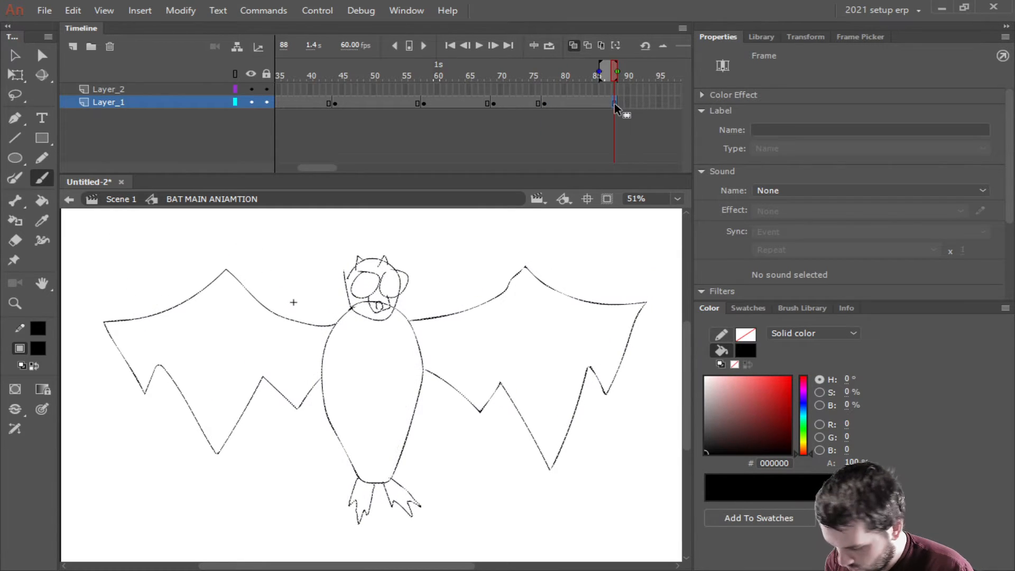
key(F7)
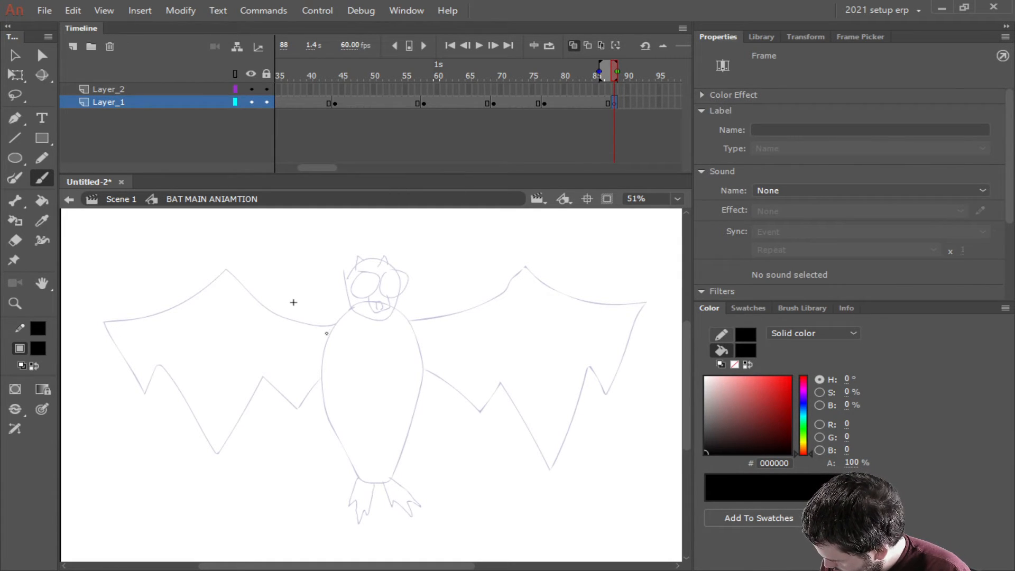
Brush the bat's lowered jagged wings, shoulders and rounded lower body at frame 88, with short dashes along the body sides.
mouse_move(333, 328)
mouse_down()
mouse_move(274, 352)
mouse_move(239, 346)
mouse_move(216, 318)
mouse_move(206, 354)
mouse_move(171, 392)
mouse_move(108, 407)
mouse_move(168, 472)
mouse_move(177, 447)
mouse_move(258, 524)
mouse_move(261, 433)
mouse_move(309, 455)
mouse_move(324, 401)
mouse_up()
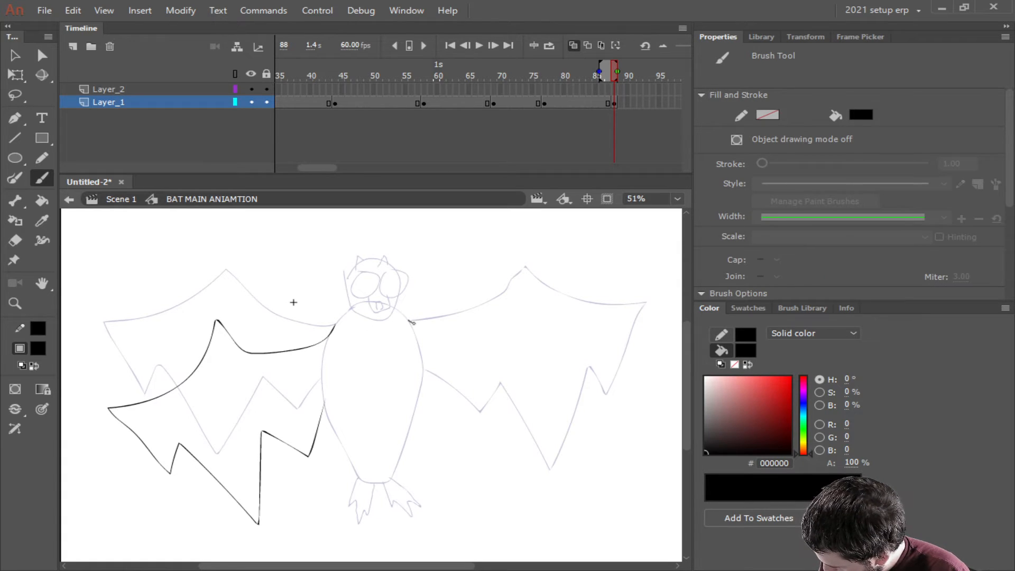
mouse_move(410, 321)
mouse_down()
mouse_move(477, 331)
mouse_move(519, 310)
mouse_move(567, 358)
mouse_move(629, 379)
mouse_move(566, 439)
mouse_move(564, 420)
mouse_move(551, 430)
mouse_move(489, 500)
mouse_move(478, 397)
mouse_move(450, 424)
mouse_move(421, 383)
mouse_up()
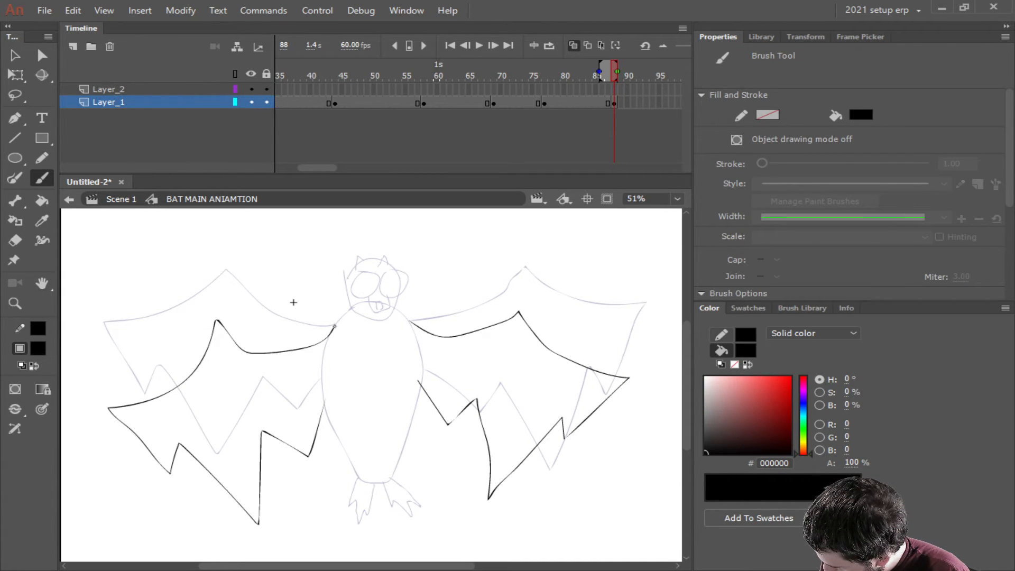
drag(331, 330, 352, 307)
drag(415, 321, 397, 312)
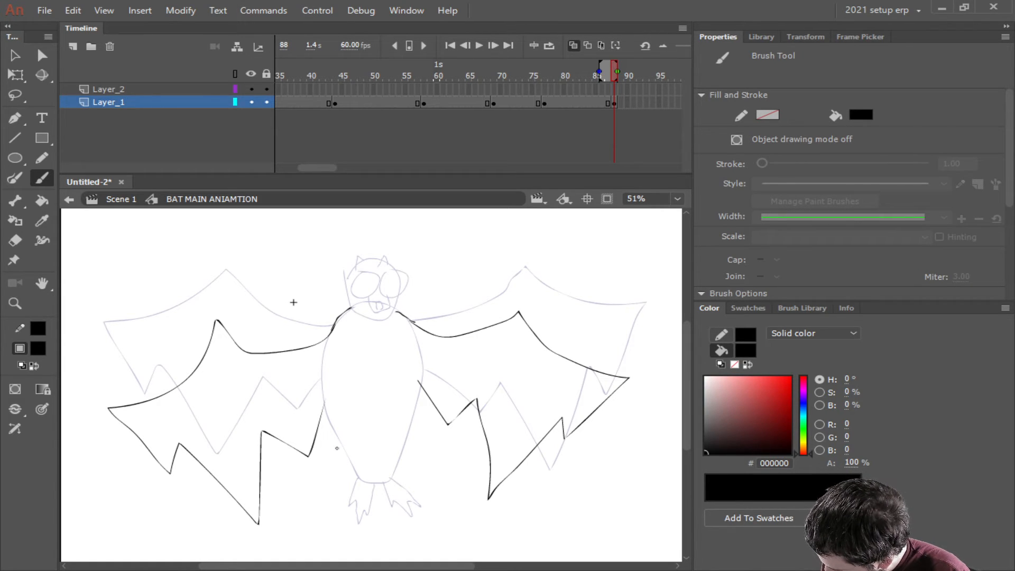
mouse_move(326, 407)
mouse_down()
mouse_move(350, 474)
mouse_move(389, 478)
mouse_move(417, 379)
mouse_up()
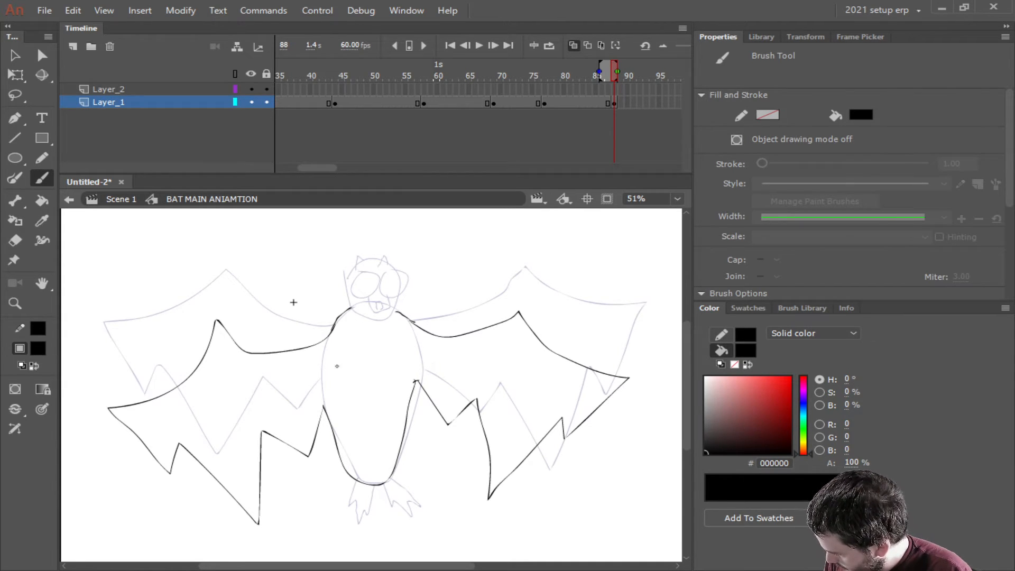
drag(322, 377, 321, 382)
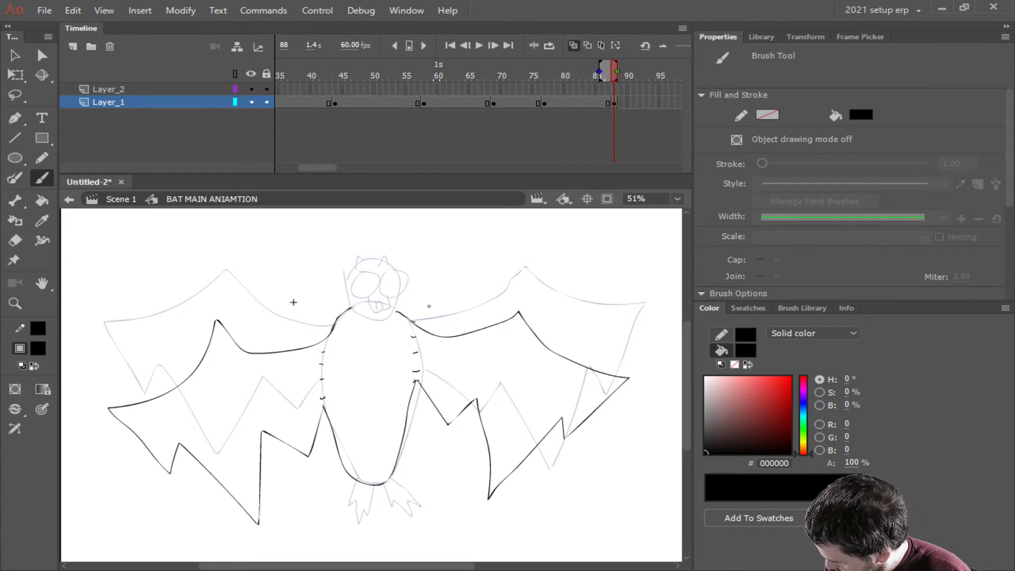
Brush the clawed feet and the round head with large eyes, open mouth and pointed ears onto the frame 88 bat.
mouse_move(350, 479)
mouse_down()
mouse_move(345, 507)
mouse_move(356, 506)
mouse_move(358, 525)
mouse_move(375, 486)
mouse_move(412, 515)
mouse_move(420, 506)
mouse_move(389, 475)
mouse_up()
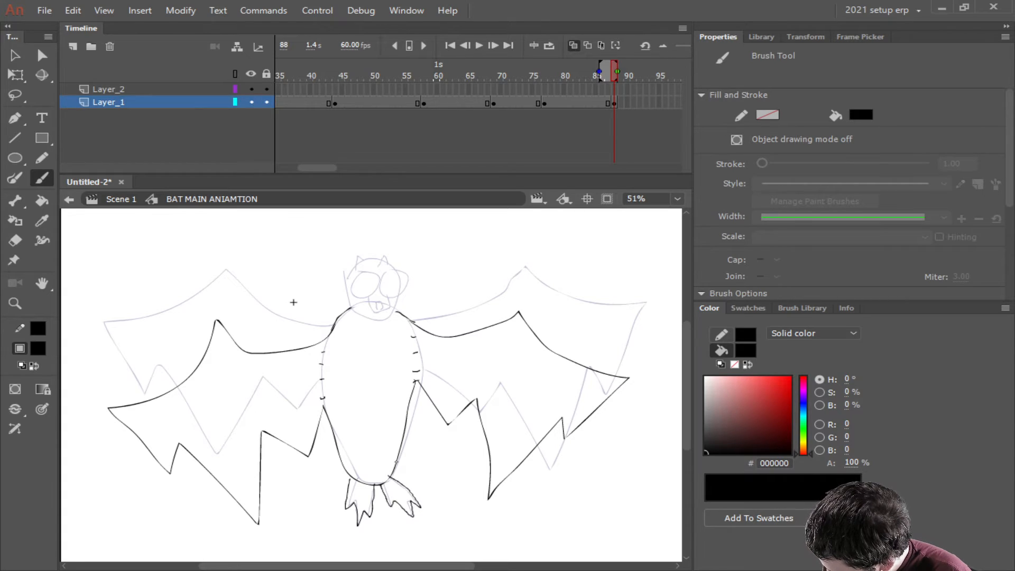
mouse_move(350, 292)
mouse_down()
mouse_move(362, 318)
mouse_move(391, 314)
mouse_move(405, 290)
mouse_move(390, 261)
mouse_move(363, 256)
mouse_move(347, 285)
mouse_move(348, 295)
mouse_move(351, 285)
mouse_move(380, 294)
mouse_move(367, 269)
mouse_move(394, 295)
mouse_move(403, 266)
mouse_move(379, 269)
mouse_move(370, 305)
mouse_move(384, 311)
mouse_move(394, 292)
mouse_move(376, 303)
mouse_move(383, 308)
mouse_up()
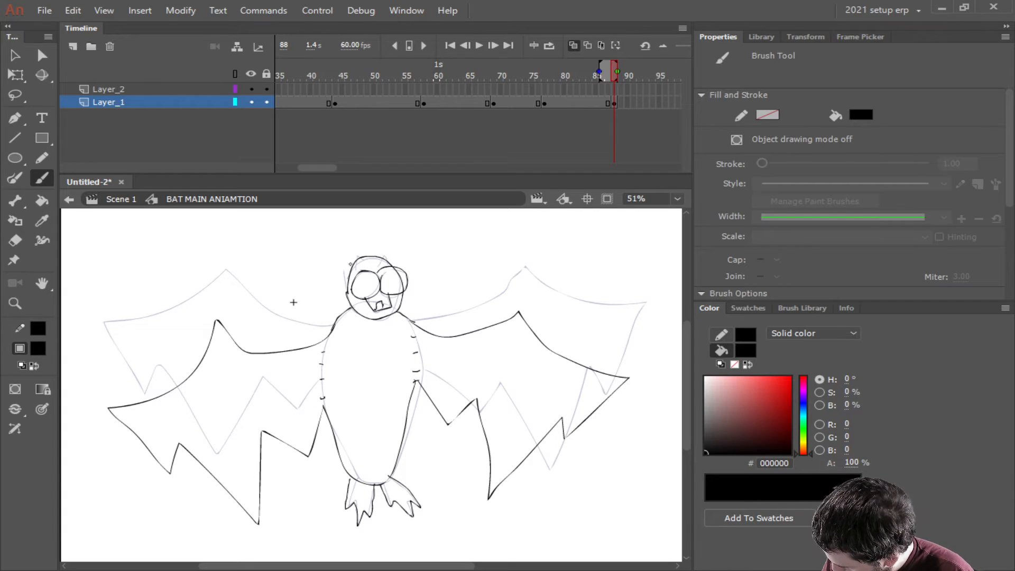
mouse_move(350, 264)
mouse_down()
mouse_move(384, 253)
mouse_move(389, 263)
mouse_up()
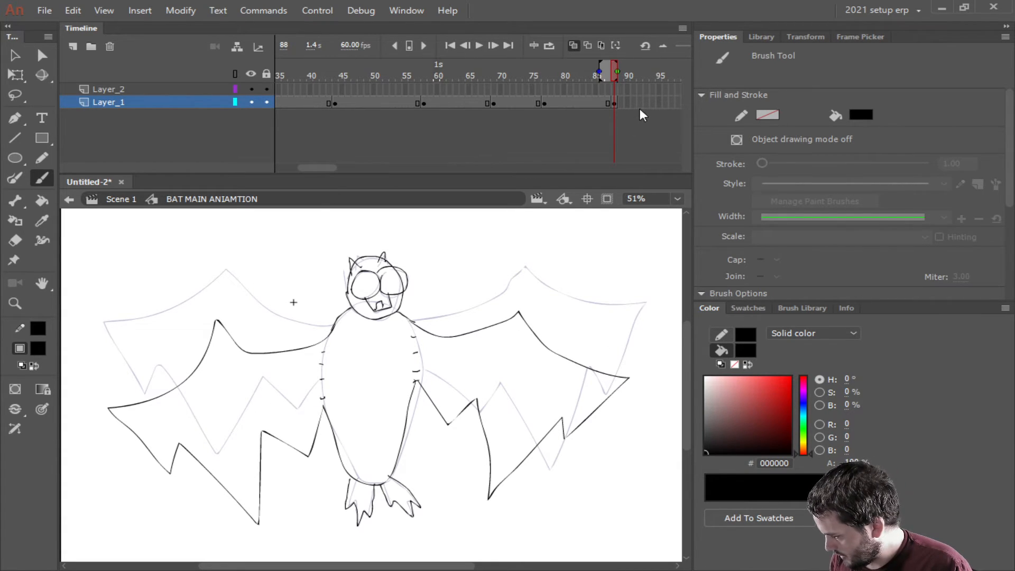
Hold the frame 88 bat drawing through frame 95 of Layer_1.
click(617, 104)
key(F5)
key(F5)
key(F5)
key(F5)
key(F5)
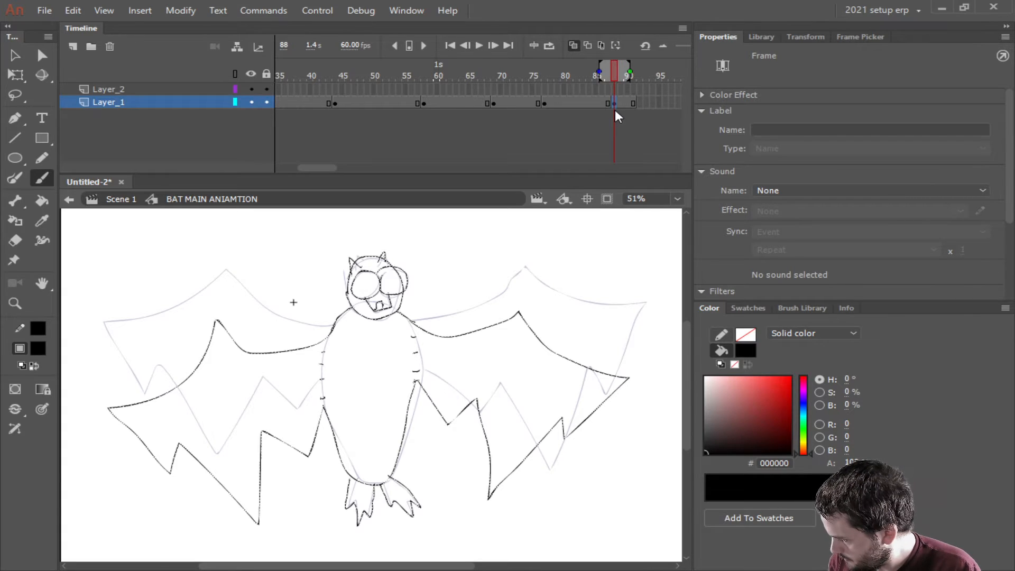
key(F5)
key(F5)
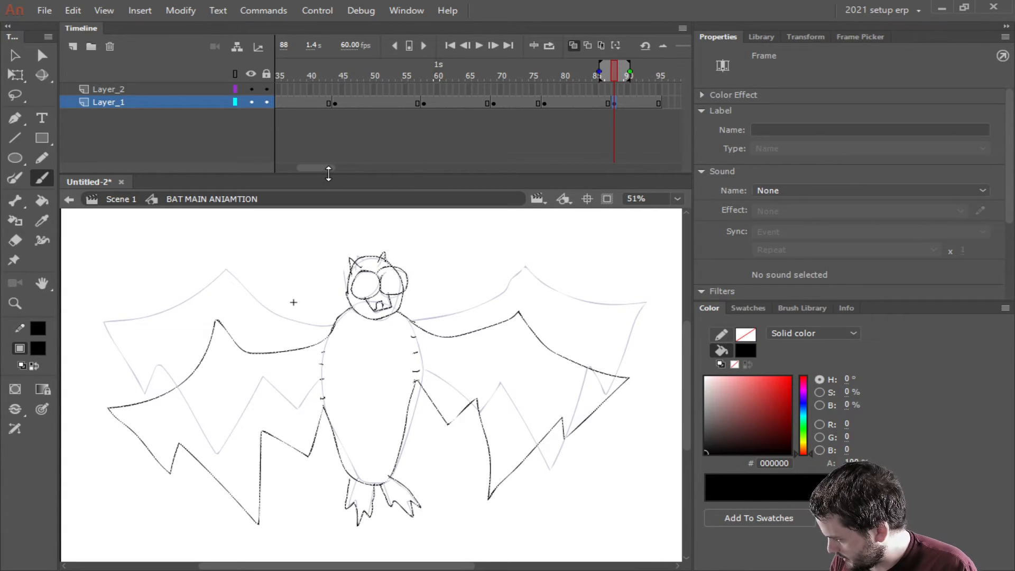
Play the wing-flap animation from frame 57 through frame 95 to check its timing.
drag(325, 170, 330, 170)
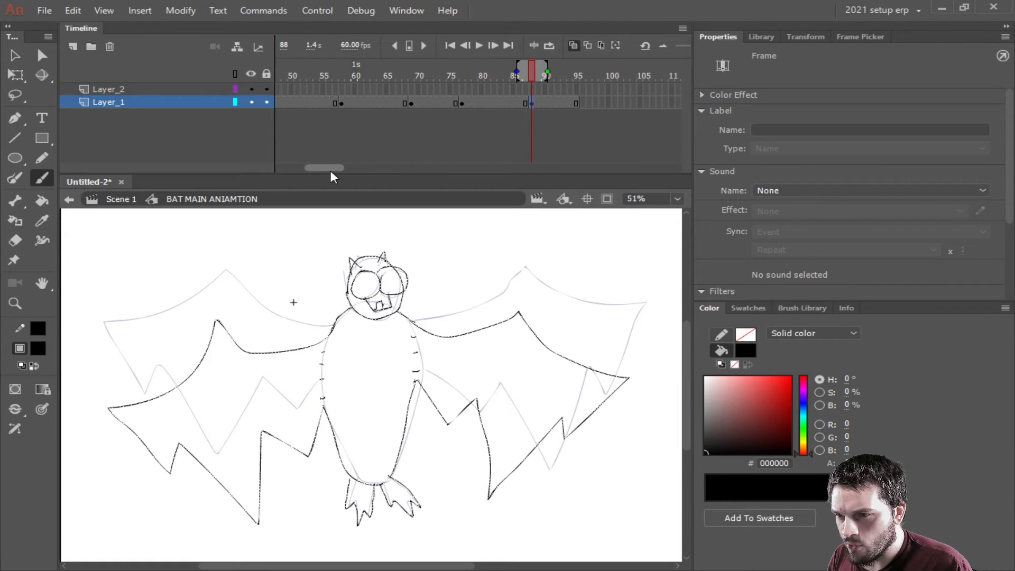
drag(330, 170, 327, 170)
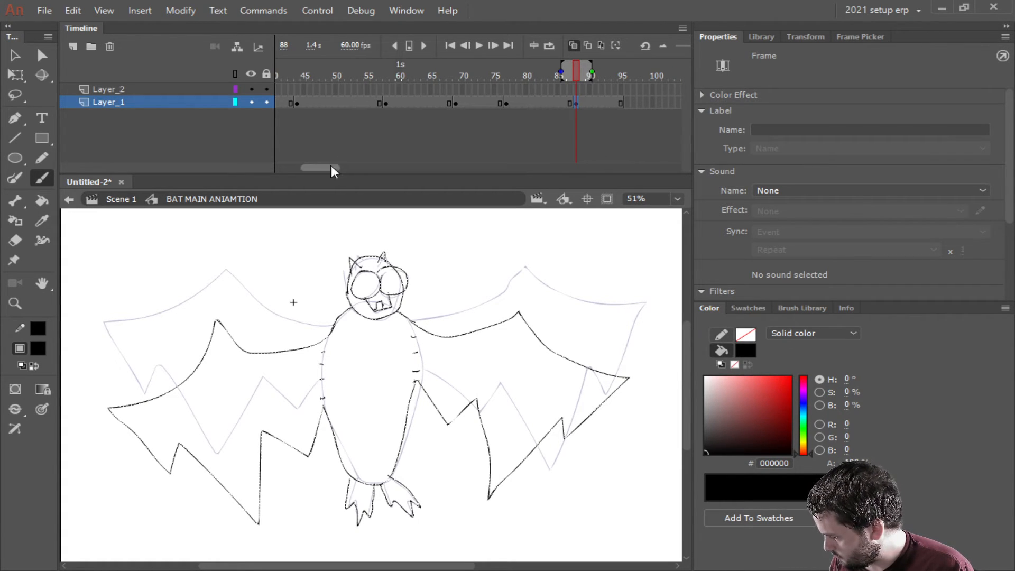
click(387, 102)
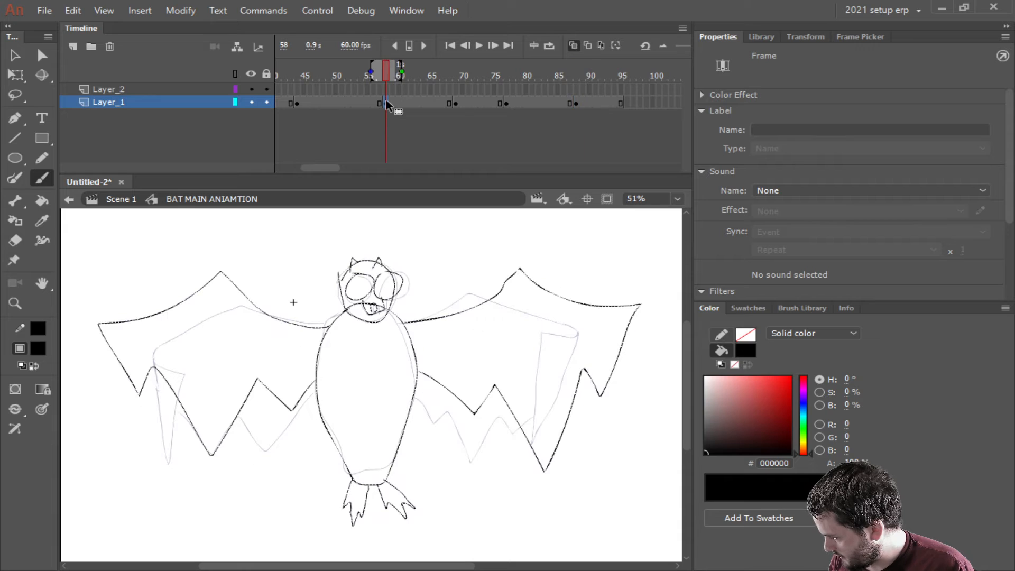
drag(418, 75, 622, 105)
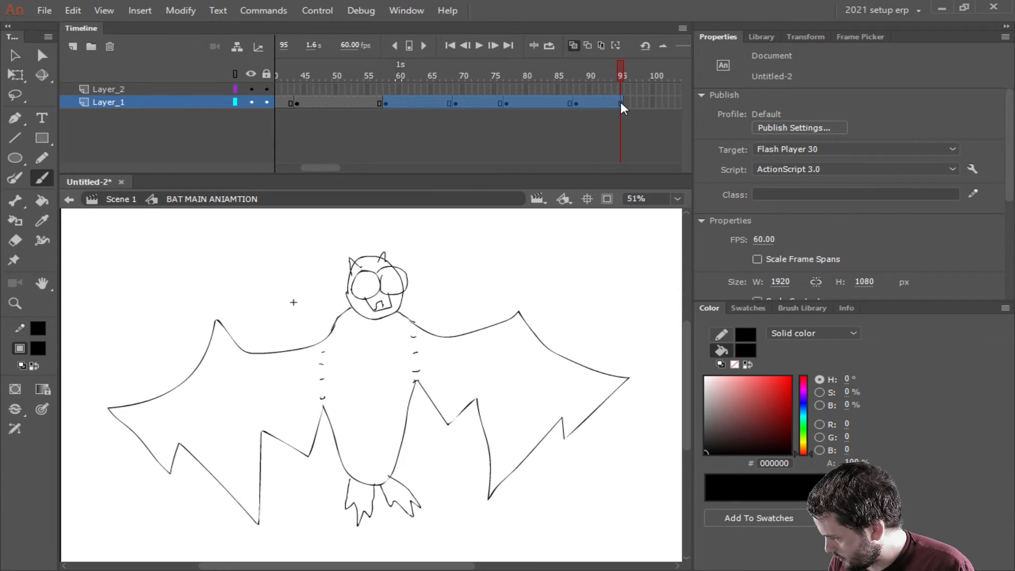
click(381, 68)
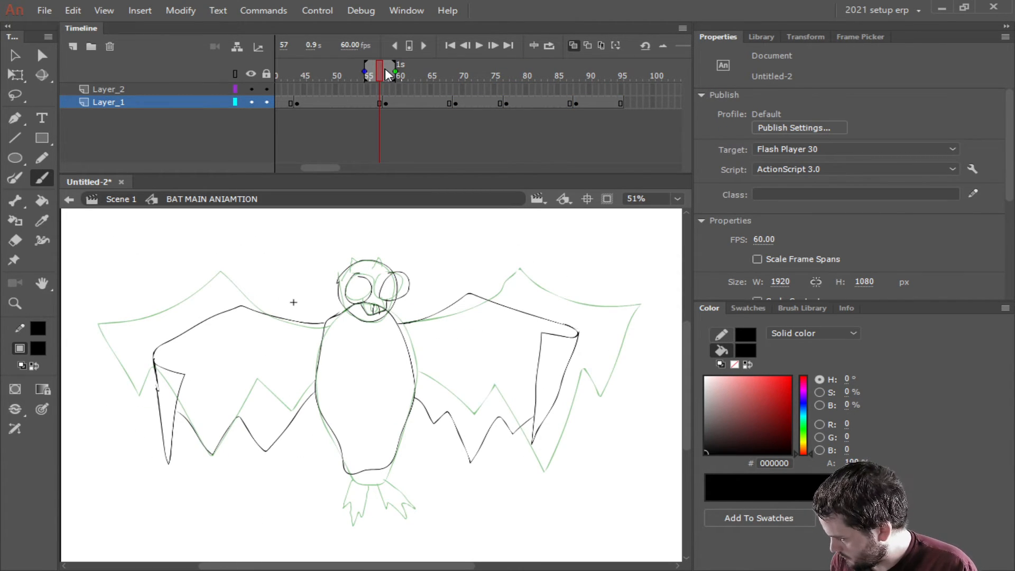
key(Return)
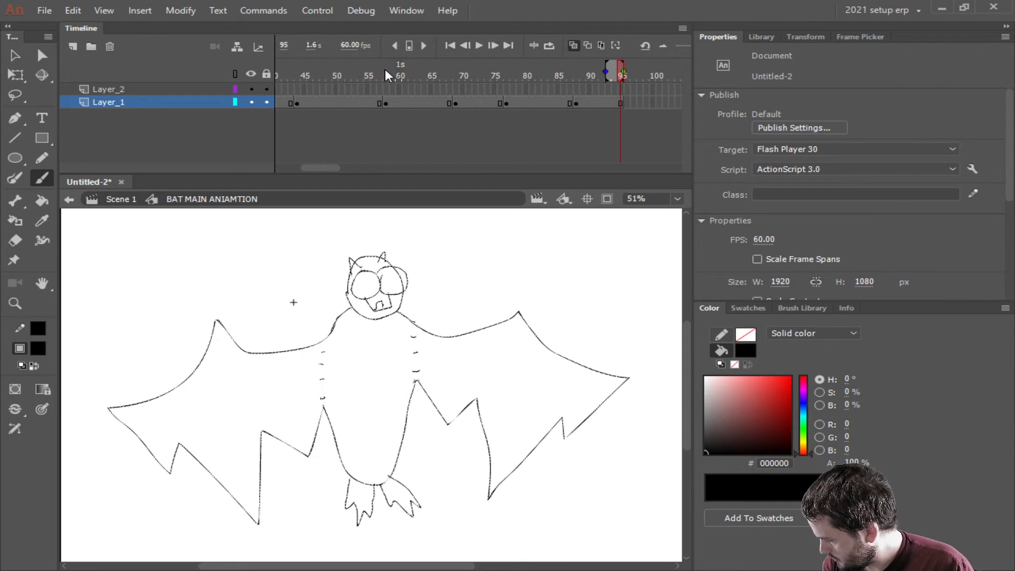
Remove three frames each from the holds of the frame 58 pose and the repeated spread-wing pose in Layer_1.
drag(419, 98, 405, 100)
right_click(405, 99)
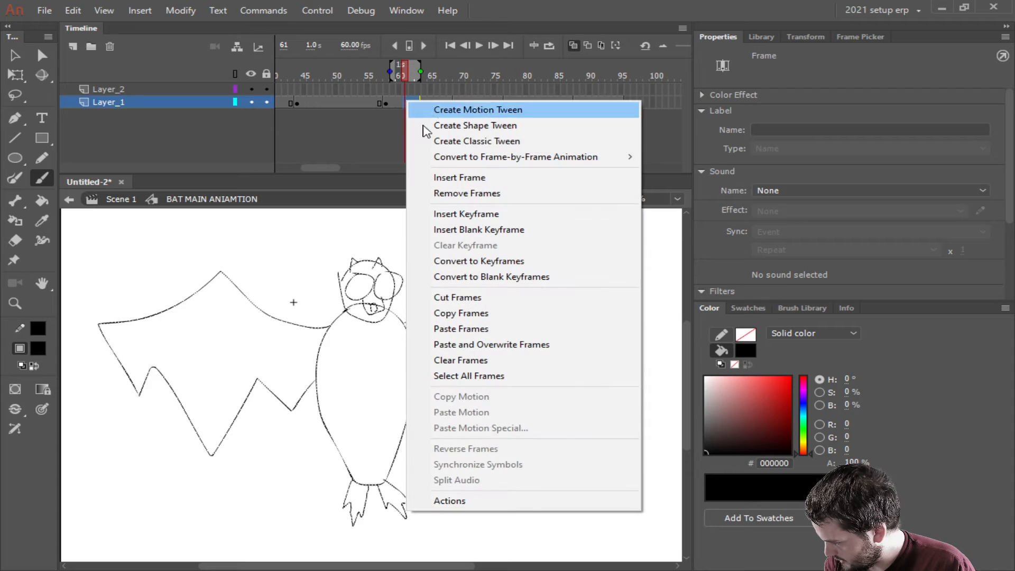
click(458, 192)
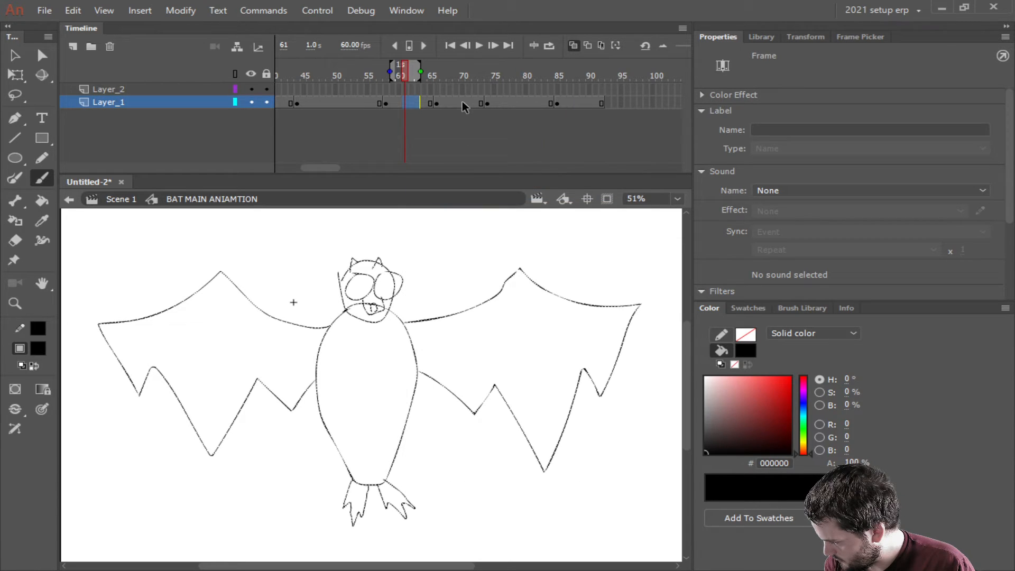
click(519, 101)
right_click(519, 102)
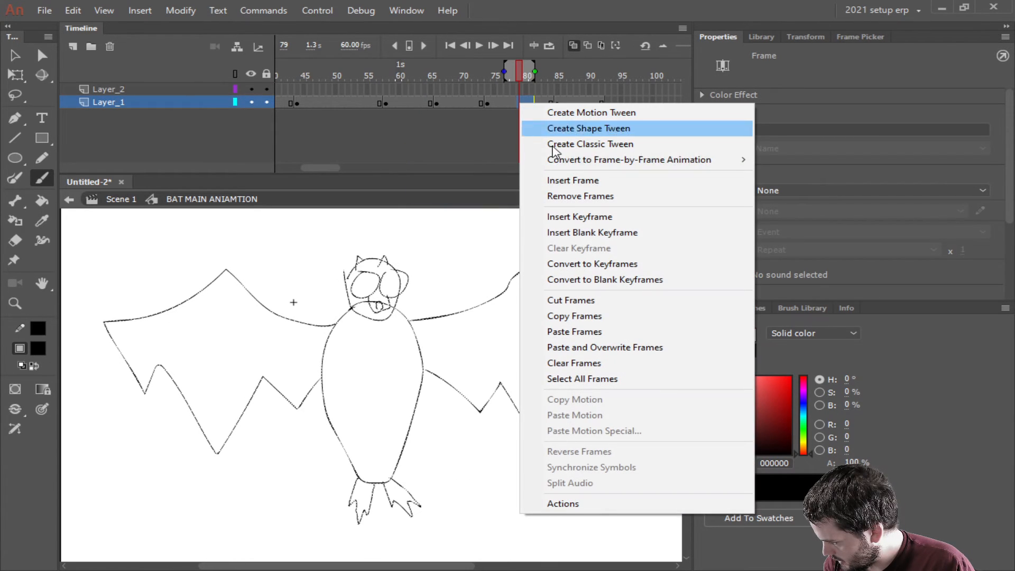
click(565, 198)
Remove two frames from the lowered-wing pose's hold and two more from the frame 58 pose's hold.
drag(566, 102, 558, 103)
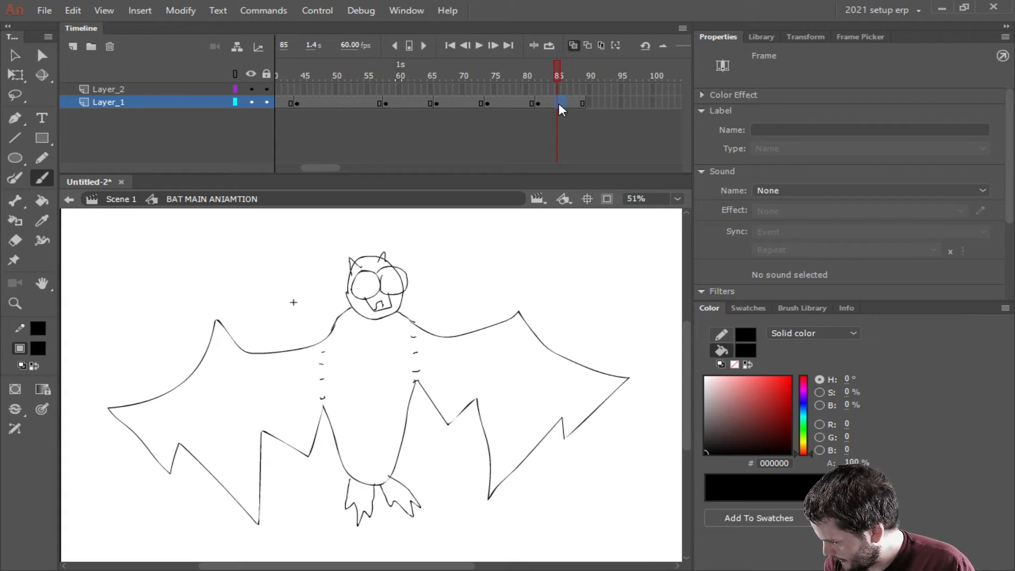
right_click(558, 103)
click(567, 199)
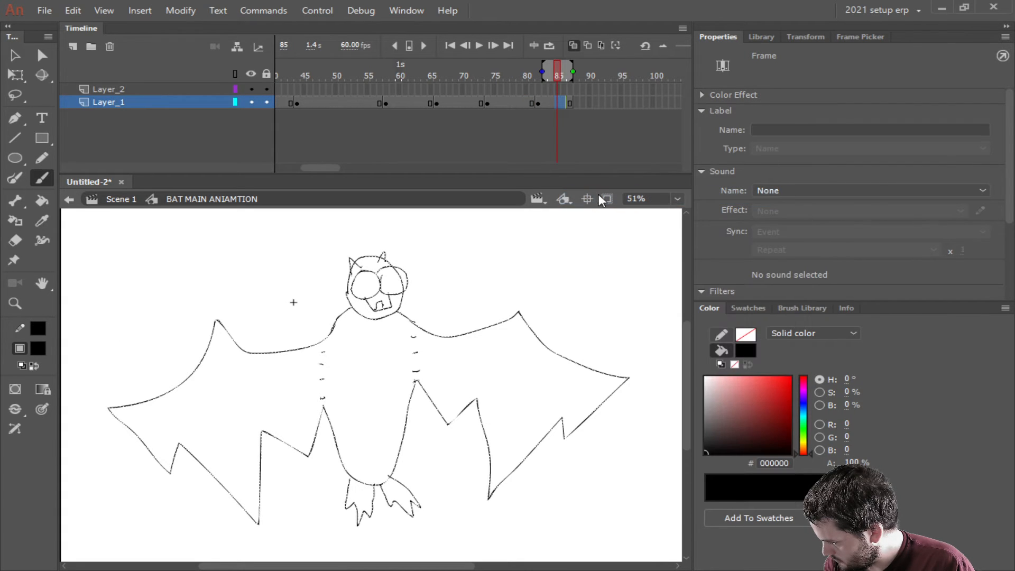
click(411, 103)
right_click(411, 104)
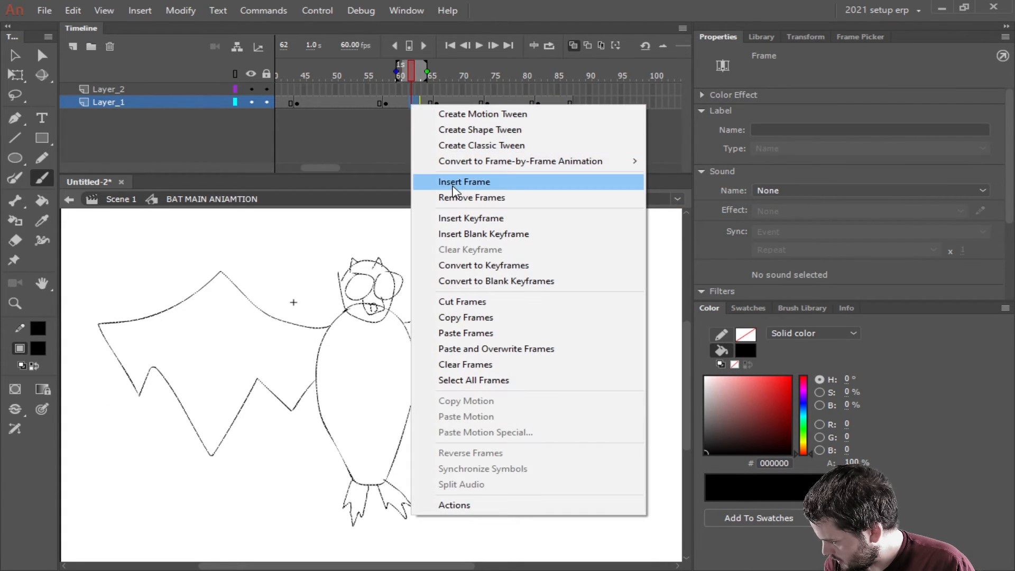
click(455, 197)
click(439, 102)
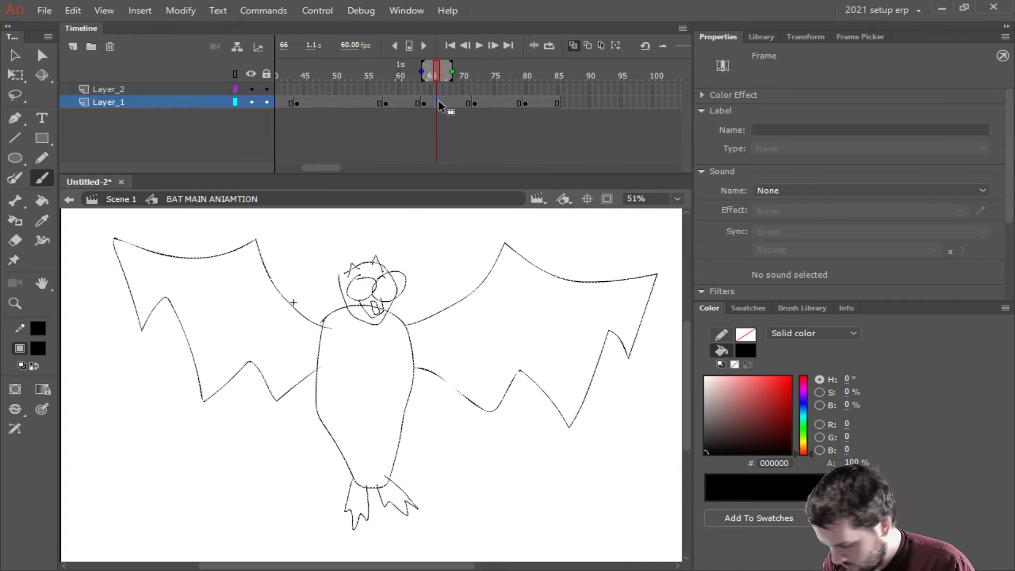
double_click(439, 103)
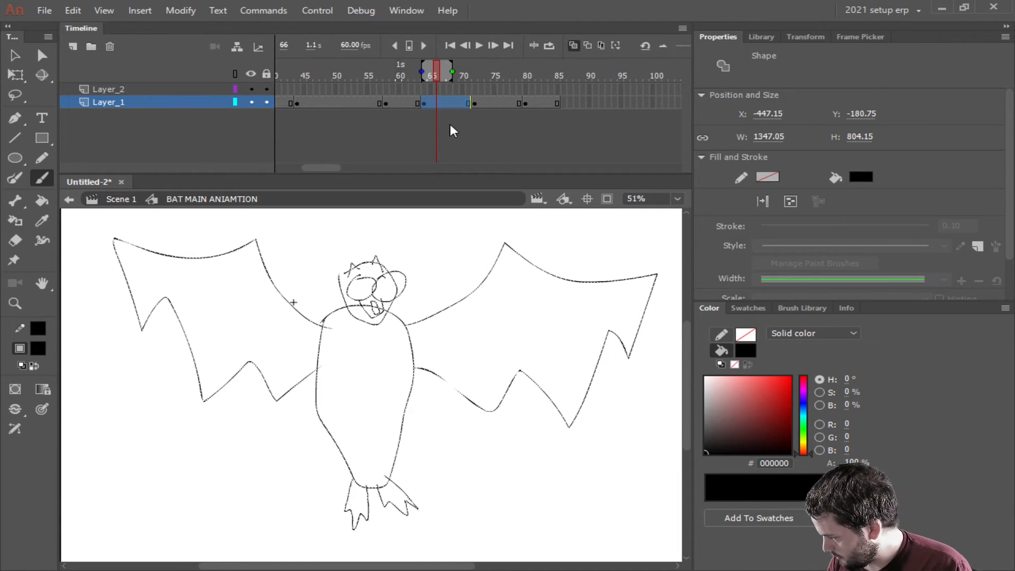
click(437, 105)
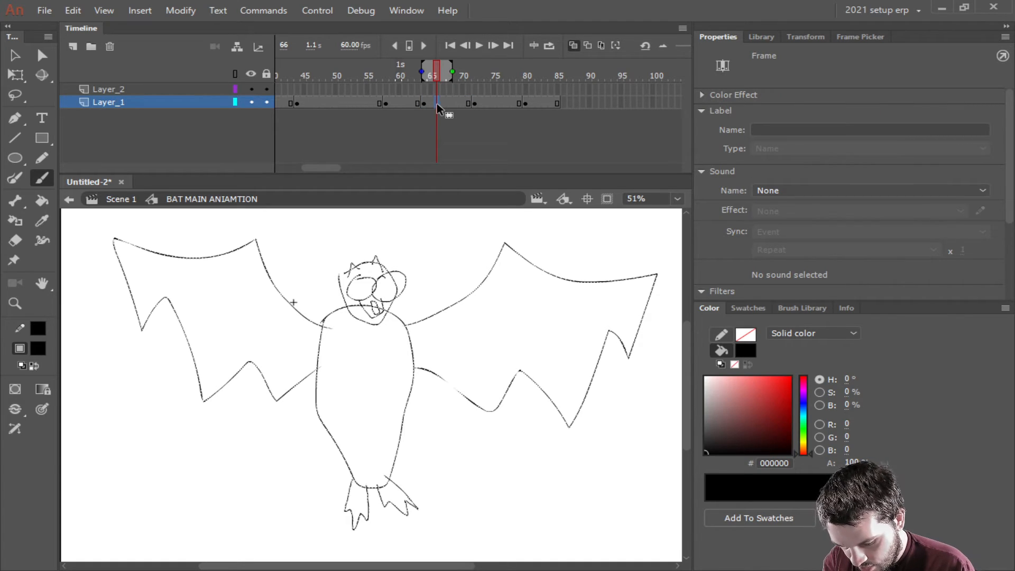
key(Delete)
key(ctrl+z)
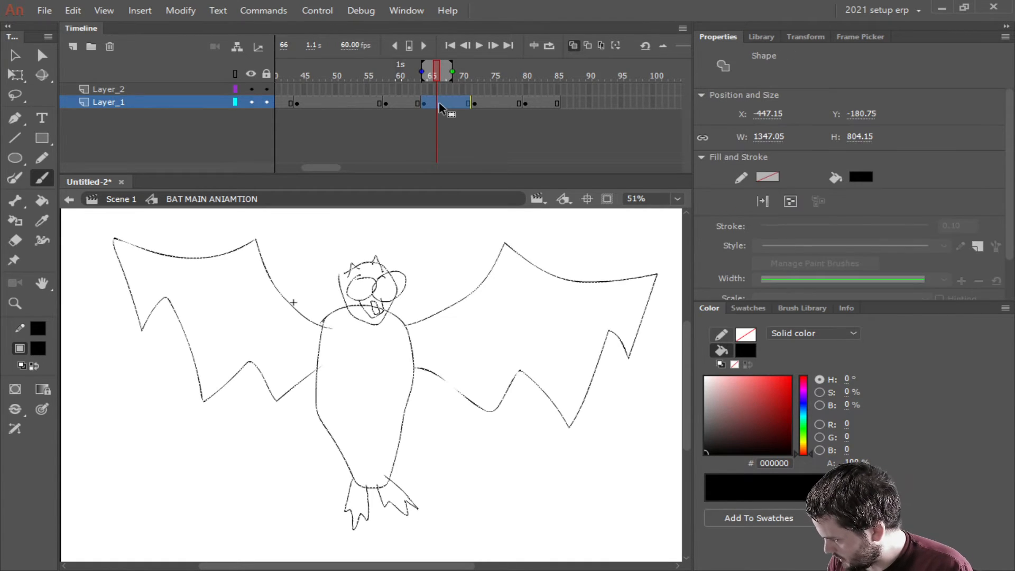
click(440, 113)
click(438, 104)
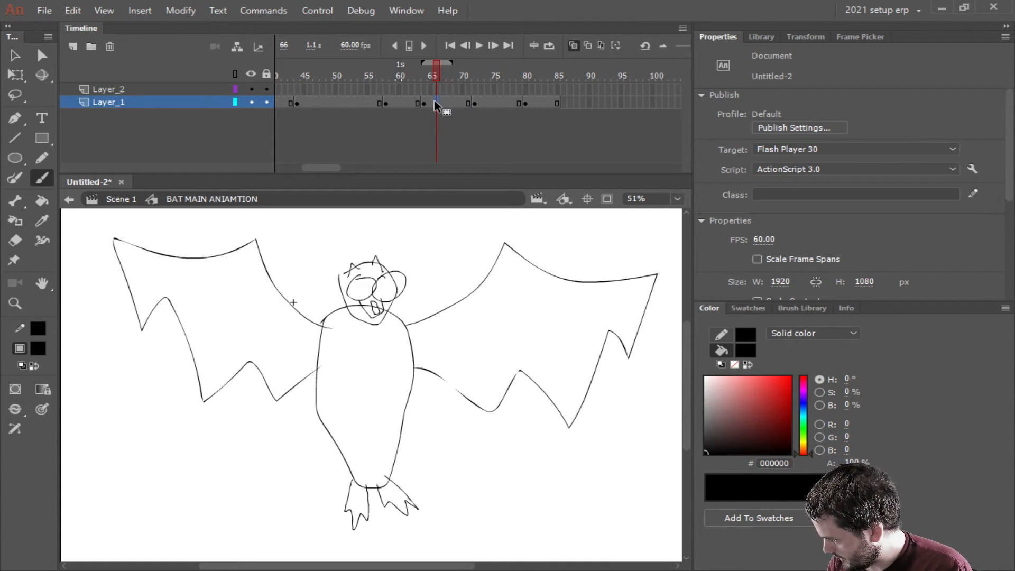
Remove one frame at frame 68 from the raised-wing hold and one at frame 74 from the following spread-wing hold.
right_click(447, 102)
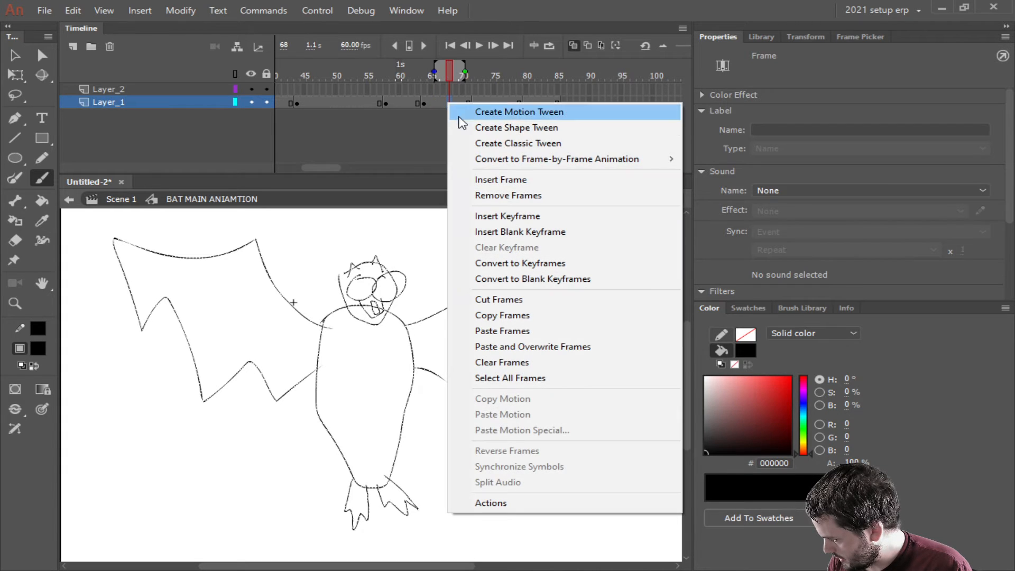
click(531, 195)
right_click(486, 98)
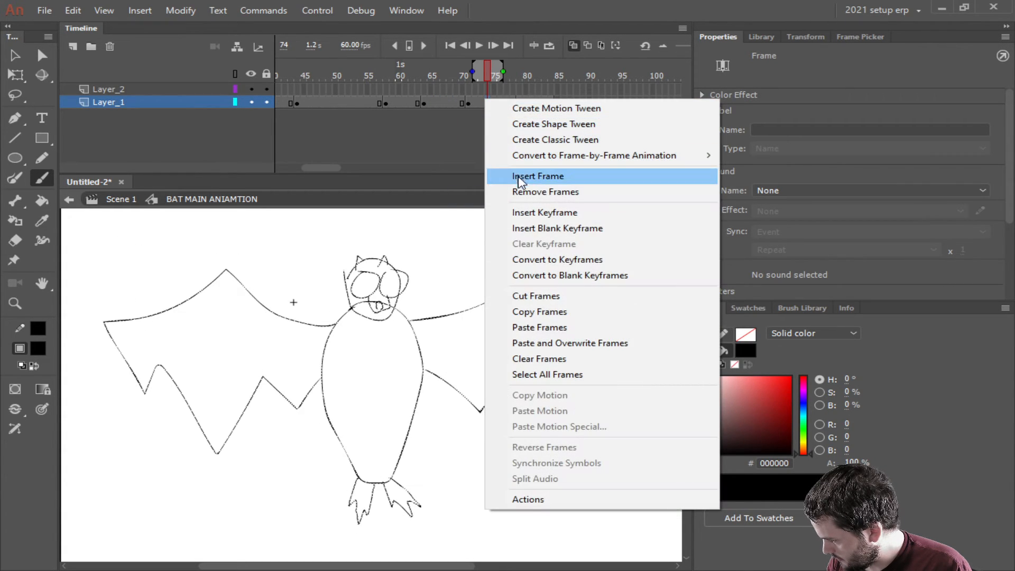
click(534, 191)
click(387, 103)
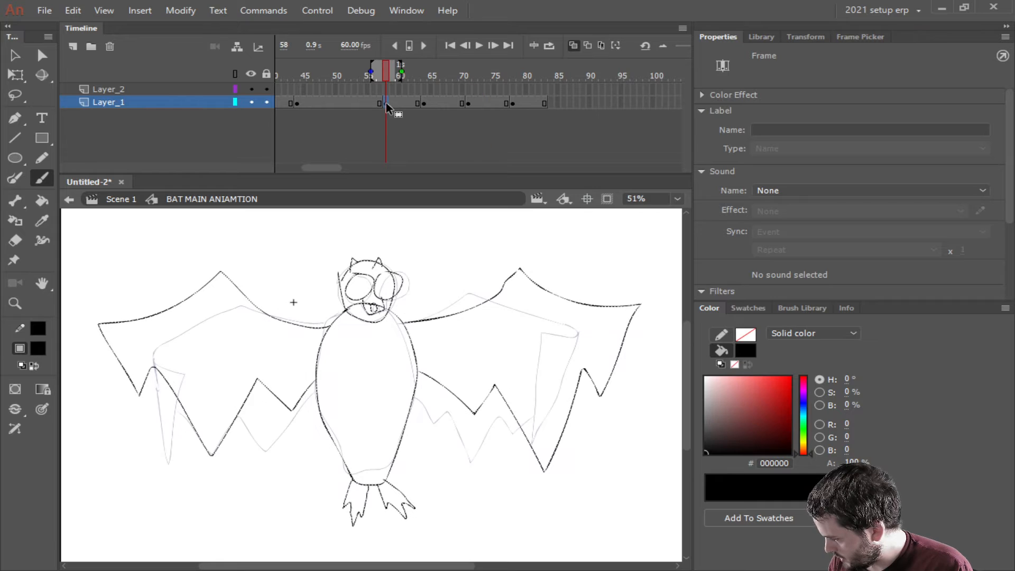
Replay the wing flap from frame 58 and copy frames 58 through 83 of Layer_1.
click(477, 46)
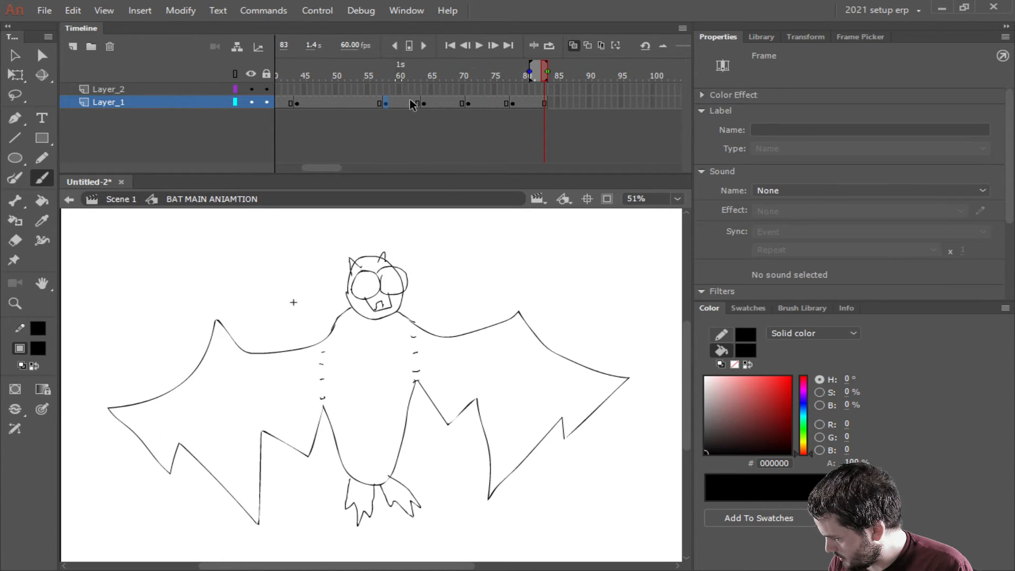
click(543, 104)
drag(541, 104, 385, 104)
right_click(389, 104)
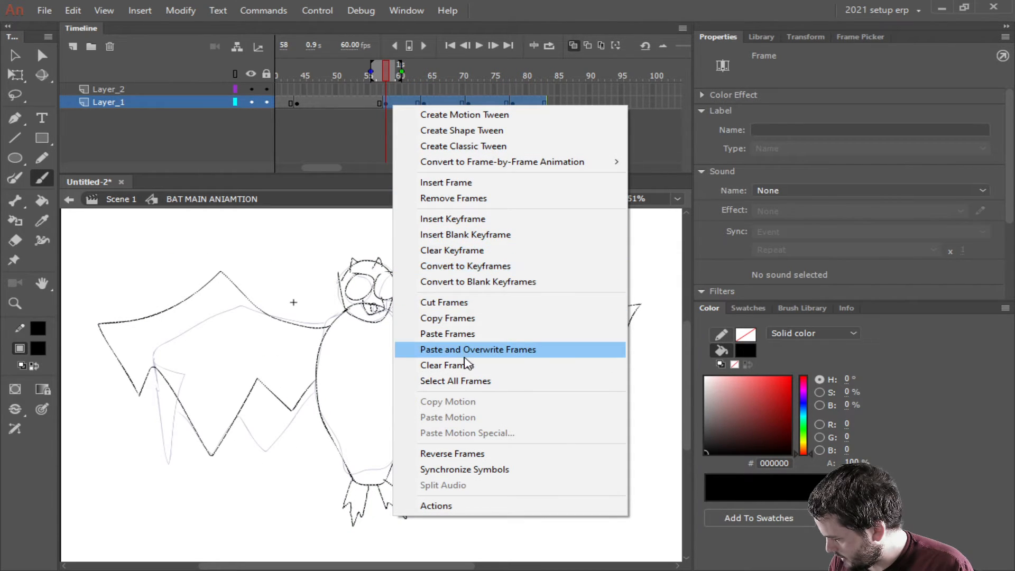
click(448, 333)
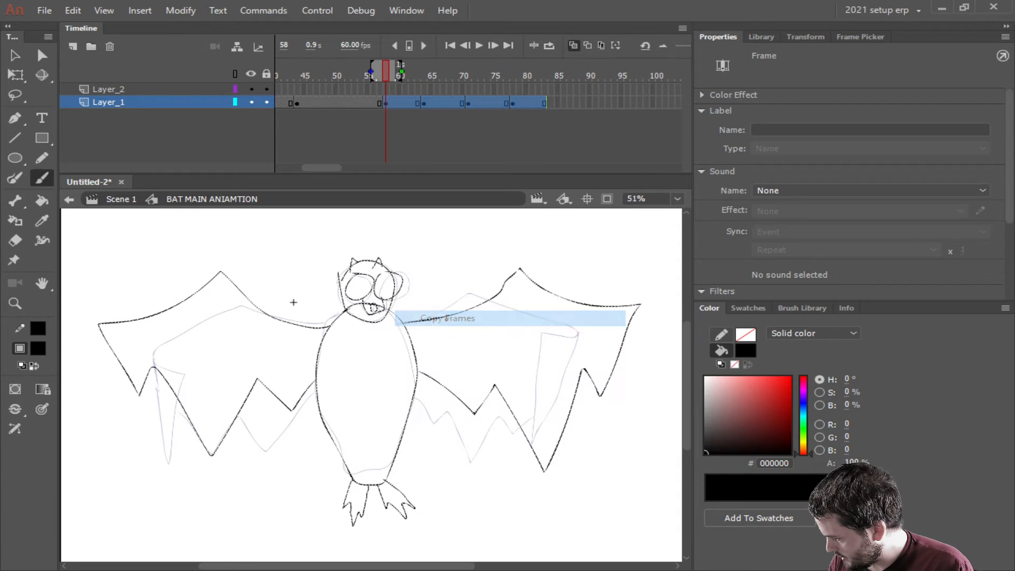
Paste the copied flap frames into Layer_1 at frame 84, directly after the existing flap.
click(553, 101)
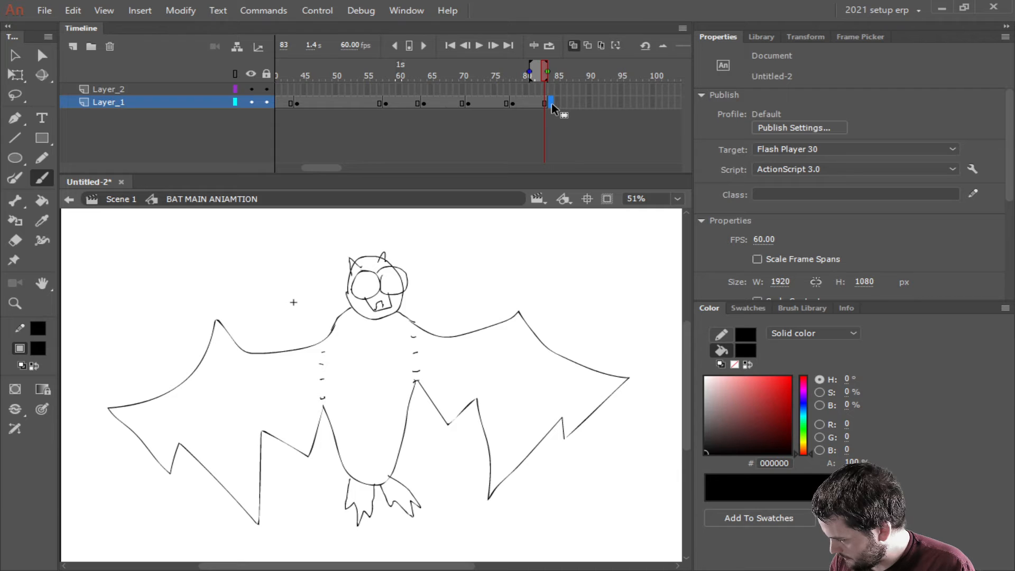
key(ctrl+shift+v)
key(ctrl+z)
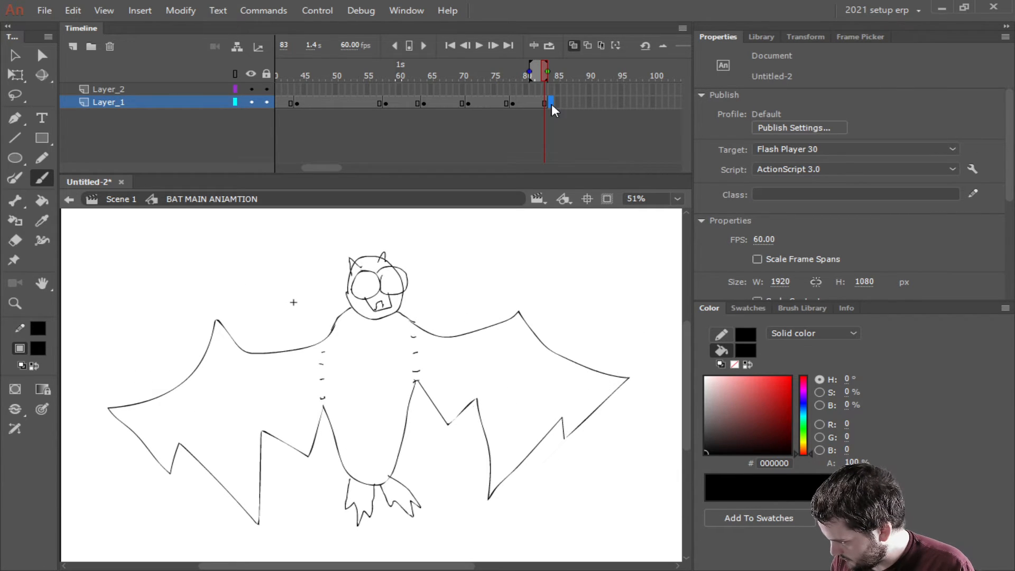
right_click(551, 103)
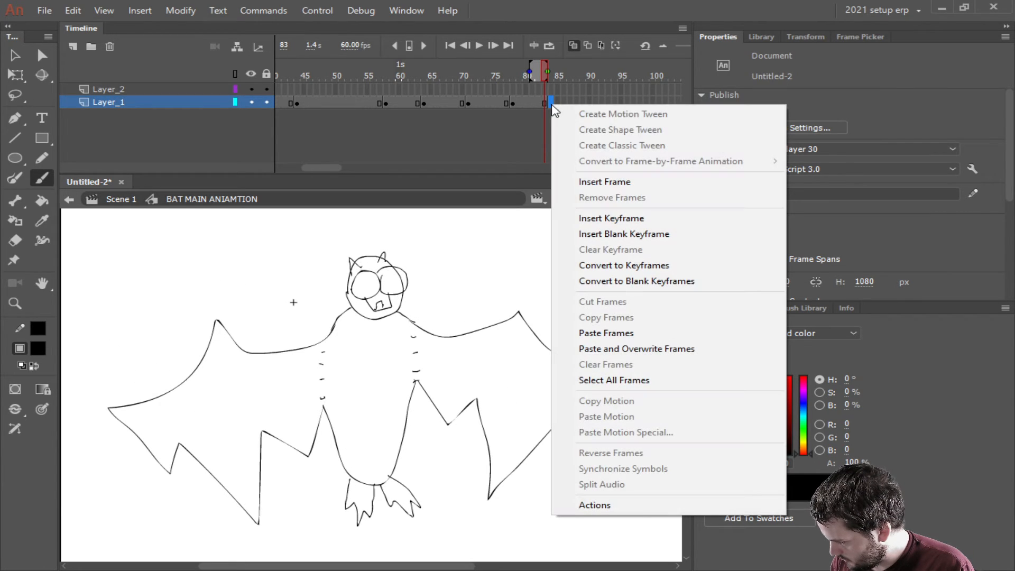
click(634, 334)
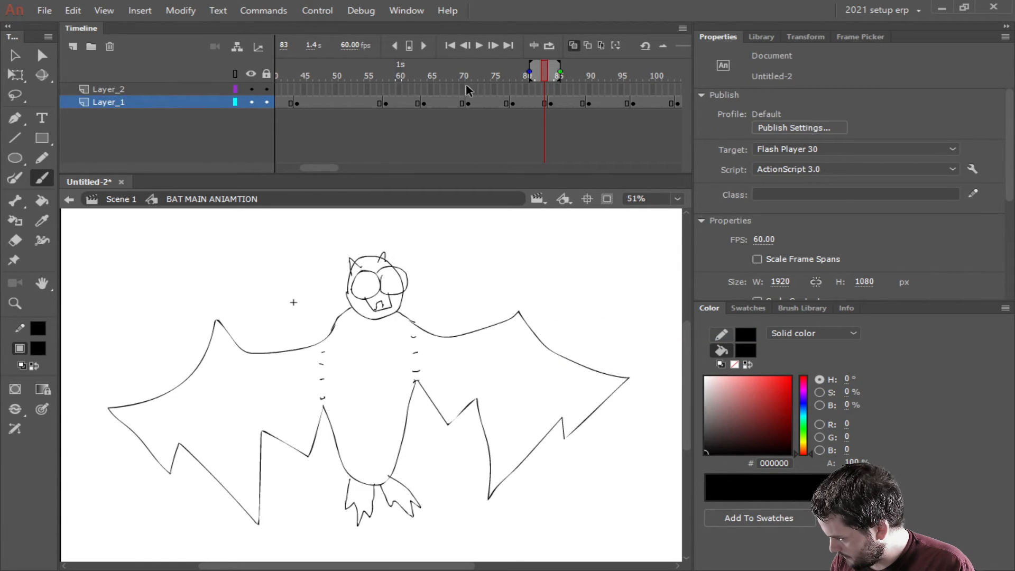
Play the repeated wing flaps from frame 58 to the end to check the timing, and return to frame 58.
drag(402, 68, 387, 67)
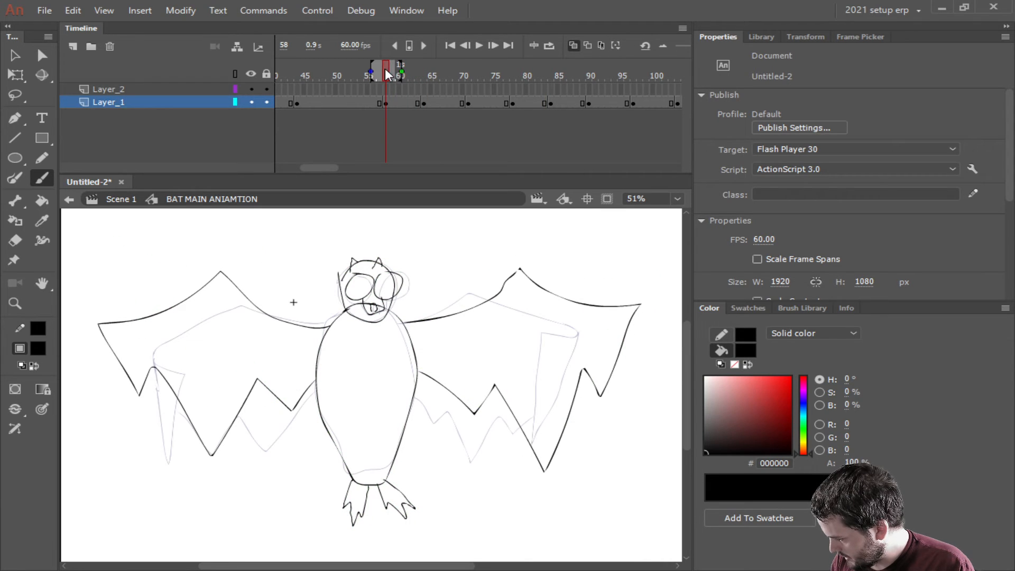
key(Return)
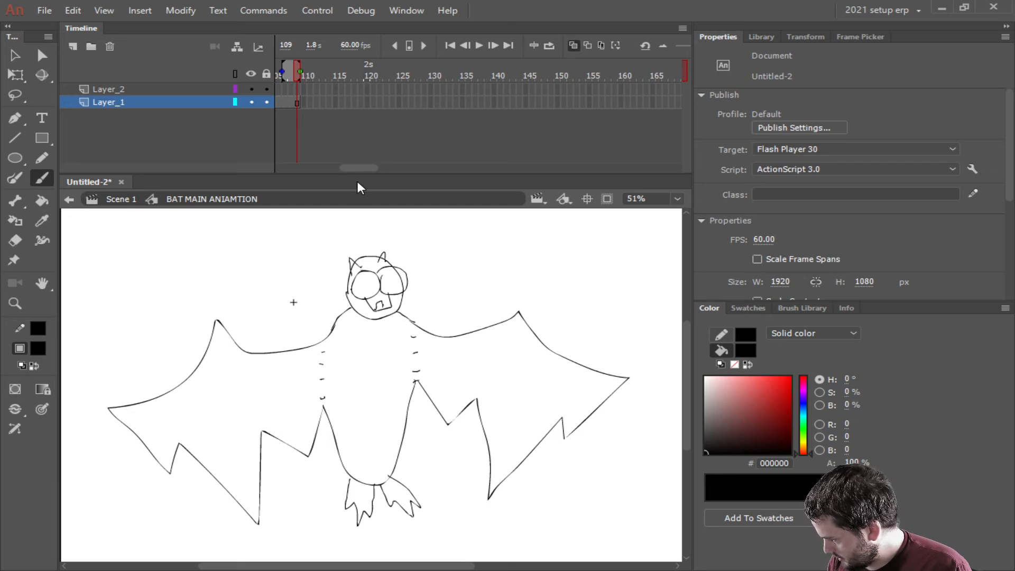
drag(356, 170, 317, 175)
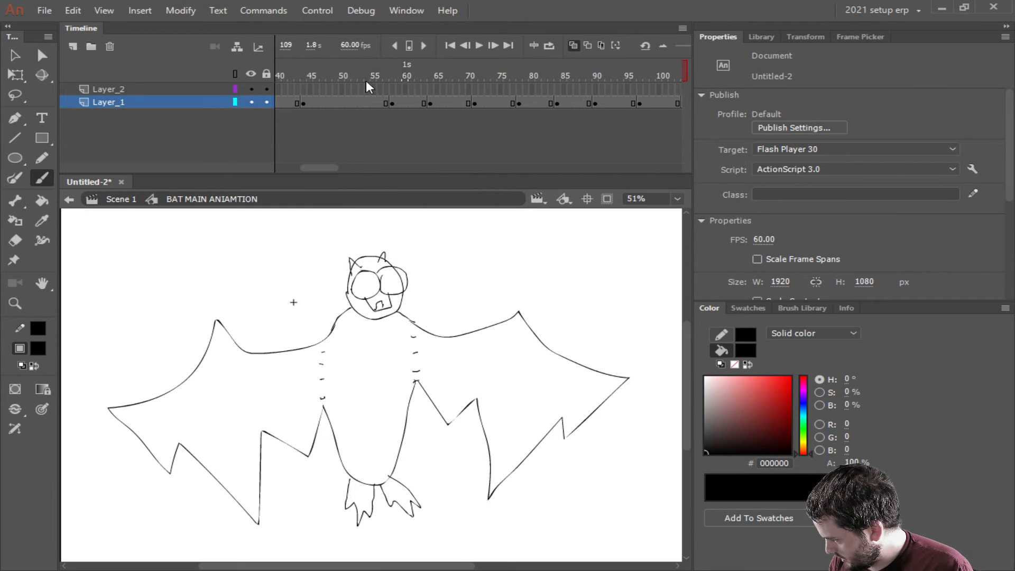
click(392, 75)
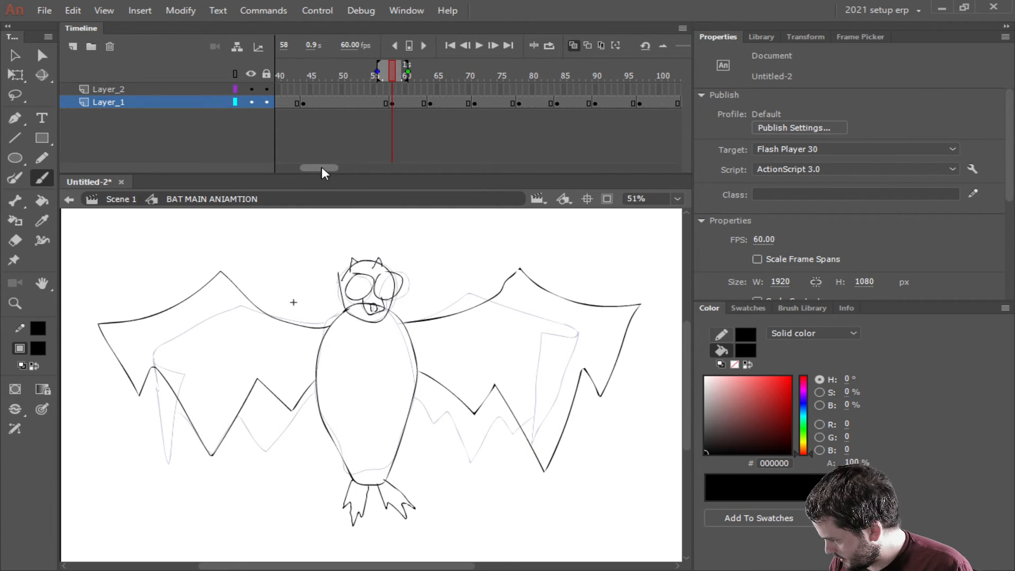
Play the bat animation from frame 1 to review the unfolding poses.
drag(322, 166, 296, 170)
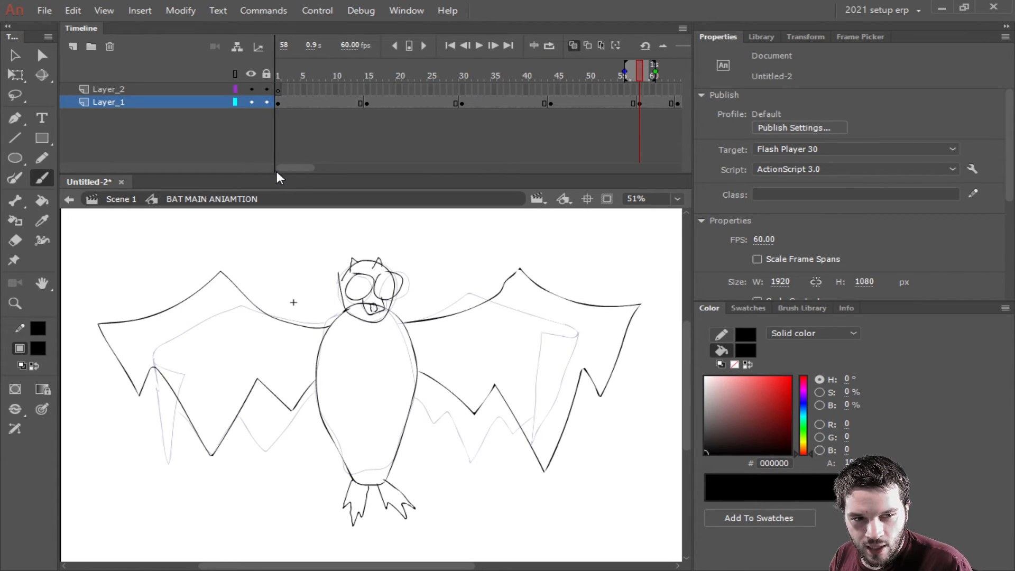
click(452, 47)
click(479, 45)
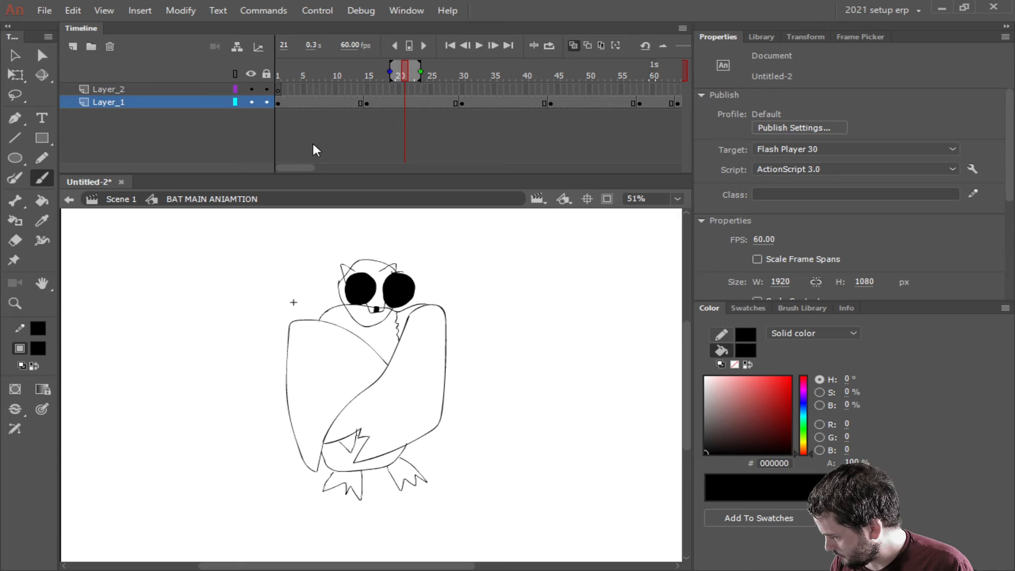
Draw two clawed feet with the Brush tool under the body of the footless spread-wing pose that starts at frame 44 in Layer_1.
drag(296, 167, 312, 167)
click(356, 69)
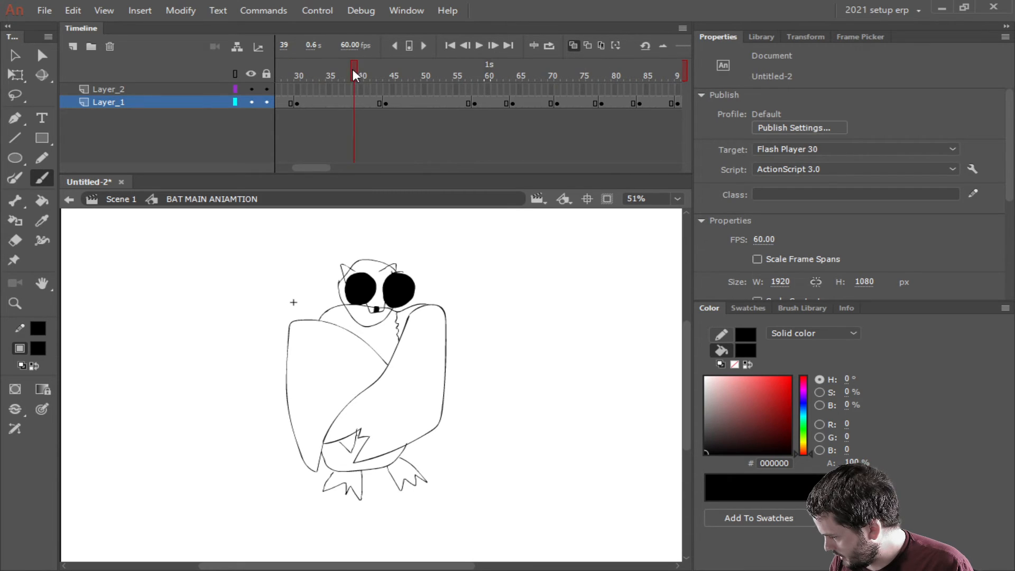
drag(352, 70, 440, 70)
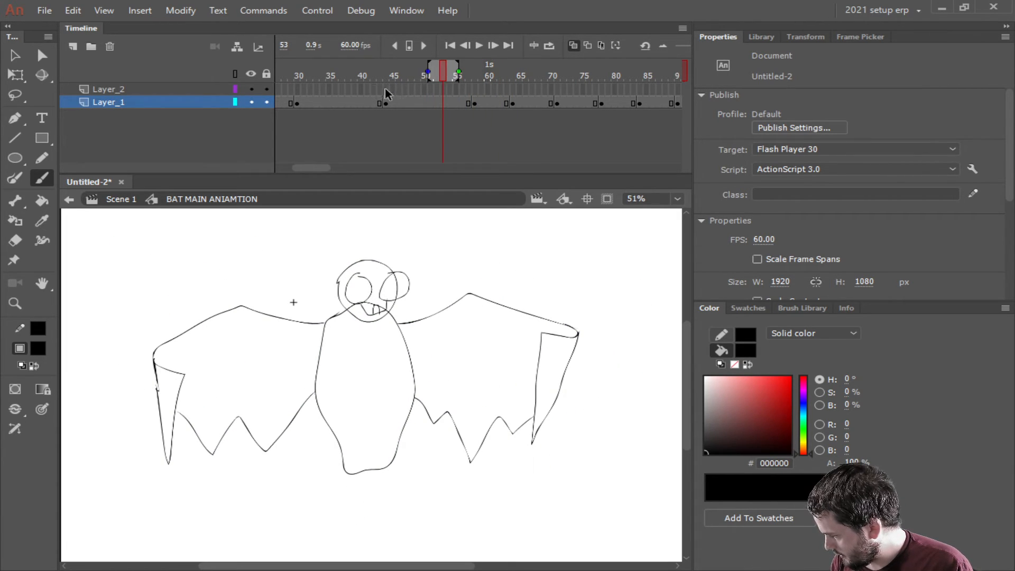
click(400, 101)
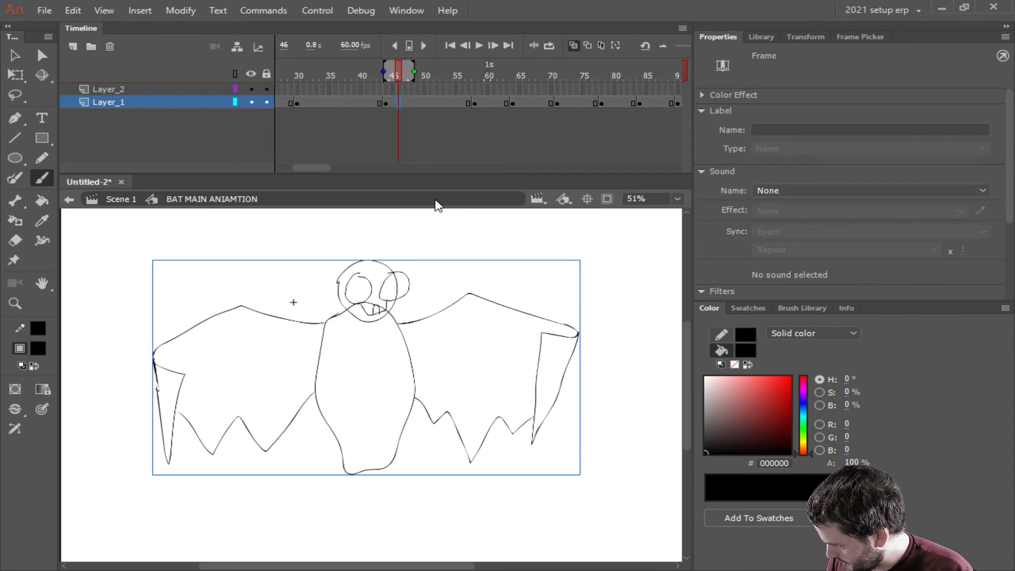
click(41, 179)
mouse_move(345, 471)
mouse_down()
mouse_move(345, 500)
mouse_move(370, 496)
mouse_move(366, 471)
mouse_move(381, 492)
mouse_move(402, 495)
mouse_move(392, 461)
mouse_up()
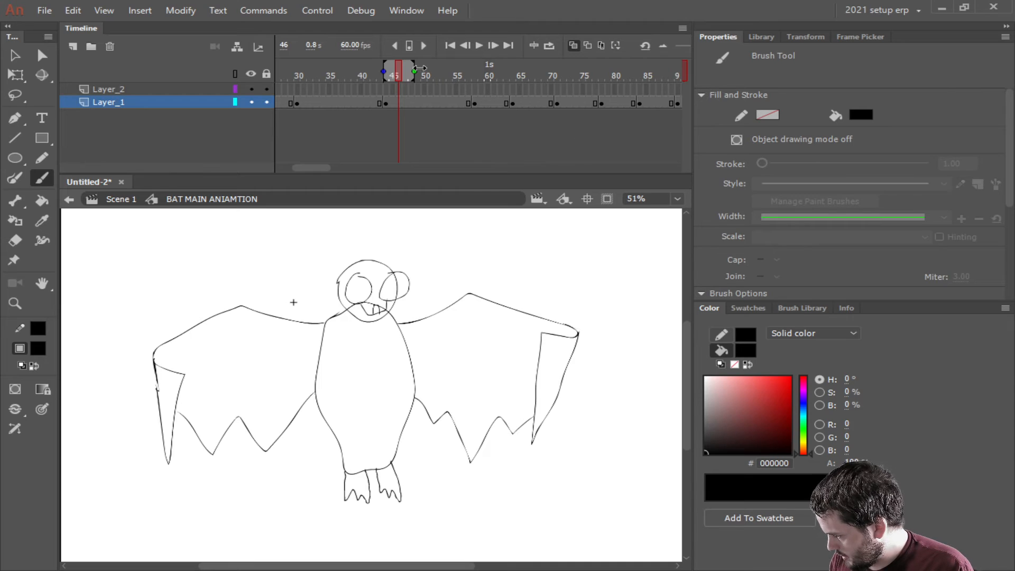
Scrub back to frame 10 and play the bat animation from there through the repeated flaps.
click(432, 72)
mouse_move(432, 70)
mouse_down()
mouse_move(481, 65)
mouse_move(268, 69)
mouse_move(416, 75)
mouse_move(337, 76)
mouse_up()
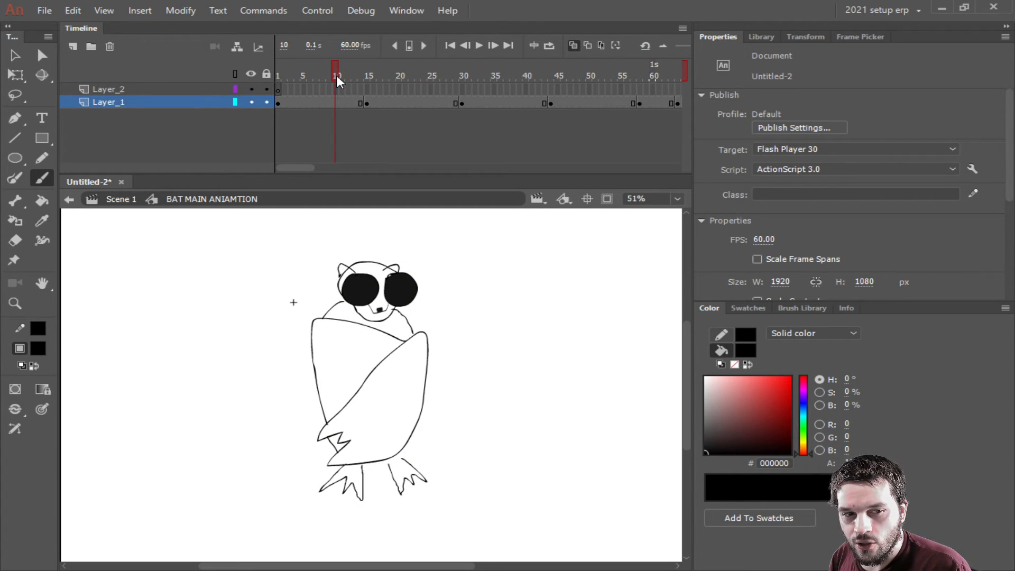
key(alt+shift+o)
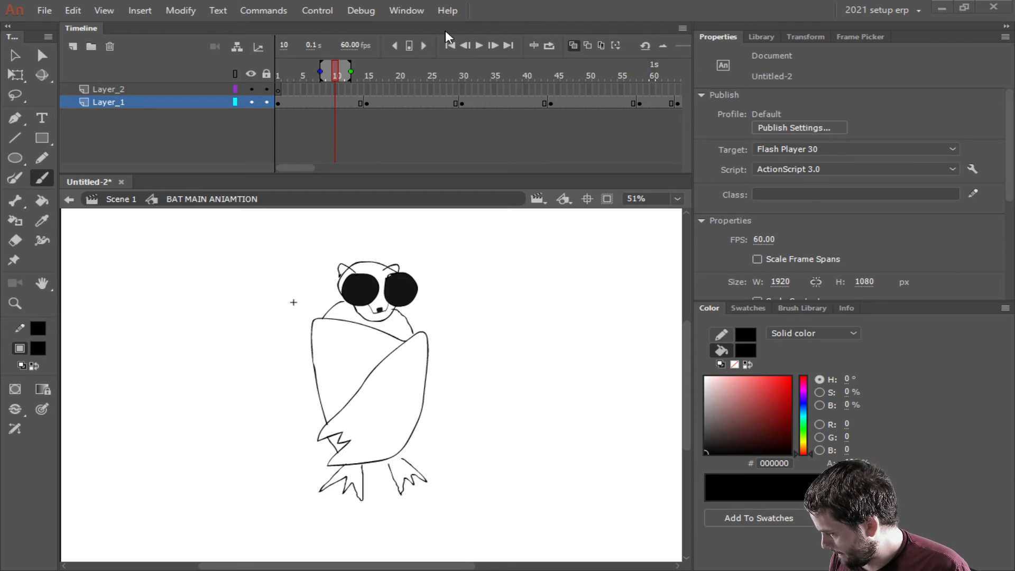
click(481, 43)
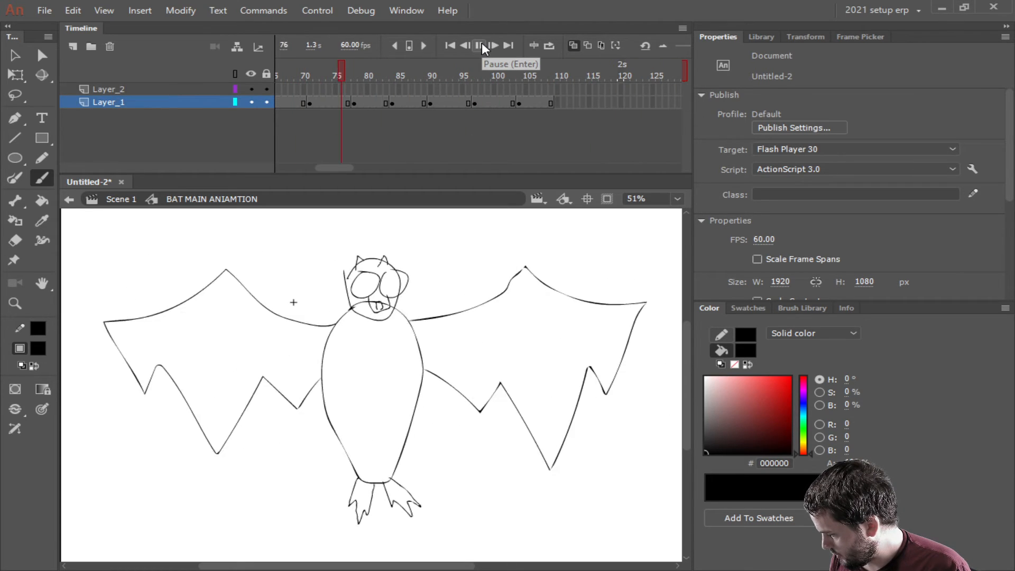
click(480, 45)
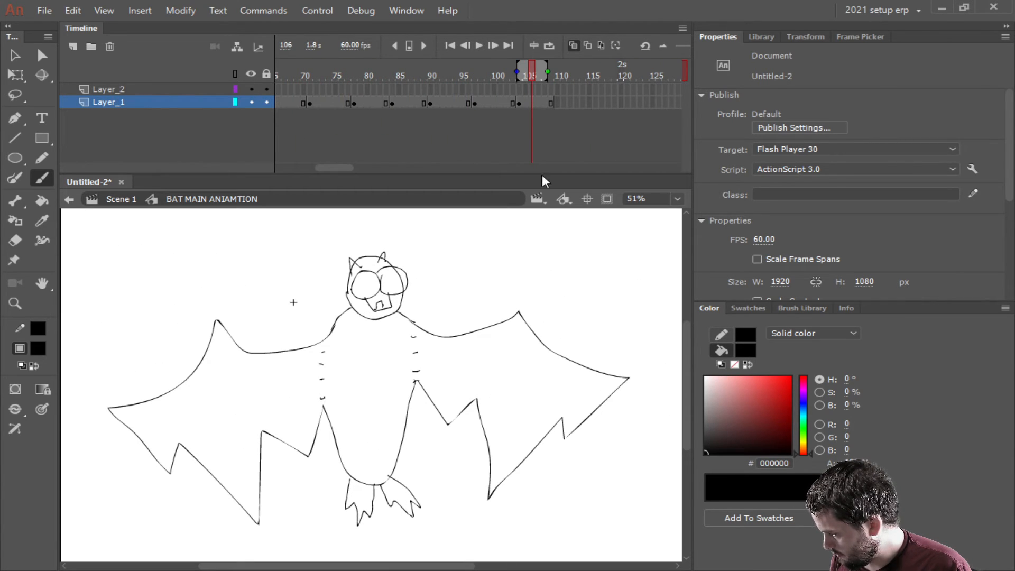
Lock Layer_1 and select the first frame of Layer_2.
drag(337, 168, 246, 167)
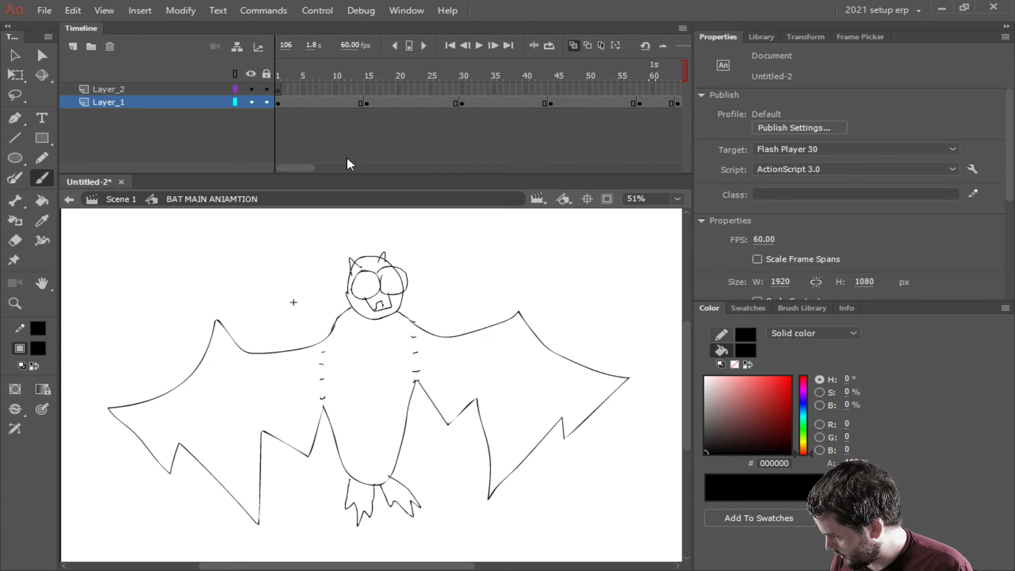
click(278, 89)
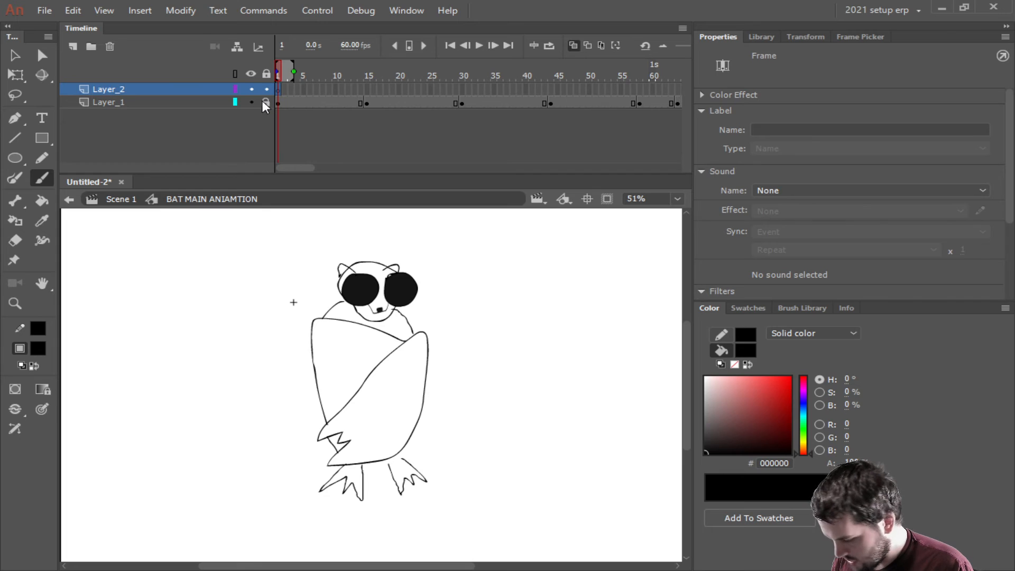
Start saving the document and create a folder named "Flying Bat 2d" inside the Floating Castle 2021 folder in AN2021.
key(ctrl+s)
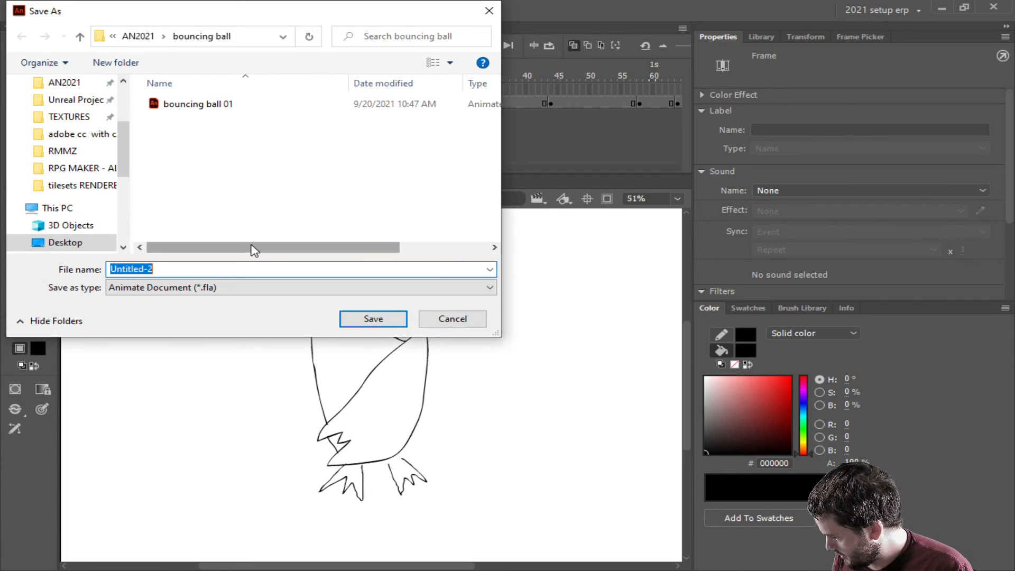
click(138, 36)
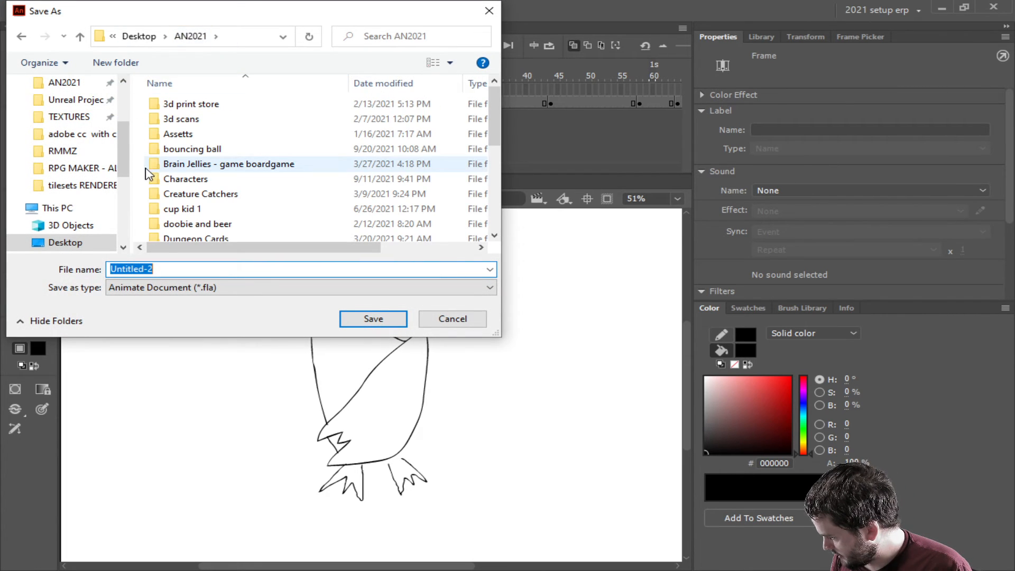
scroll(150, 185, down, 2)
double_click(162, 201)
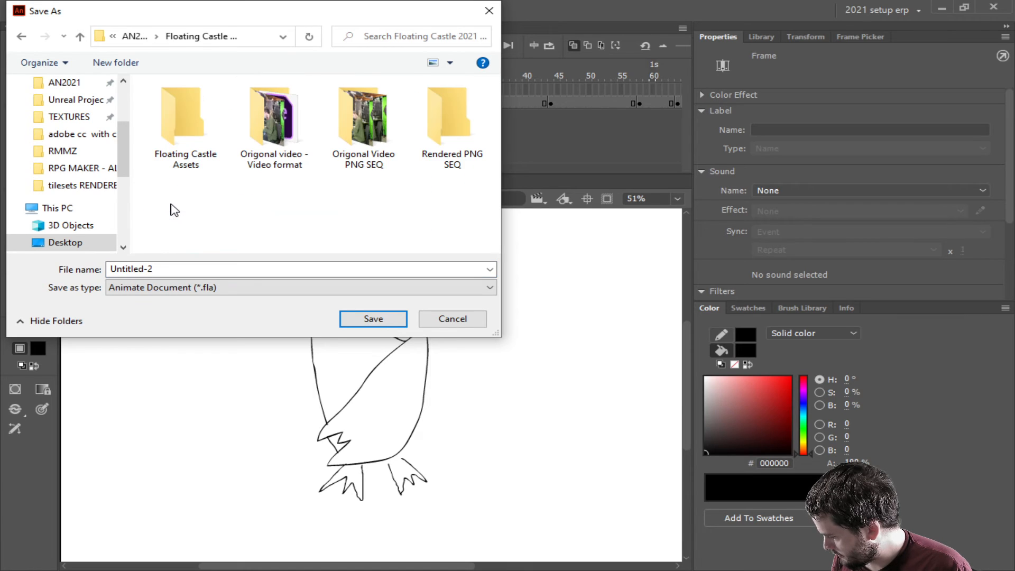
right_click(242, 217)
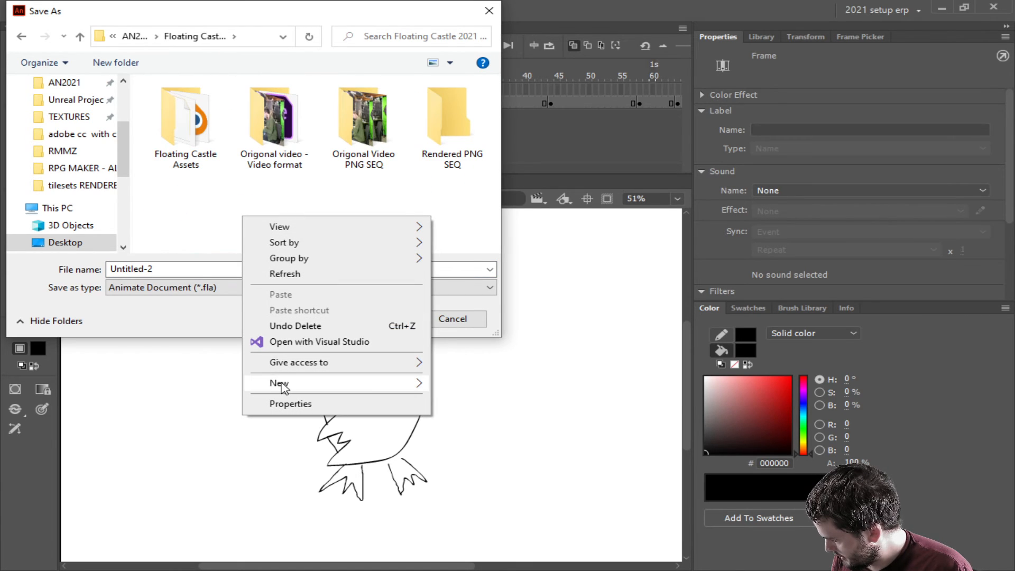
mouse_move(297, 383)
click(460, 386)
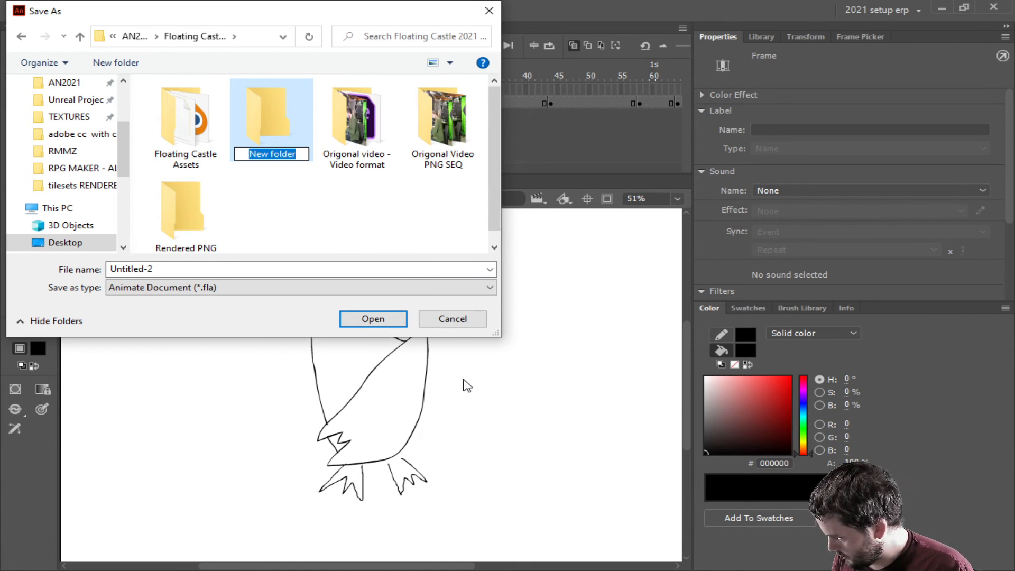
text(Flying)
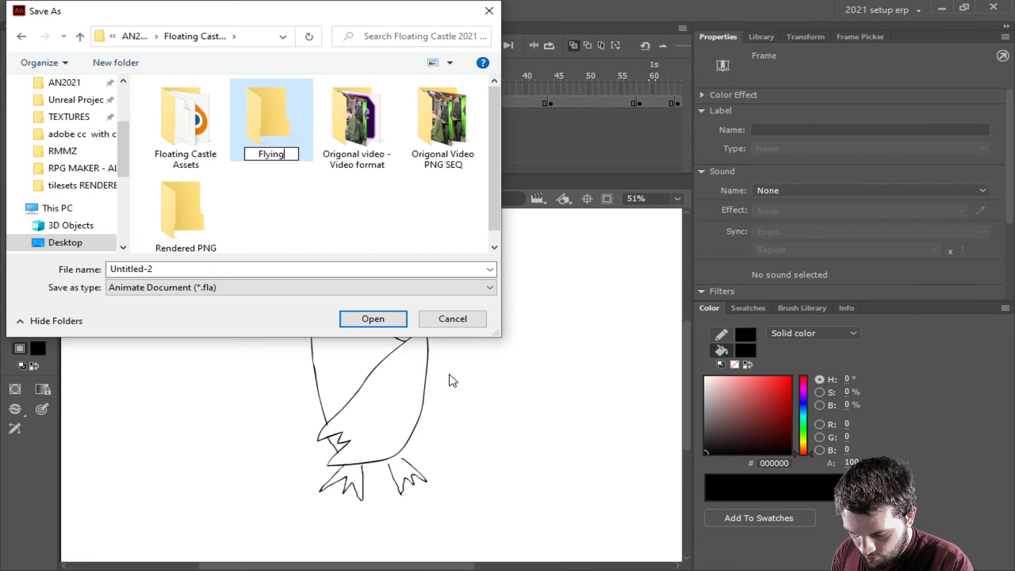
text( Bat 2d)
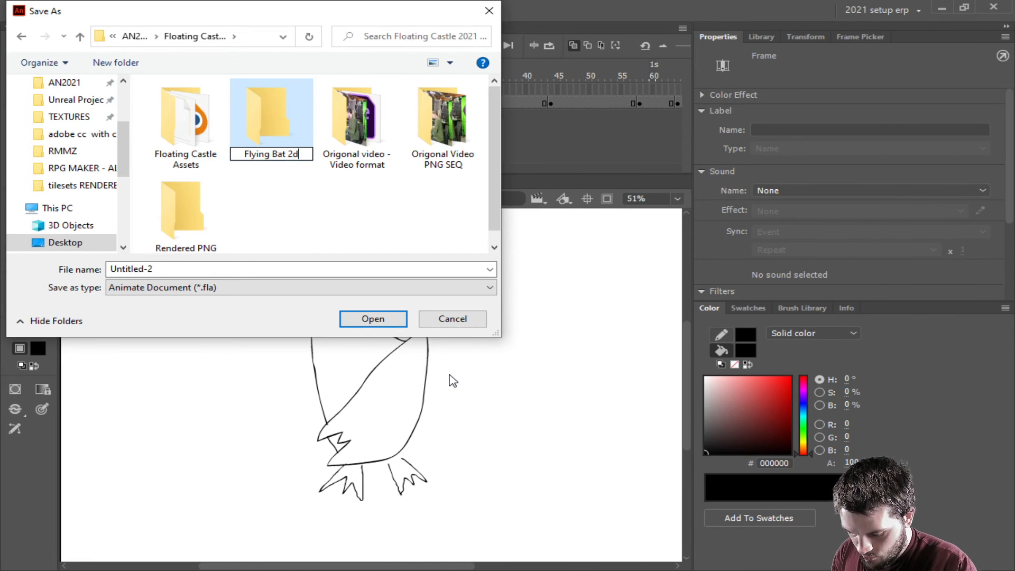
key(Return)
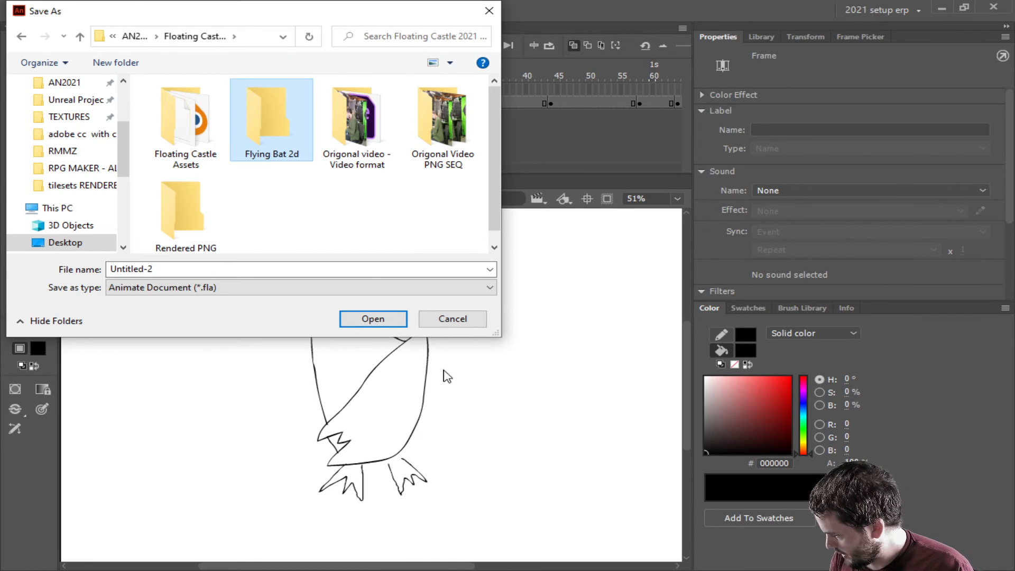
Save the Animate document as "Flyingf bat 2d 001" in the Flying Bat 2d folder.
double_click(274, 130)
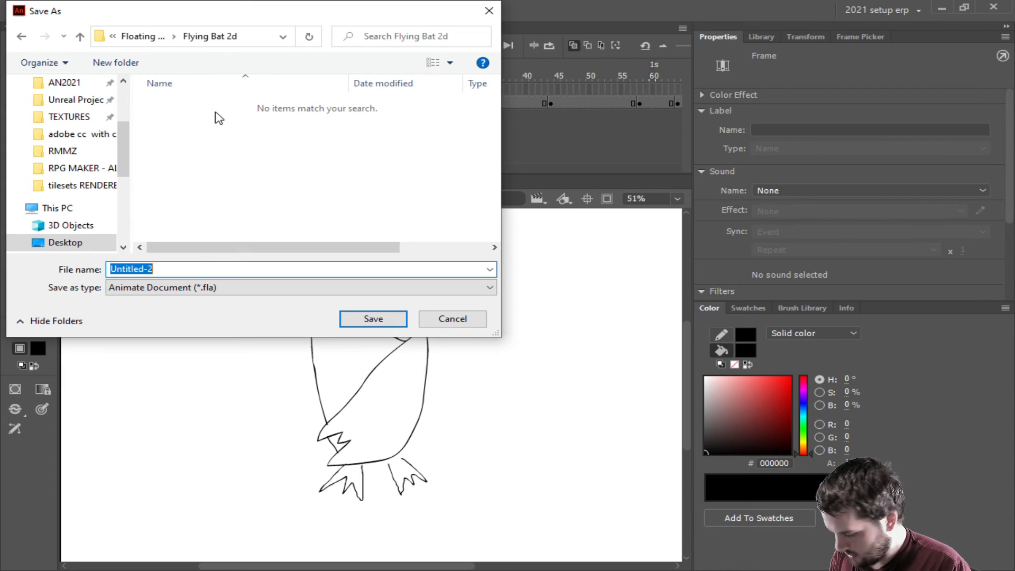
text(Flyingf bat 2d 001)
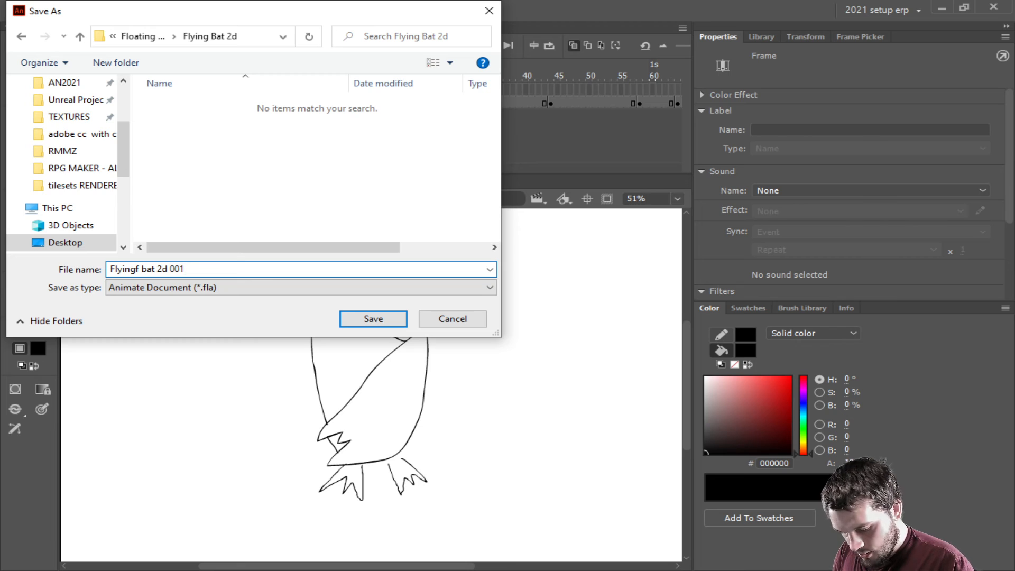
key(Return)
Save a new version of the document as "Flyingf bat 2d 002" in the Flying Bat 2d folder.
key(ctrl+shift+s)
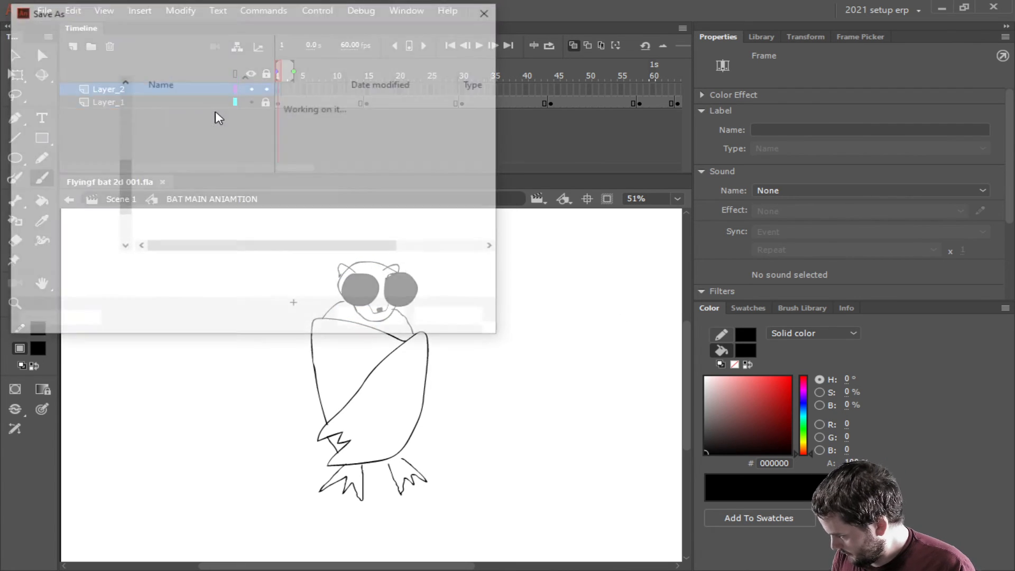
click(212, 269)
key(BackSpace)
text(2d 00)
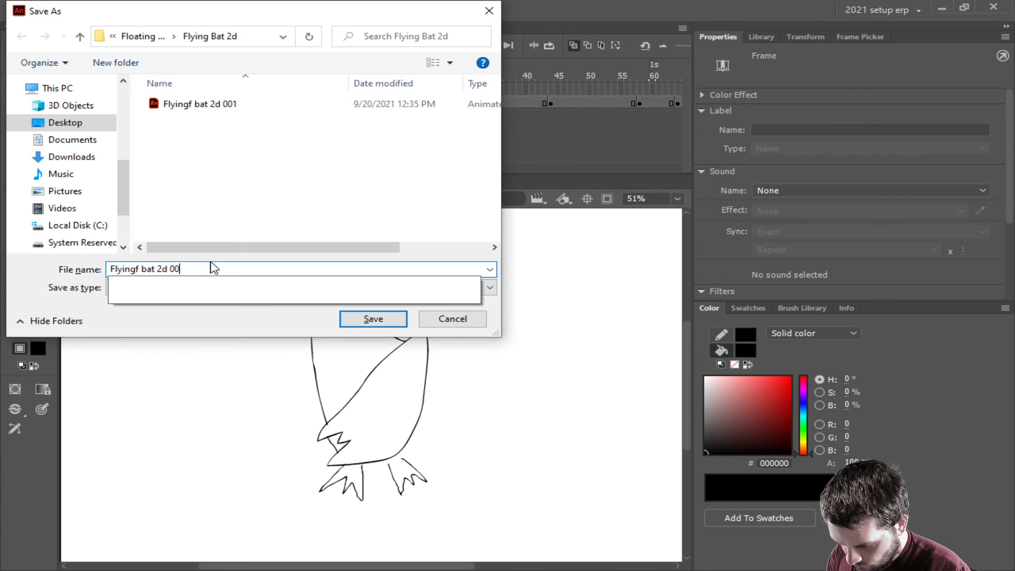
key(Return)
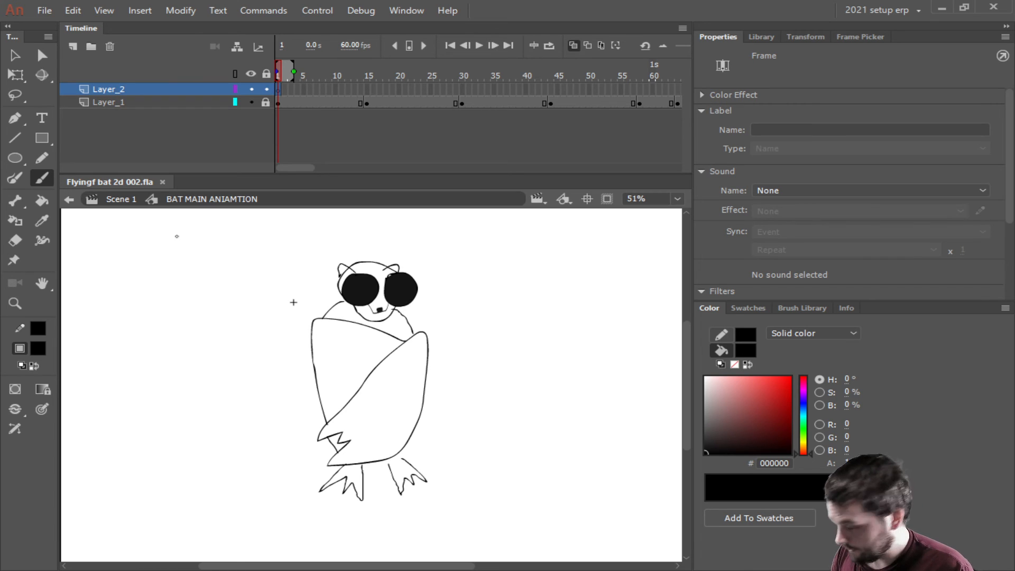
Unlock Layer_1 and try to fill the bat's eye black with the Paint Bucket on the spread-wing drawing at frame 54.
mouse_move(315, 80)
mouse_down()
mouse_move(626, 84)
mouse_move(591, 103)
mouse_up()
click(591, 104)
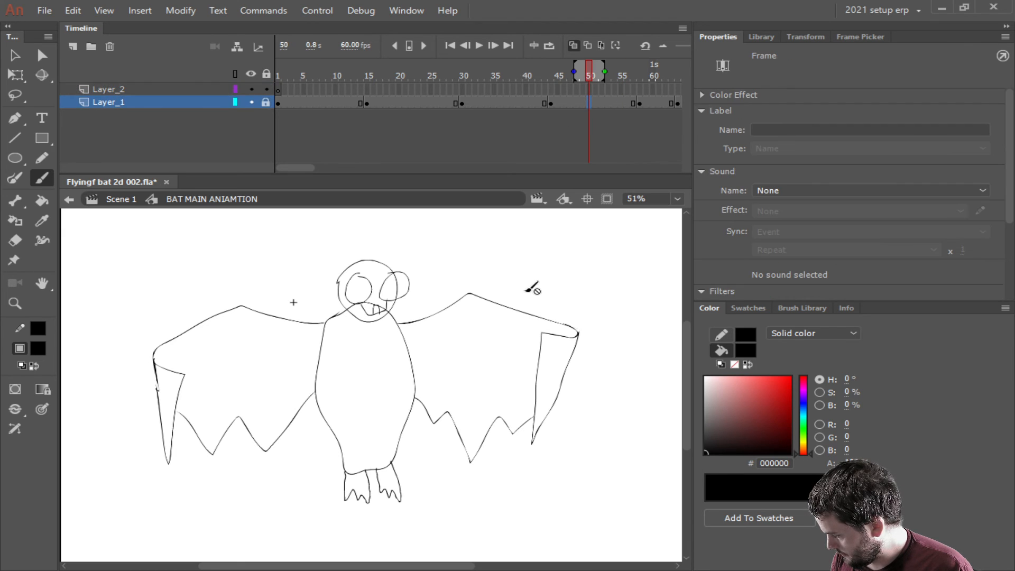
click(42, 200)
click(266, 102)
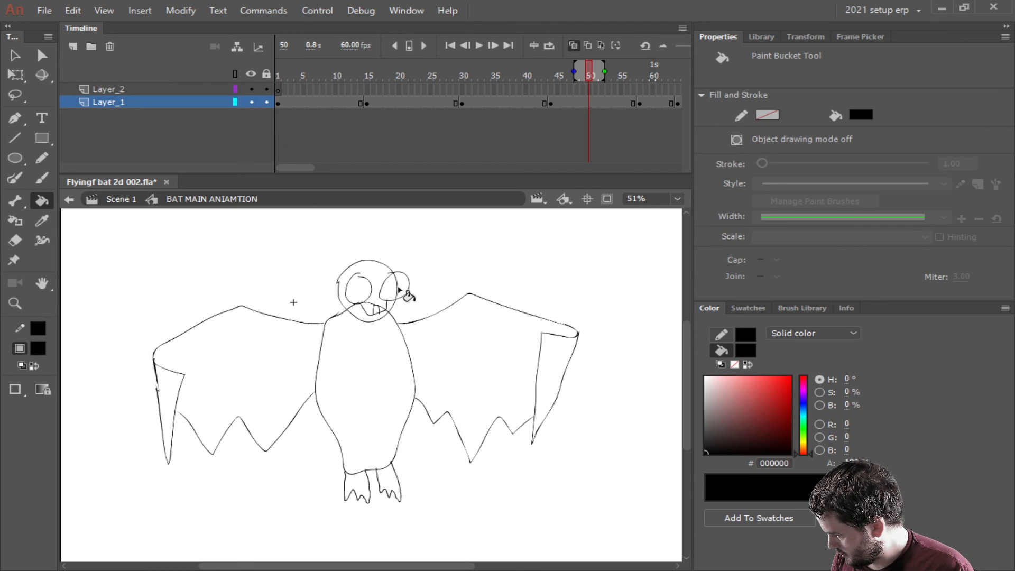
click(615, 103)
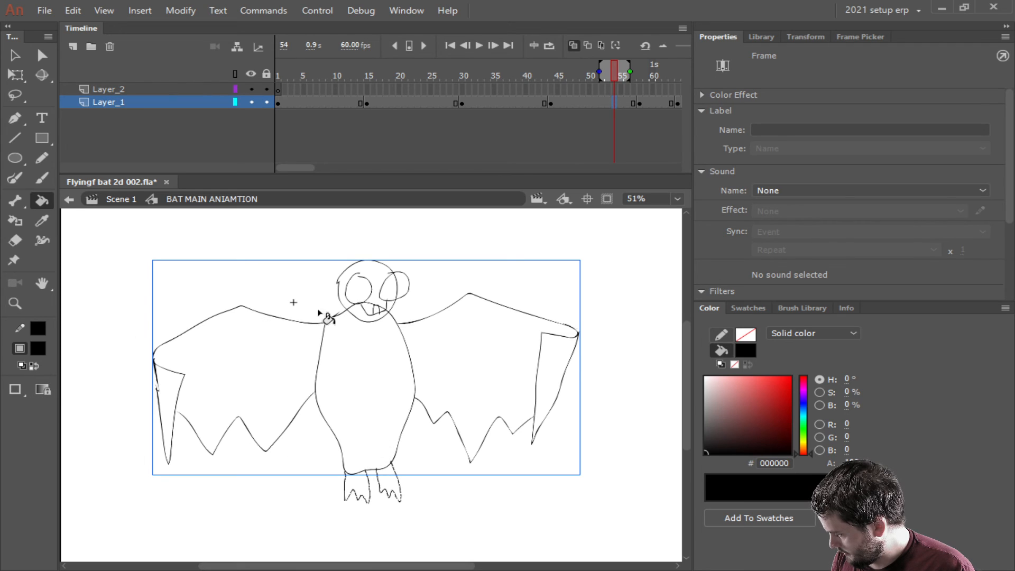
click(390, 291)
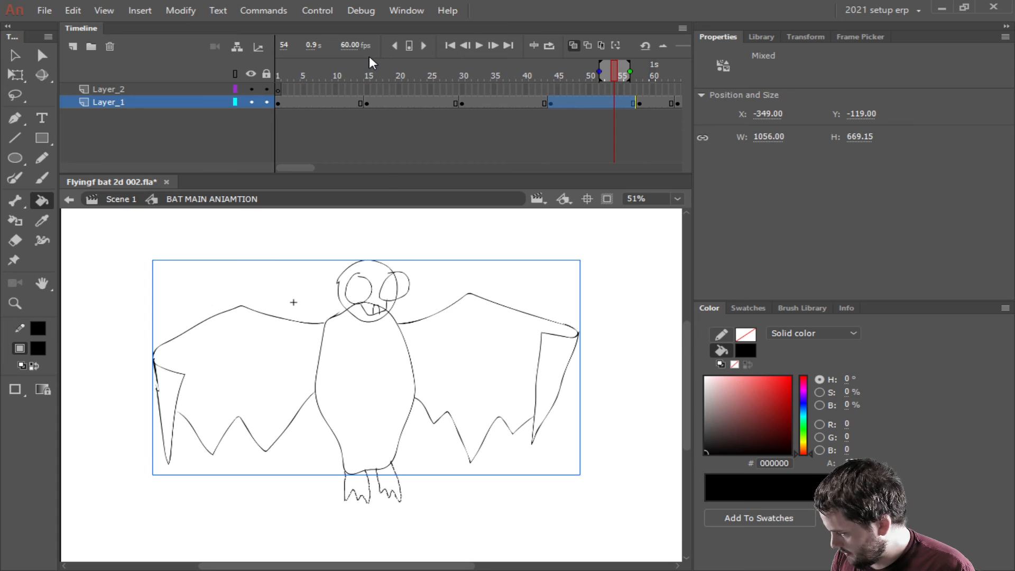
Select the first frame of Layer_2.
click(277, 90)
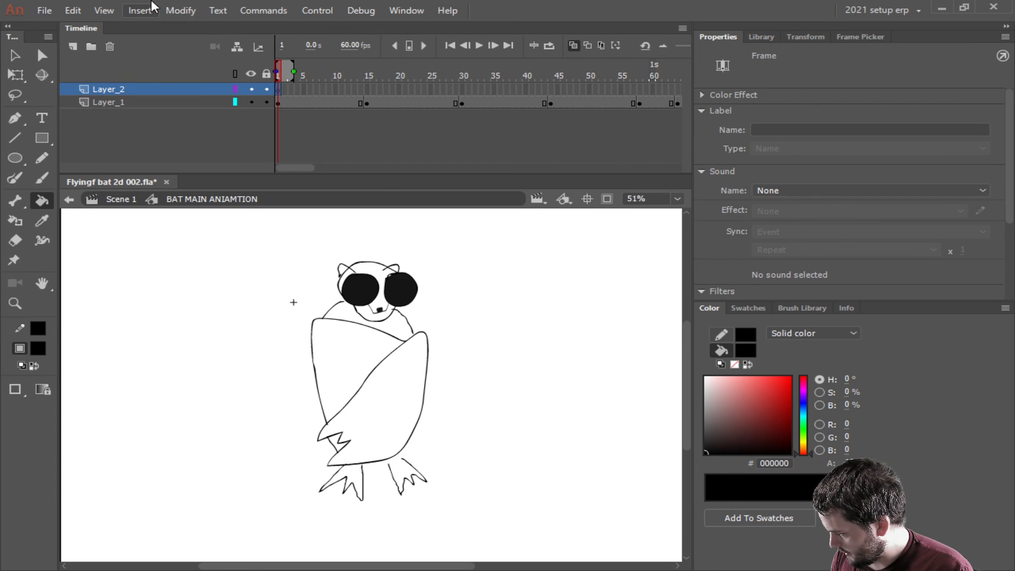